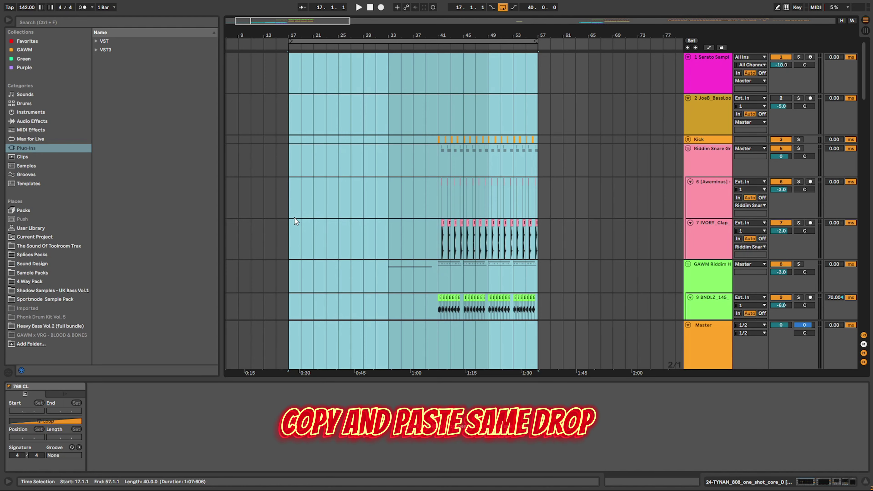
Duplicate the whole drop section from bar 17 to bar 57 across all tracks, directly after the original
left_click(393, 205)
left_click(314, 41)
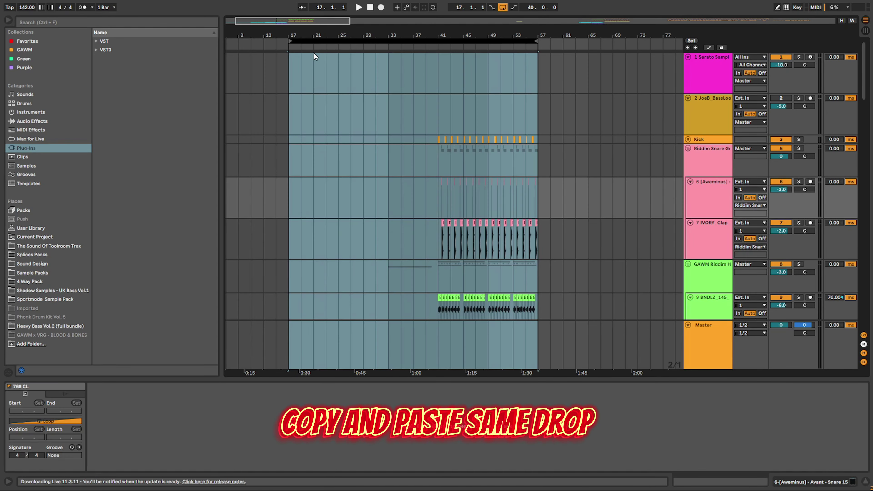
scroll(318, 210, "down", 15)
scroll(502, 233, "up", 12)
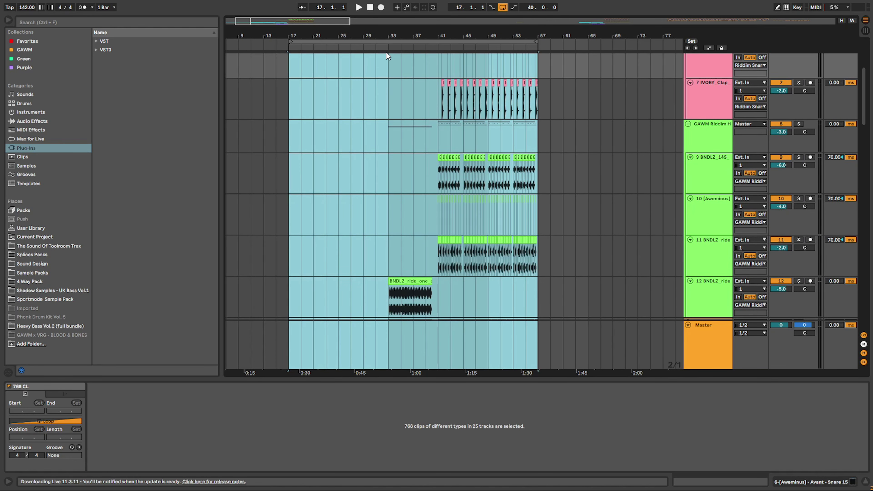
left_click(379, 43)
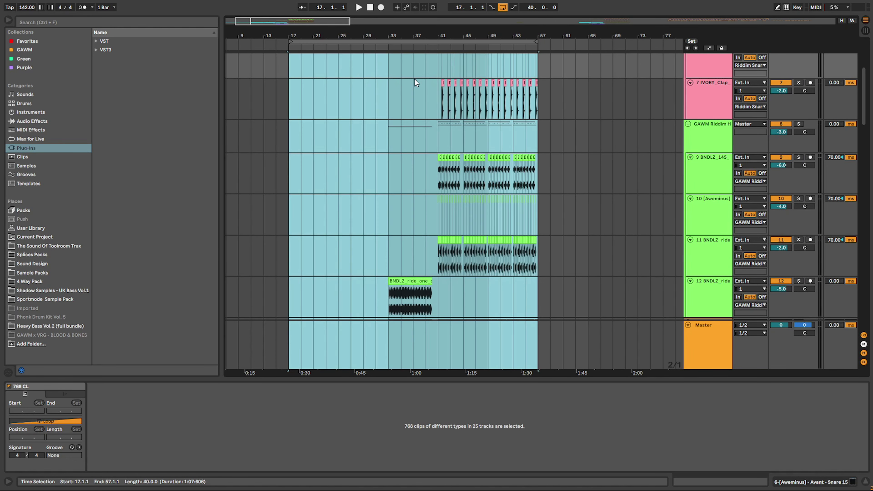
key("ctrl+d")
Play the duplicated section from bar 79 to hear the lead-in to the second drop
scroll(508, 120, "up", 4)
left_click(461, 142)
left_click(480, 113)
key("space")
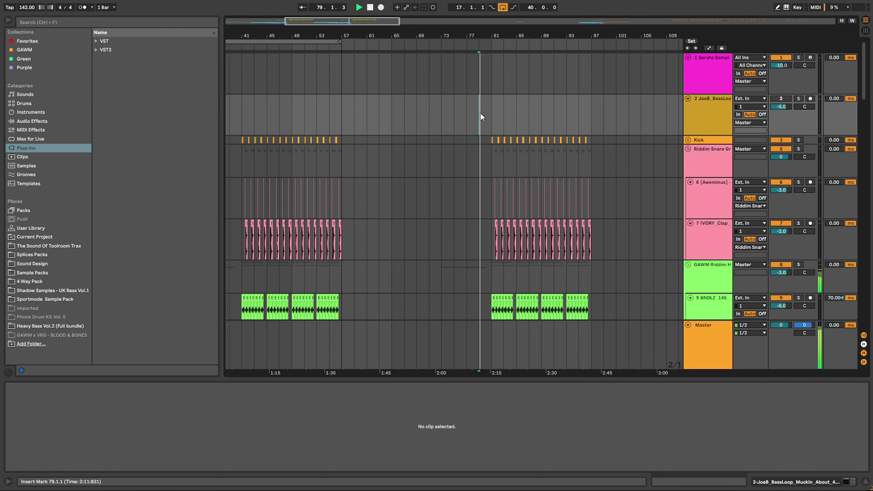
Deactivate all hi-hat and ride clips on tracks 9 to 11 between bars 81 and 97
left_click_drag(498, 31, 389, 79)
scroll(413, 85, "down", 8)
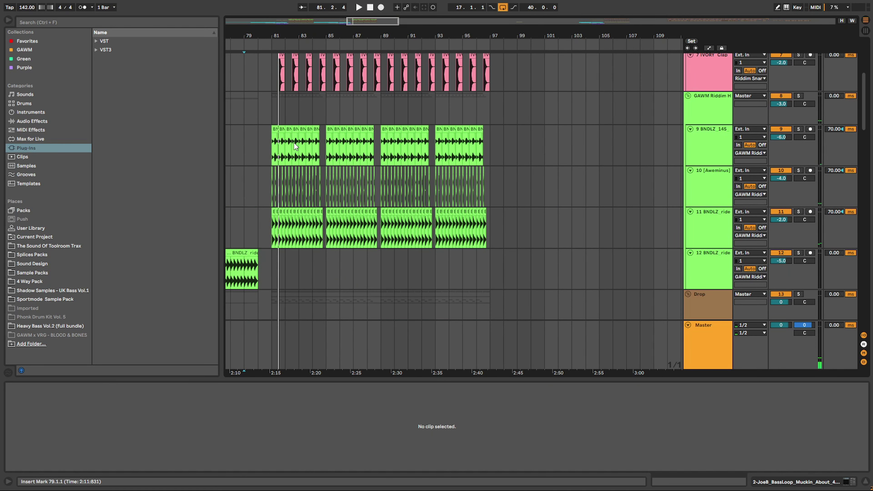
scroll(295, 145, "down", 1)
left_click_drag(274, 122, 489, 190)
Try deleting the bass clips on tracks 14 to 17 between bars 81 and 97, and undo the deletion
scroll(355, 183, "down", 5)
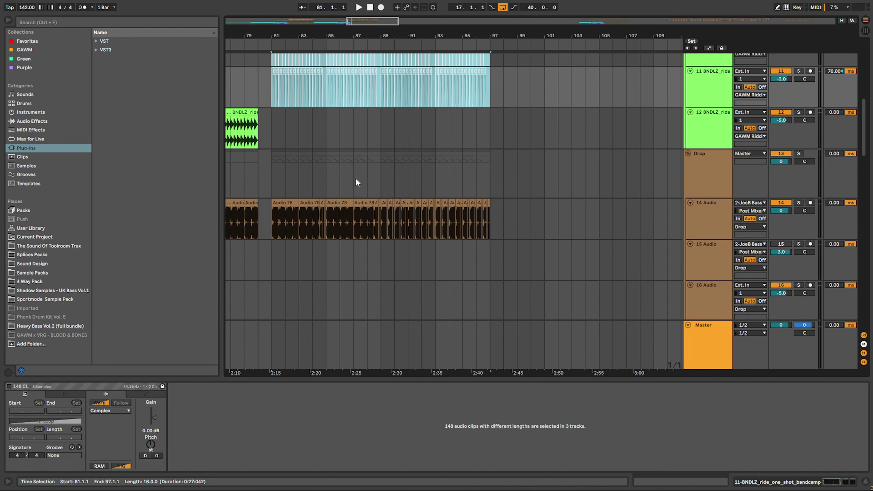
left_click_drag(271, 139, 493, 245)
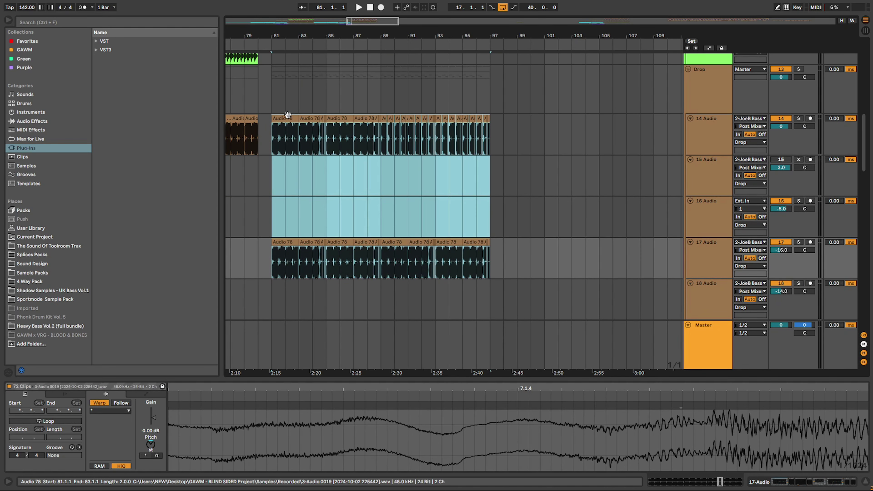
key("Delete")
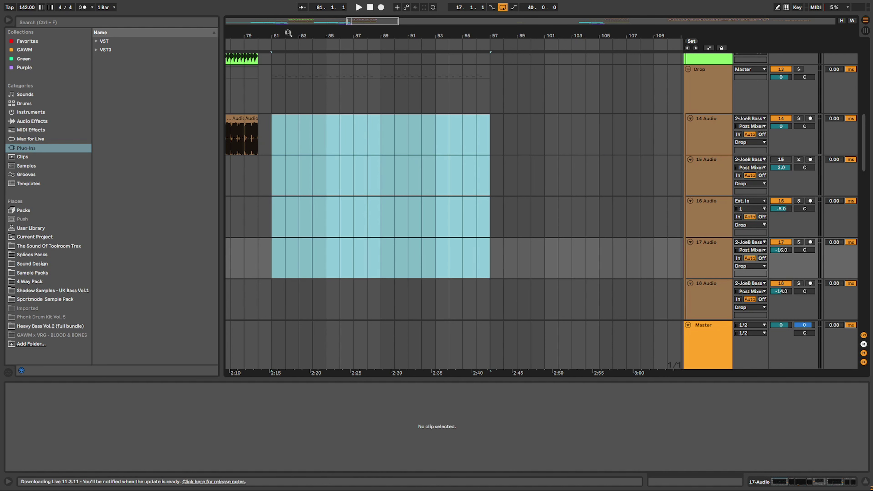
left_click_drag(288, 31, 487, 34)
left_click_drag(476, 133, 361, 134)
key("ctrl+z")
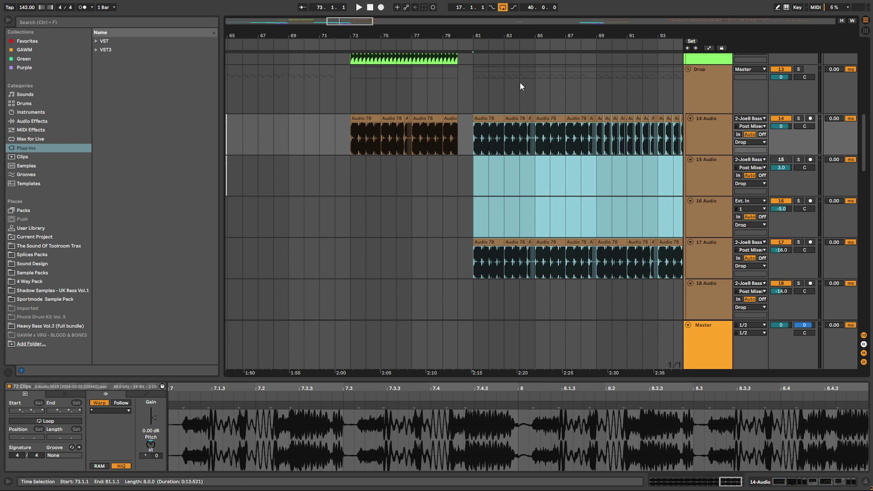
Solo the 14 Audio track and audition its bass clips around bars 84.3 and 88
left_click_drag(527, 32, 440, 46)
left_click(409, 86)
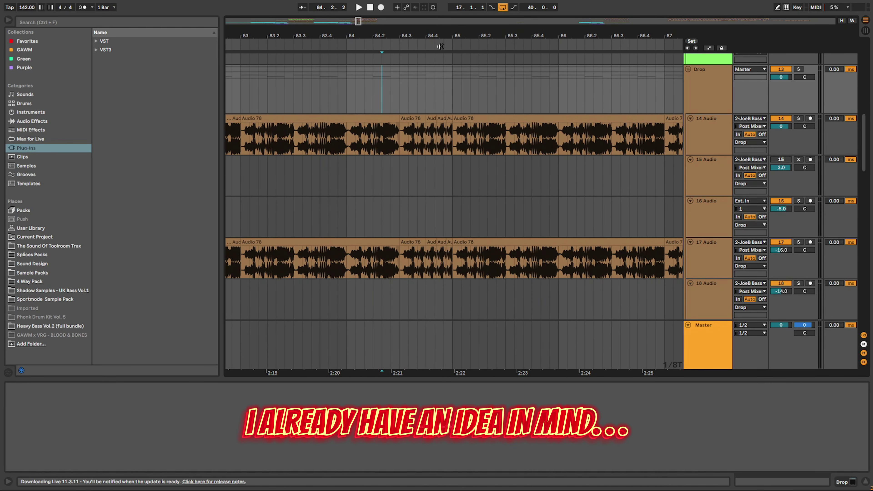
left_click_drag(450, 139, 452, 138)
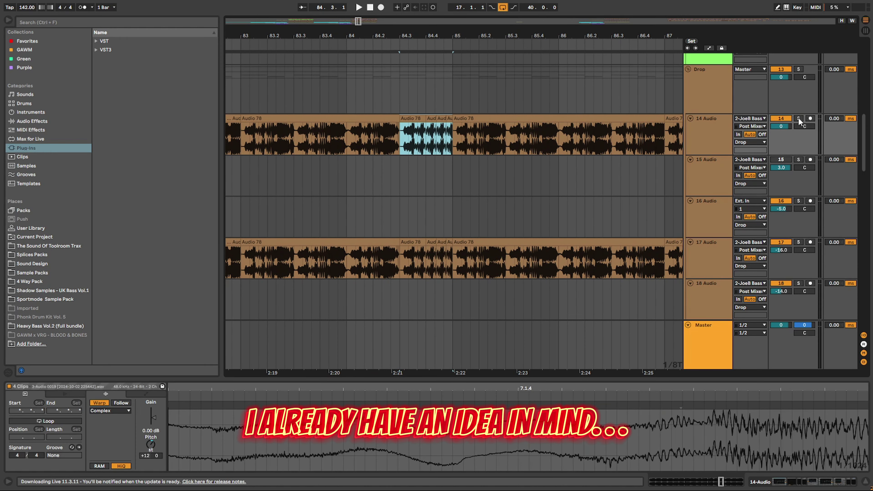
left_click(799, 118)
key("space")
left_click_drag(475, 39, 269, 19)
left_click(429, 144)
key("space")
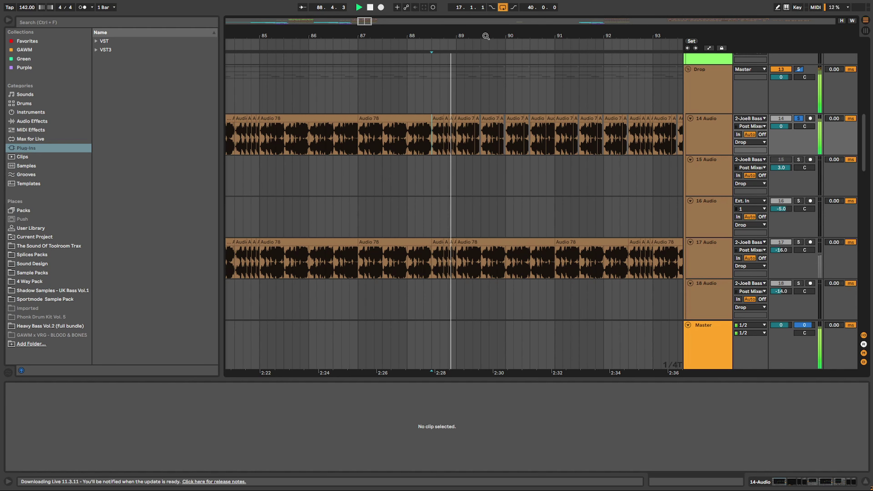
Select and audition the chopped bass fill from bar 96.3 to the end of the drop on track 14
left_click_drag(486, 36, 242, 36)
key("space")
left_click(583, 135)
key("space")
left_click_drag(583, 132, 605, 137)
key("space")
key("space")
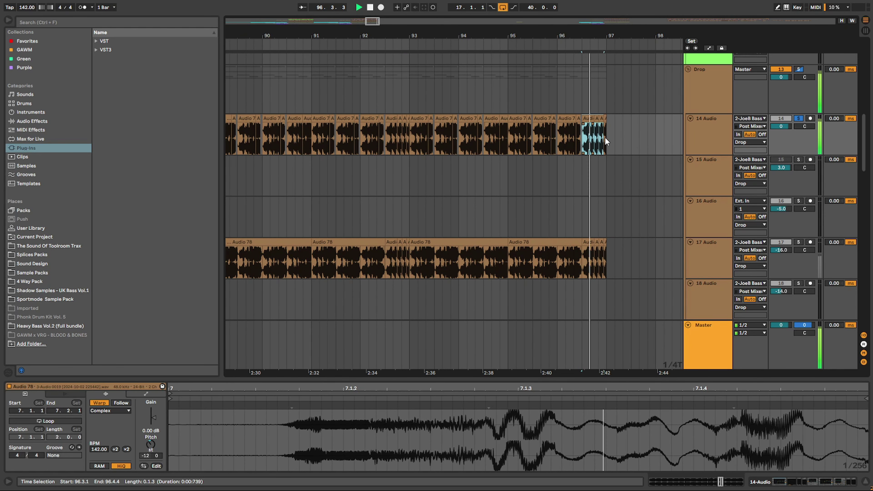
key("space")
Delete the layered bass clips on track 17 across the second drop, from bar 81 to bar 97
left_click_drag(339, 36, 681, 33)
left_click_drag(336, 32, 366, 43)
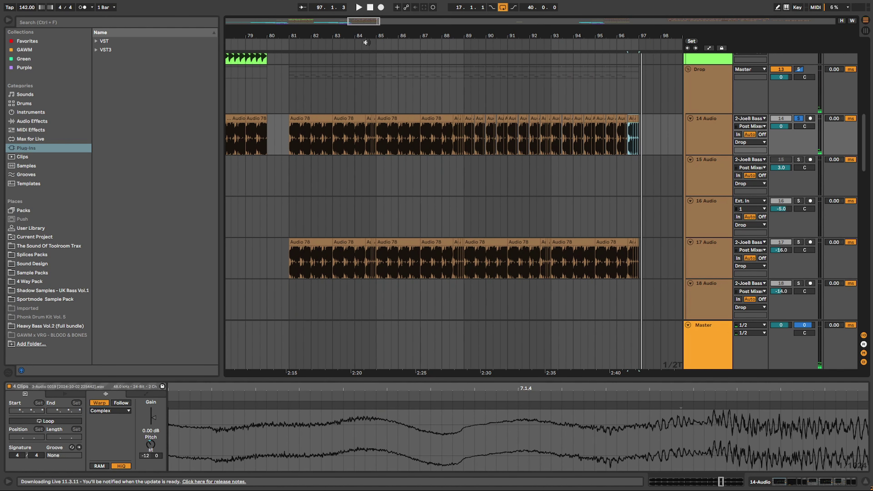
scroll(654, 217, "down", 2)
left_click_drag(646, 210, 289, 210)
key("Delete")
Place the four-slice bass fill at bar 81 on track 14 and duplicate it three times, up to bar 83
scroll(310, 103, "up", 3)
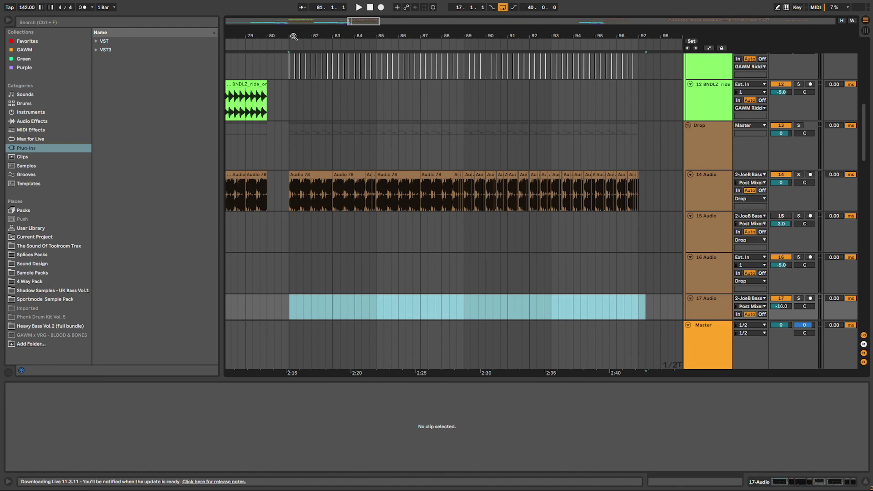
left_click_drag(294, 37, 294, 86)
left_click_drag(277, 189, 324, 190)
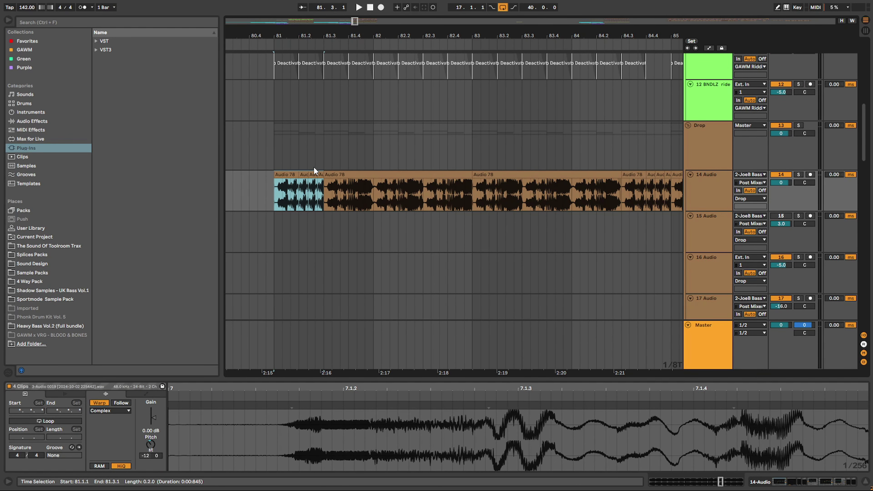
key("ctrl+d")
key("ctrl+d")
key("ctrl+d")
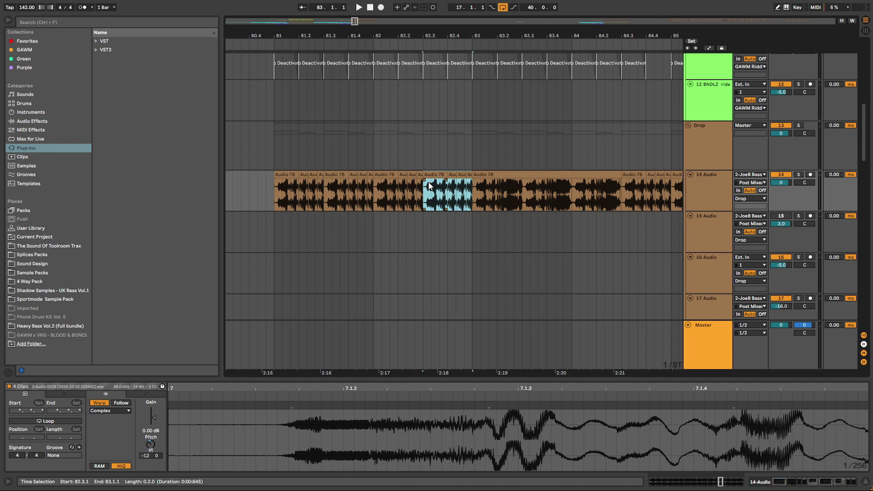
Play the new repeated bass pattern from bar 81
left_click(460, 163)
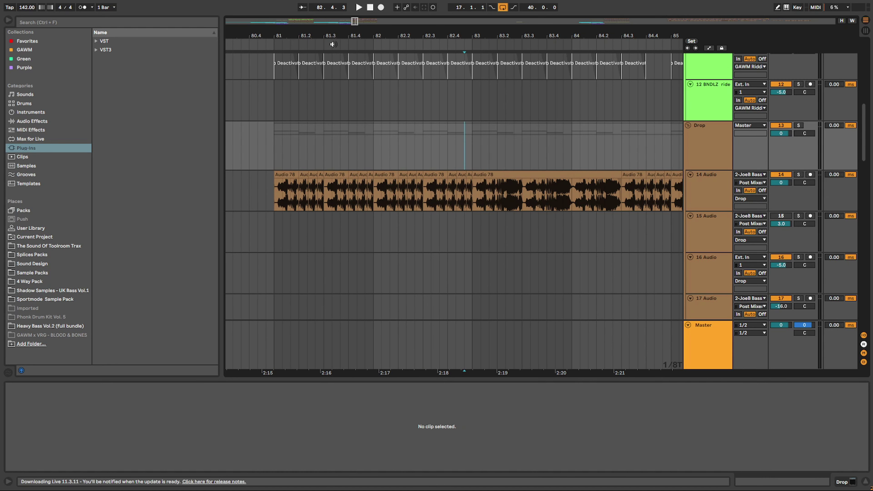
left_click_drag(290, 37, 290, 47)
left_click(264, 201)
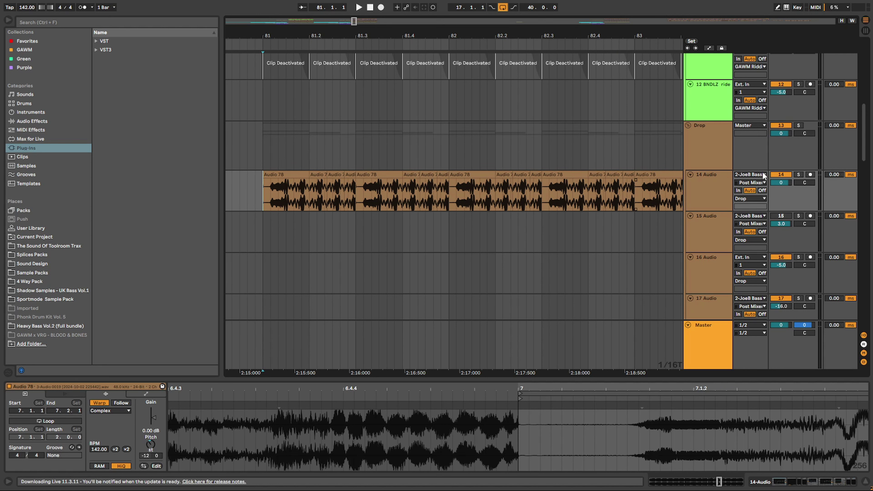
key("space")
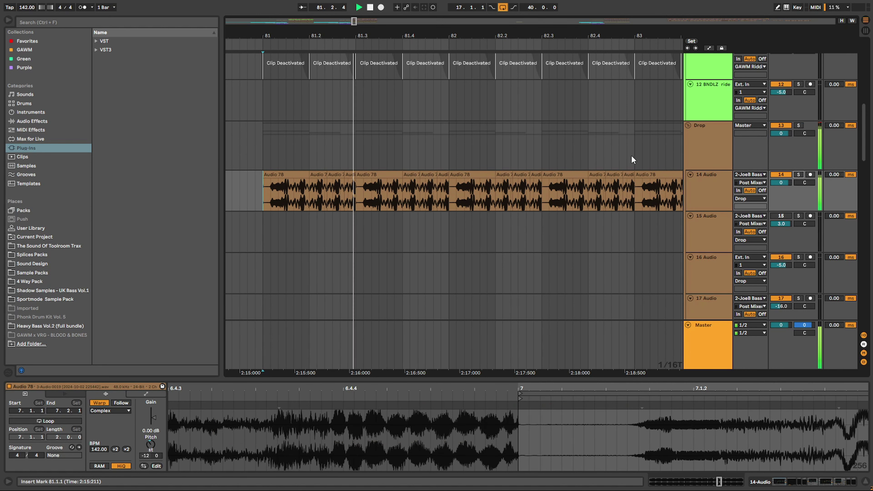
left_click_drag(522, 37, 461, 29)
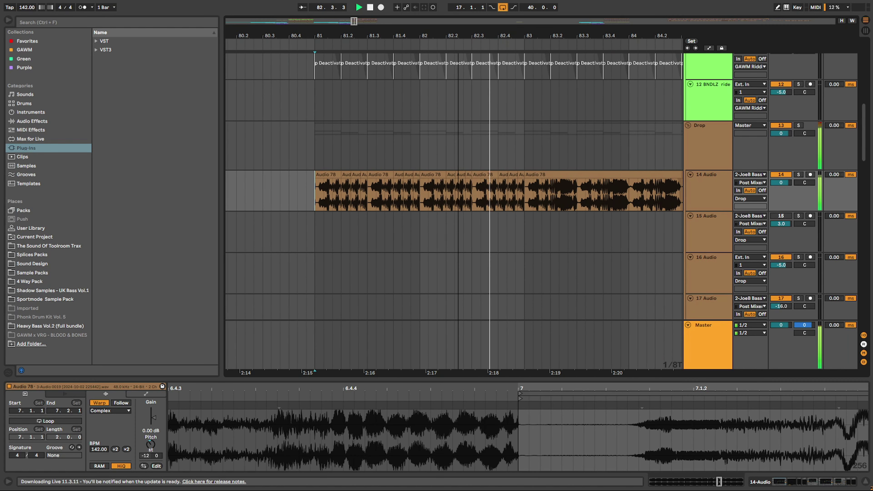
key("space")
Deactivate the four ACEAURA chant clips on track 20 between bars 81 and 83
scroll(472, 152, "down", 8)
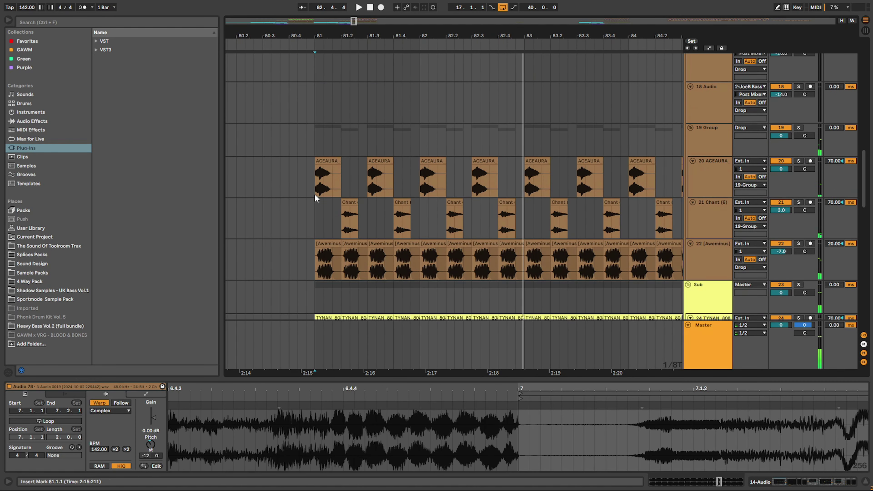
left_click_drag(315, 195, 447, 187)
left_click_drag(532, 183, 527, 183)
key("minus")
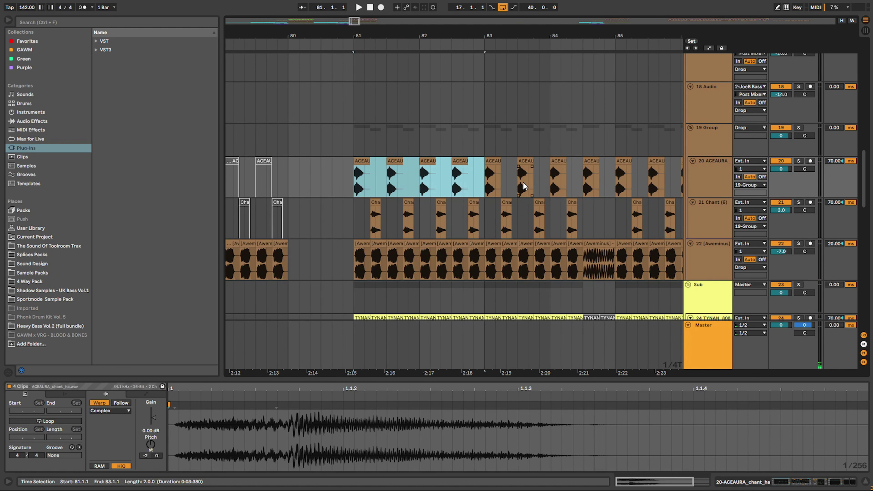
left_click(385, 185)
scroll(378, 185, "down", 3)
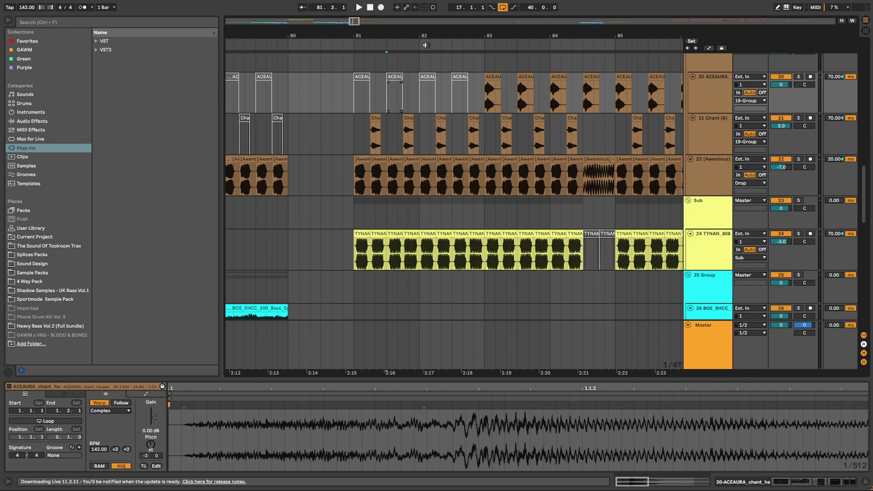
Play the second drop from bar 81 to check it without the first chants
left_click_drag(426, 38, 425, 33)
left_click(388, 147)
key("space")
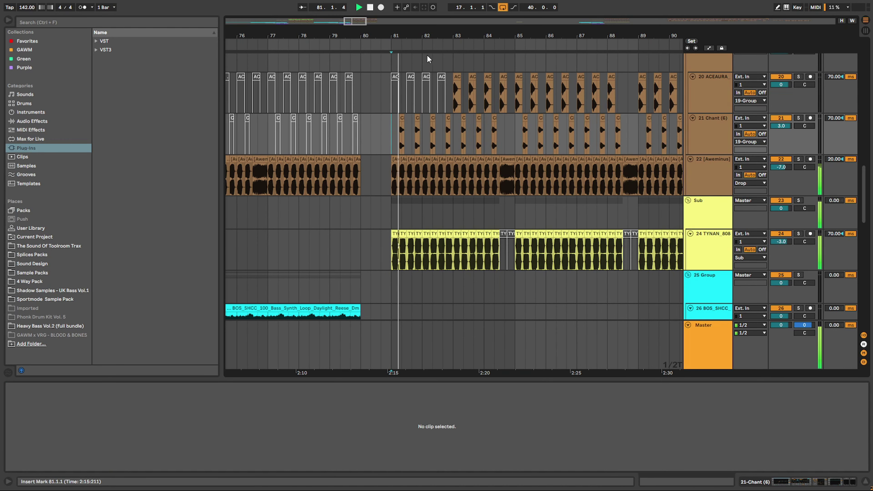
Deactivate all Aweminus bass loop clips on track 22 between bars 81 and 97
key("minus")
key("minus")
left_click_drag(653, 176, 379, 173)
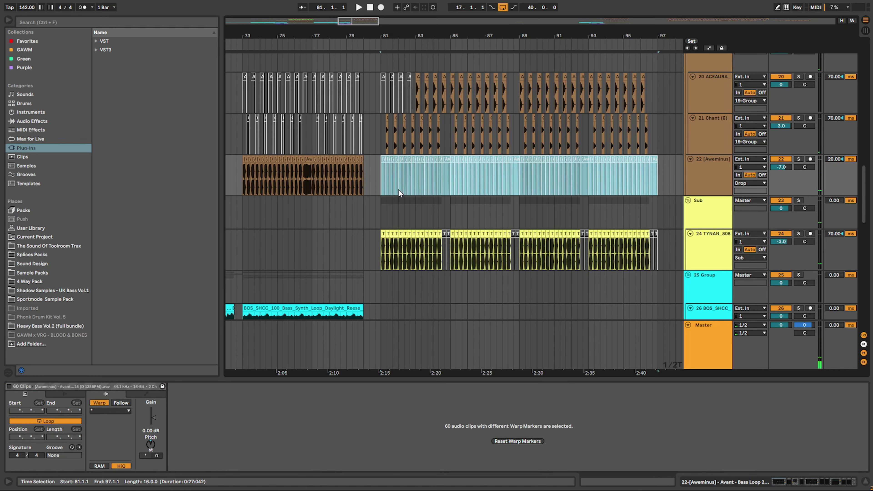
scroll(398, 190, "down", 3)
Set the playback loop to the two bars from bar 81 to bar 83
scroll(379, 190, "up", 6)
scroll(381, 189, "up", 8)
left_click(381, 187)
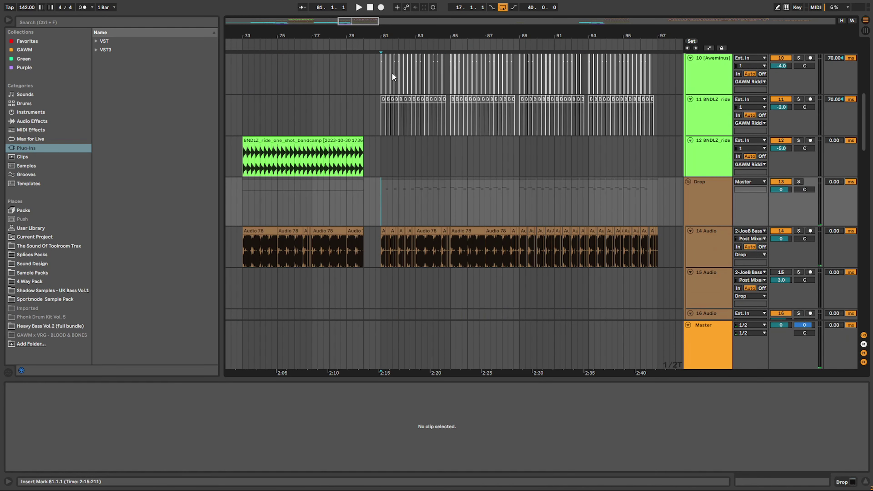
left_click_drag(385, 36, 354, 99)
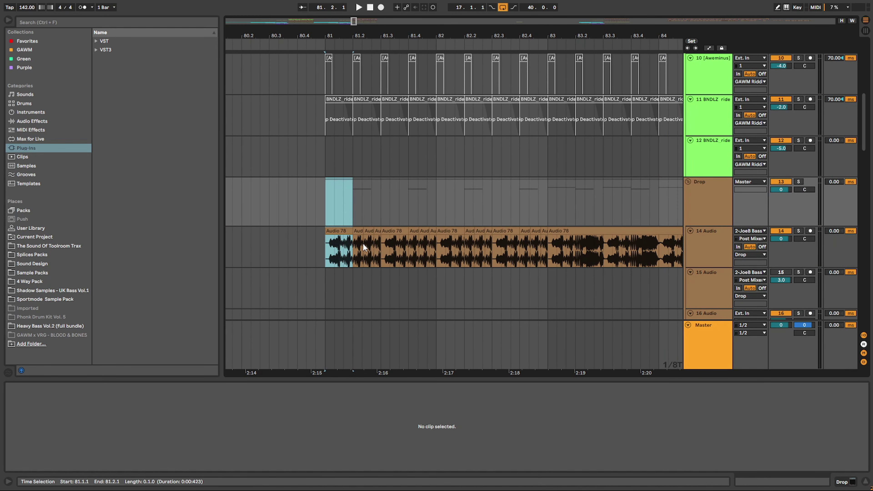
left_click_drag(363, 243, 547, 255)
key("ctrl+l")
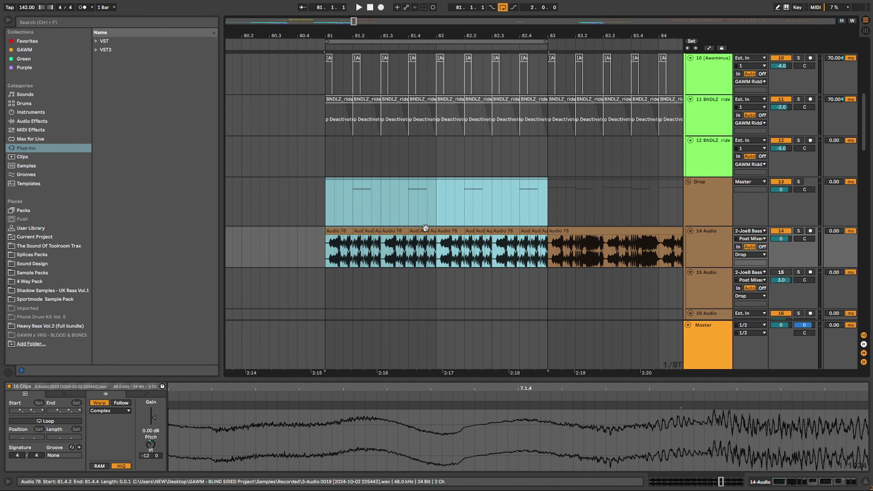
Listen to the looped bass pattern from the start of bar 81
left_click(400, 223)
left_click_drag(373, 35, 373, 71)
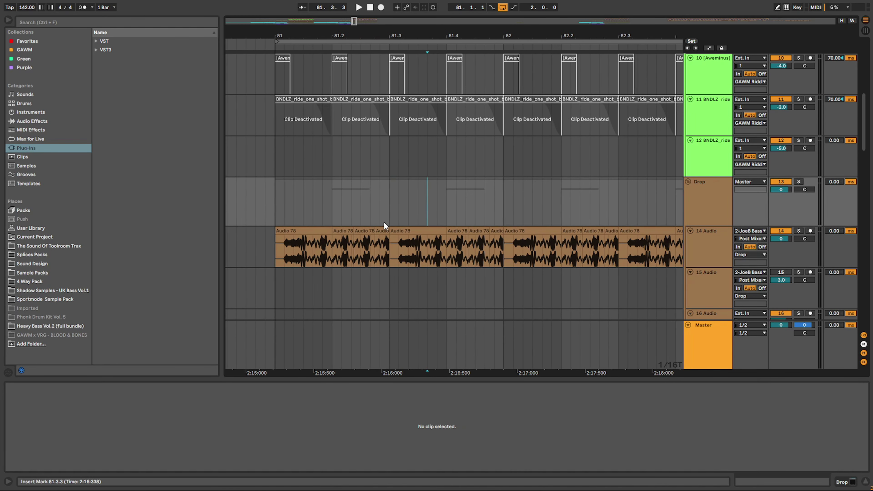
key("space")
left_click(383, 230)
key("space")
left_click(289, 215)
key("space")
Delete the last short slice of each of the four bass repeats on track 14 between bars 81 and 83
left_click(382, 231)
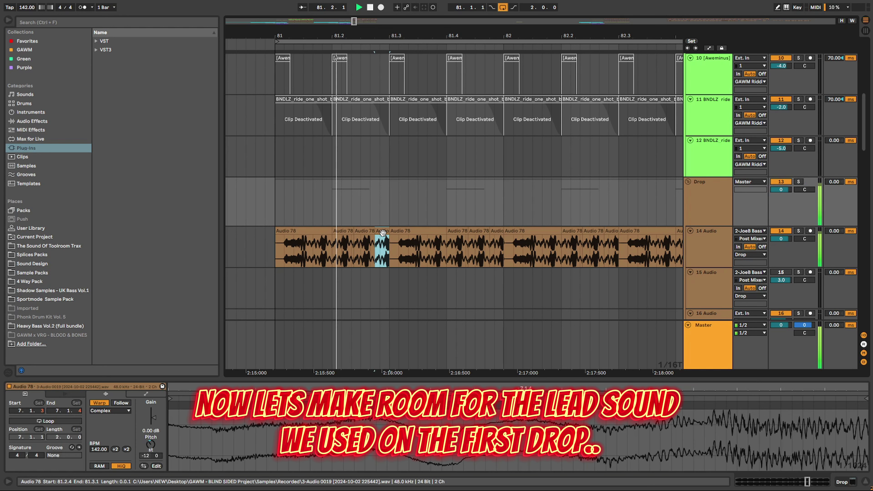
key("Delete")
left_click(497, 238)
key("Delete")
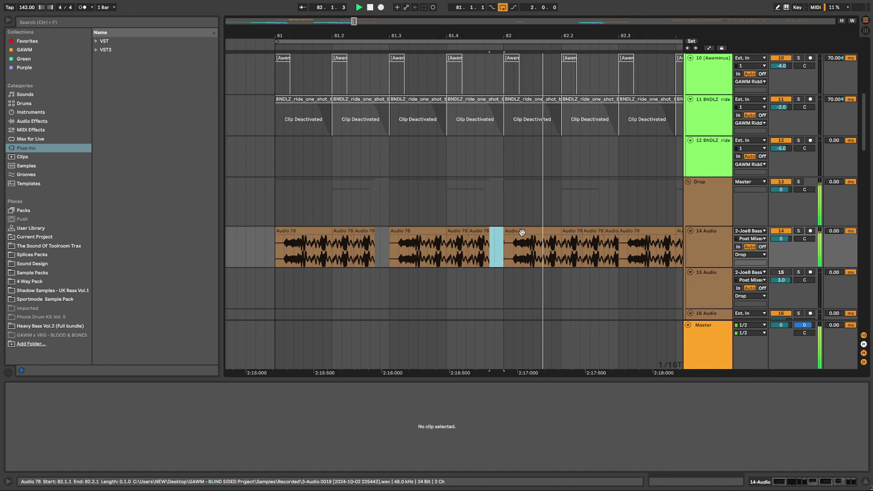
left_click(614, 238)
key("Delete")
left_click_drag(628, 38, 225, 36)
left_click(552, 236)
key("Delete")
key("space")
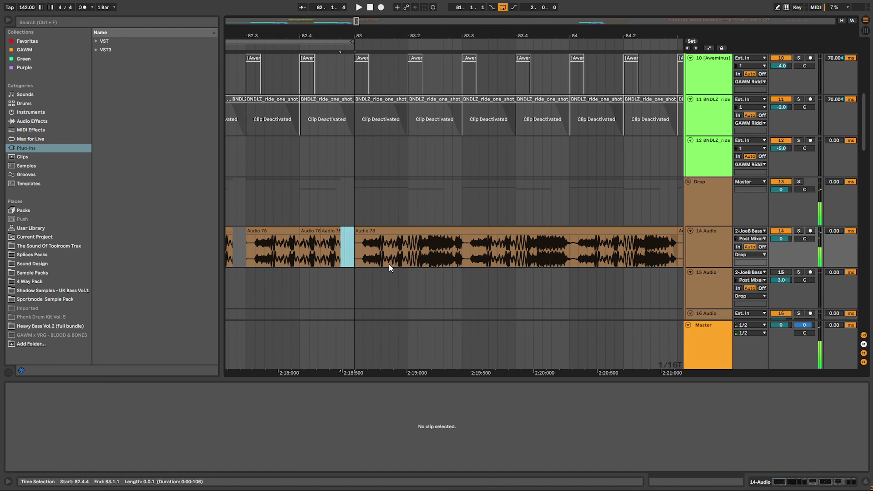
Solo track 14 and audition the part of its bass clip from 83.1.3 to 83.2.3
left_click(414, 248)
left_click(361, 244)
left_click_drag(381, 248, 435, 248)
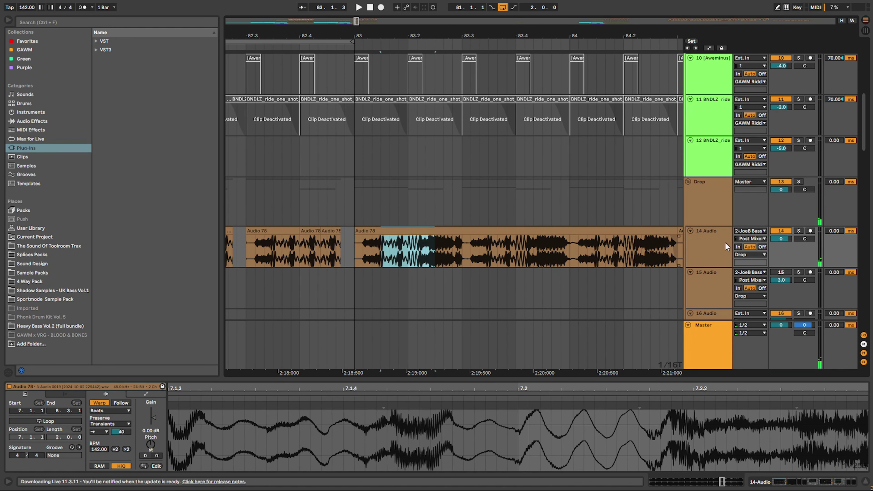
left_click(798, 231)
key("space")
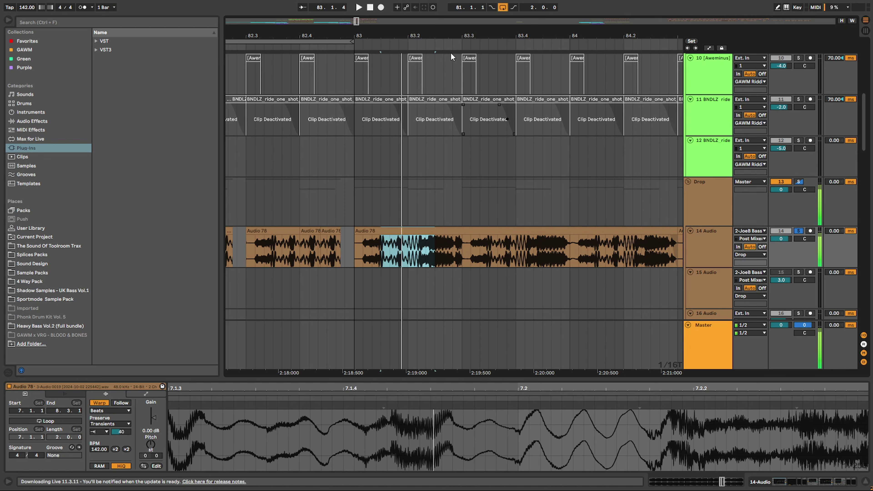
Audition the track 14 bass clip around 83.2.3 to locate a short slice worth reusing
scroll(451, 57, "up", 3)
left_click(429, 251)
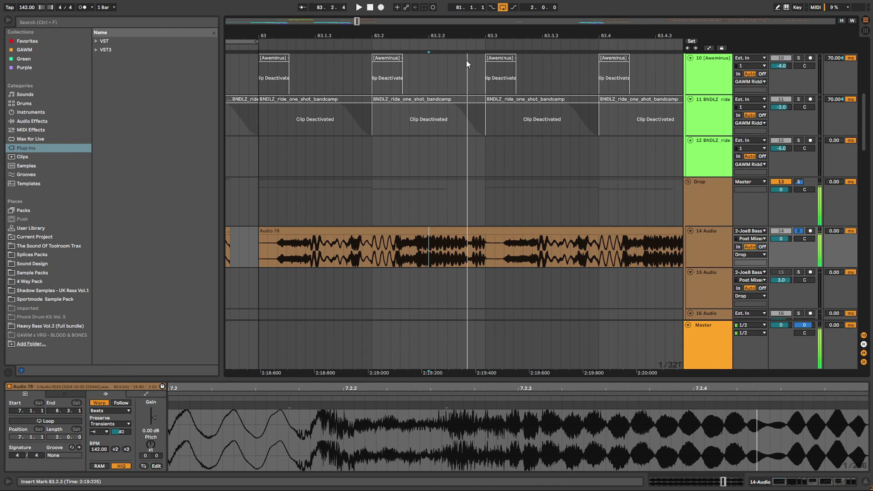
key("space")
key("space")
key("space")
left_click_drag(451, 31, 448, 74)
key("space")
key("space")
key("space")
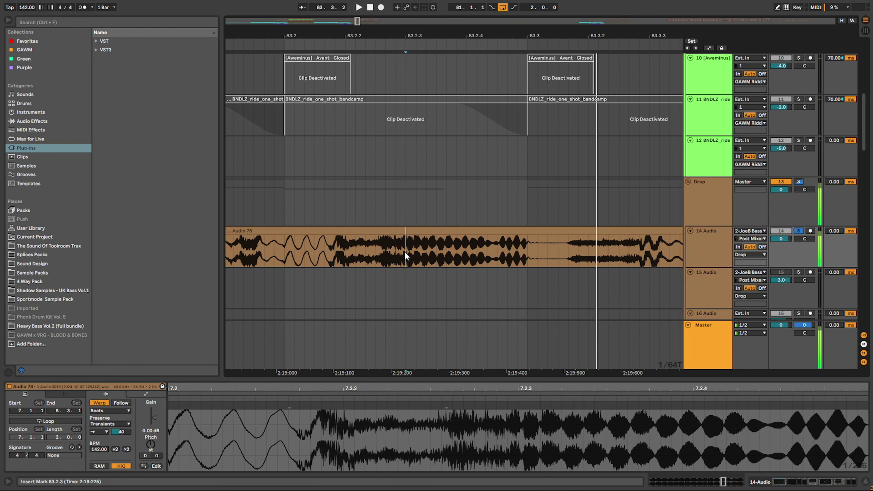
key("space")
Copy the bass slice from 83.2.3 to 83.2.4 on track 14 and paste it onto track 15 at 81.2.4
left_click_drag(405, 251, 494, 249)
left_click_drag(420, 38, 429, 215)
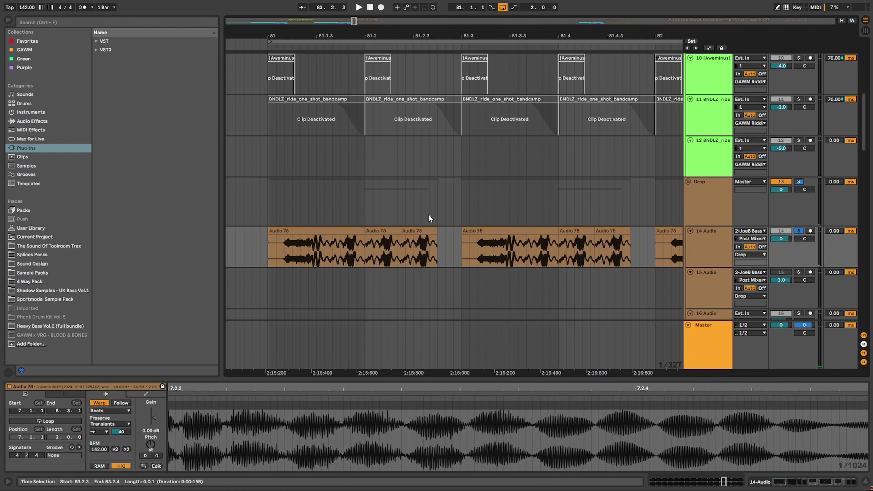
left_click(436, 287)
key("ctrl+v")
left_click_drag(472, 274, 461, 273)
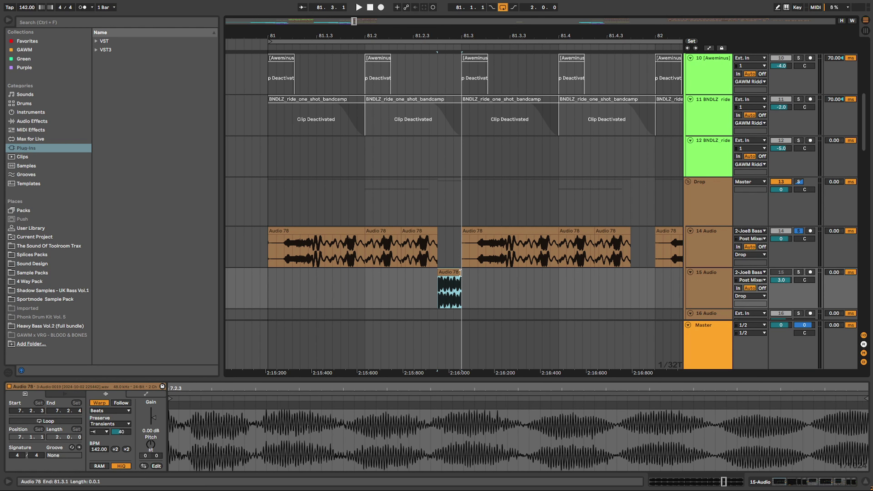
Move the pasted slice up into the gap at 81.2.4 on track 14 and play the pattern from 81.1.1
left_click_drag(456, 35, 458, 58)
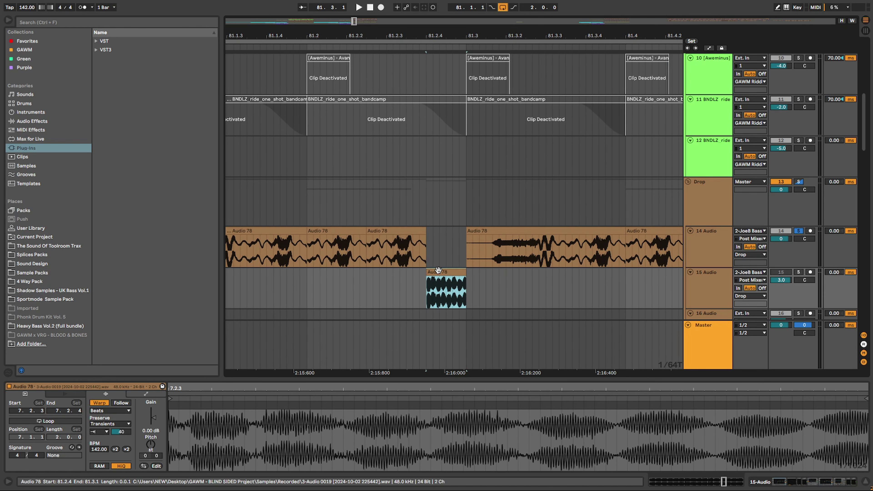
left_click_drag(438, 273, 437, 256)
left_click(420, 232)
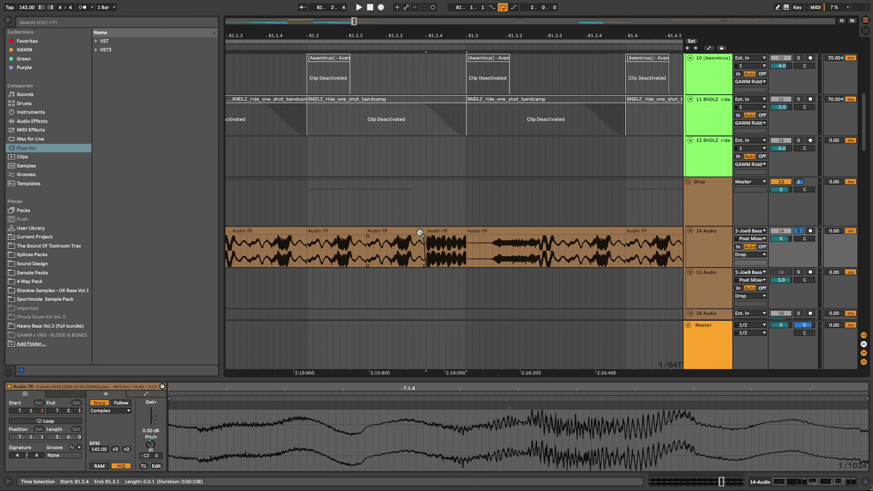
left_click_drag(388, 41, 389, 33)
left_click(250, 243)
key("space")
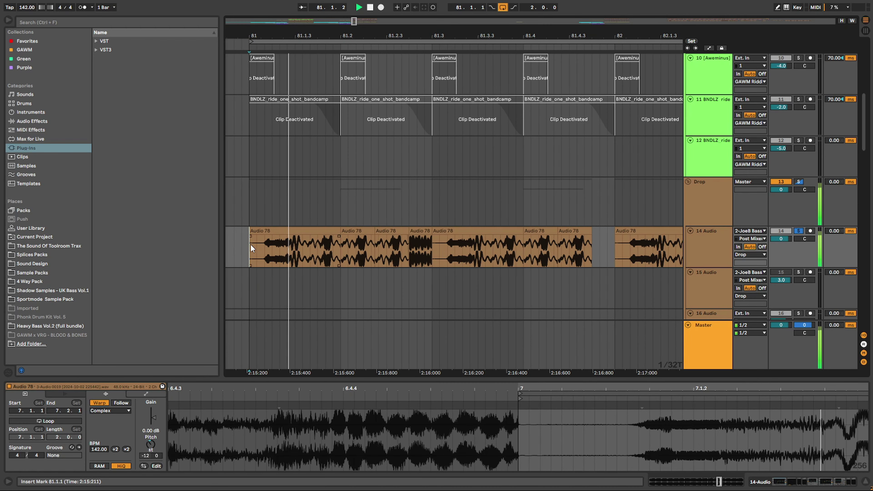
Copy the new slice into the remaining track 14 gaps at 81.4.4, 82.2.4 and 82.4.4
left_click(417, 232)
key("space")
key("ctrl+c")
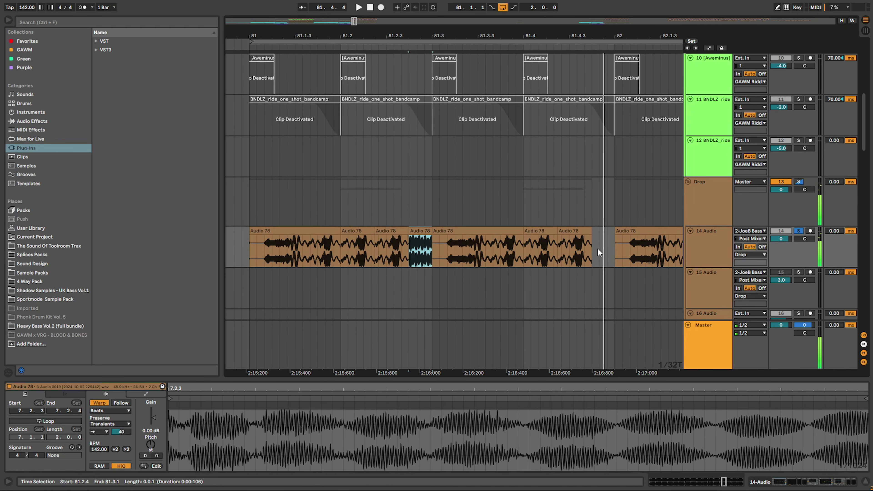
left_click(596, 248)
key("ctrl+v")
left_click_drag(588, 34, 373, 35)
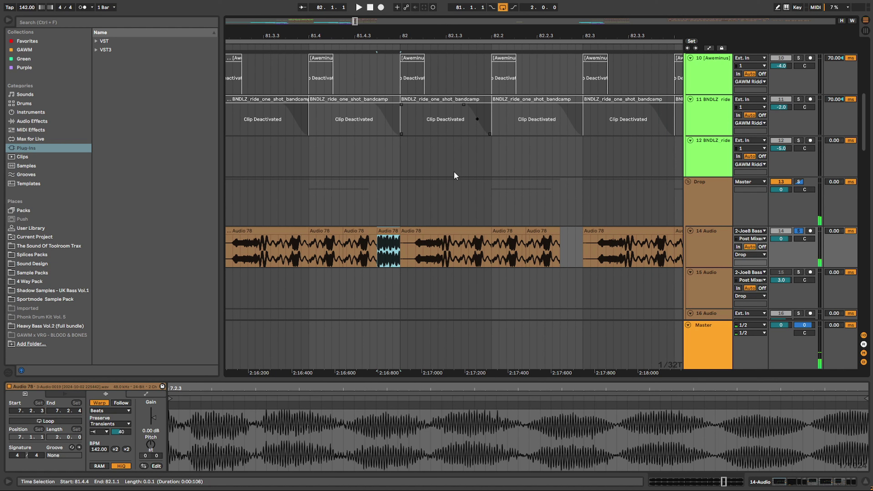
left_click(564, 245)
key("ctrl+v")
mouse_move(560, 34)
left_mouse_down()
mouse_move(405, 36)
mouse_move(514, 22)
mouse_move(484, 13)
left_mouse_up()
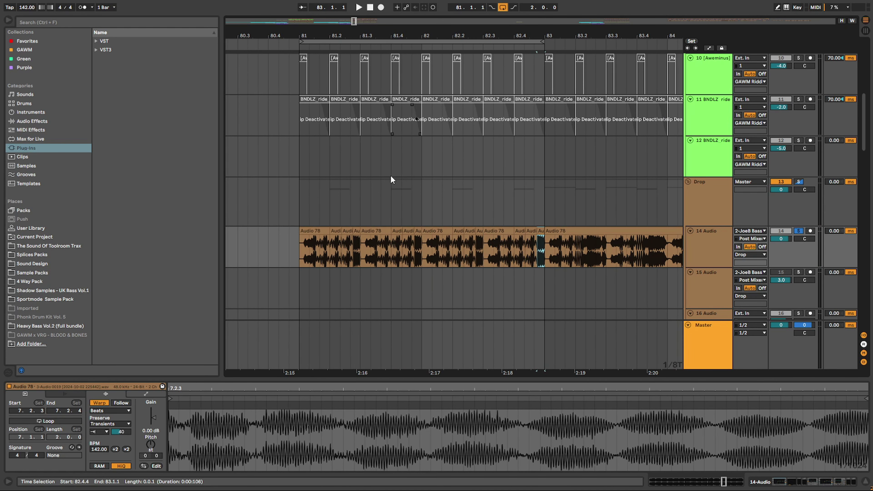
Examine the bass slices that precede the new end slice in each of the four repeats on track 14
left_click(322, 237)
left_click(346, 233, "shift")
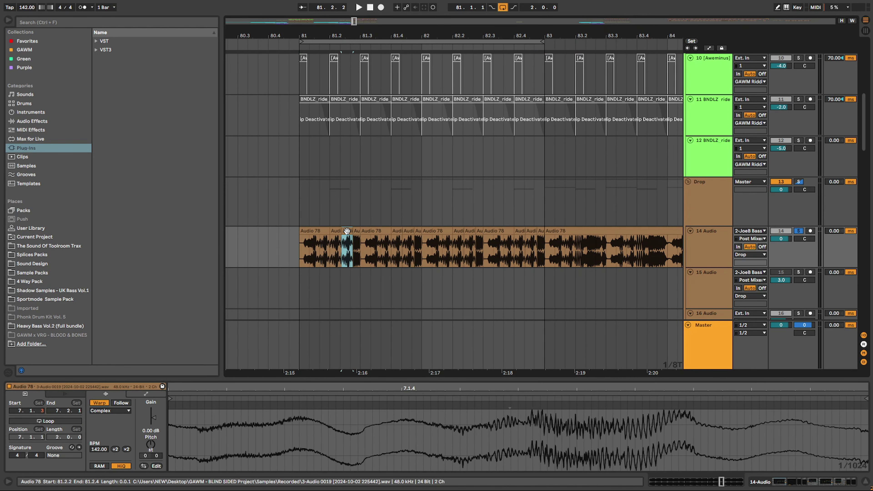
left_click(397, 229)
key("ctrl+v")
key("ctrl+z")
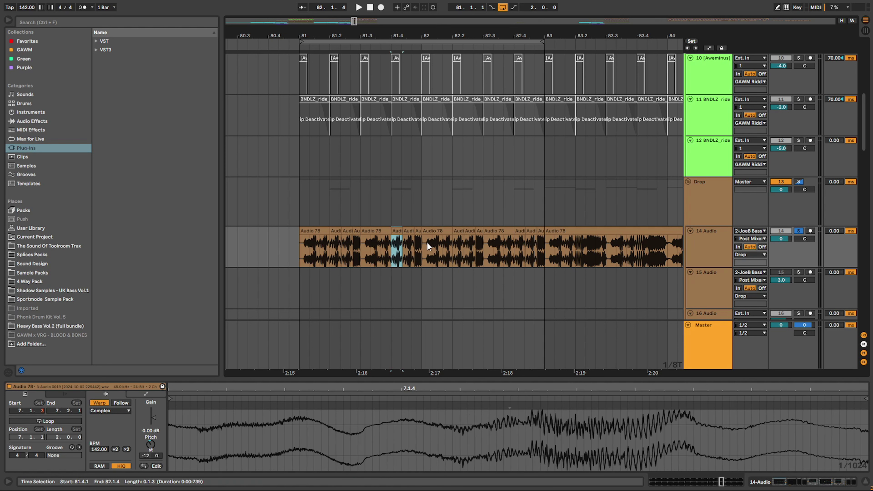
left_click(374, 231)
key("ctrl+v")
left_click(430, 231)
key("ctrl+v")
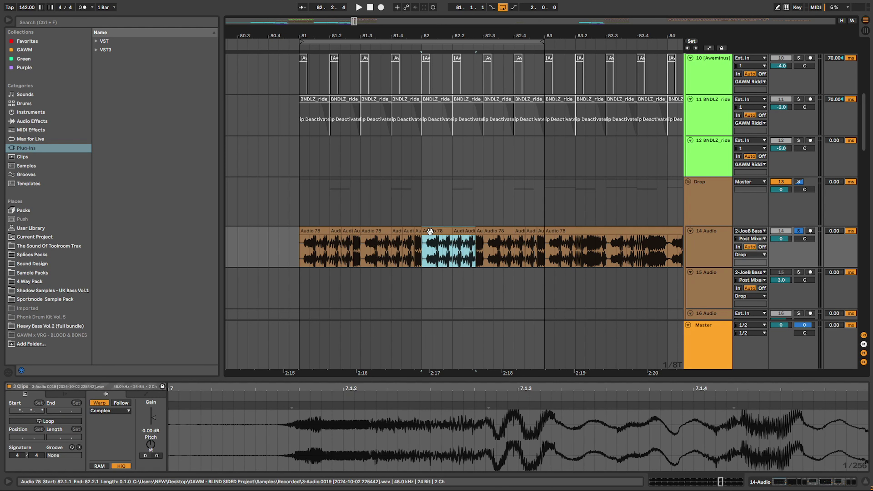
left_click(487, 231)
key("ctrl+v")
Turn off playback looping and listen to the completed track 14 bass pattern from bar 81 to bar 83
left_click_drag(545, 252, 299, 238)
key("ctrl+l")
key("space")
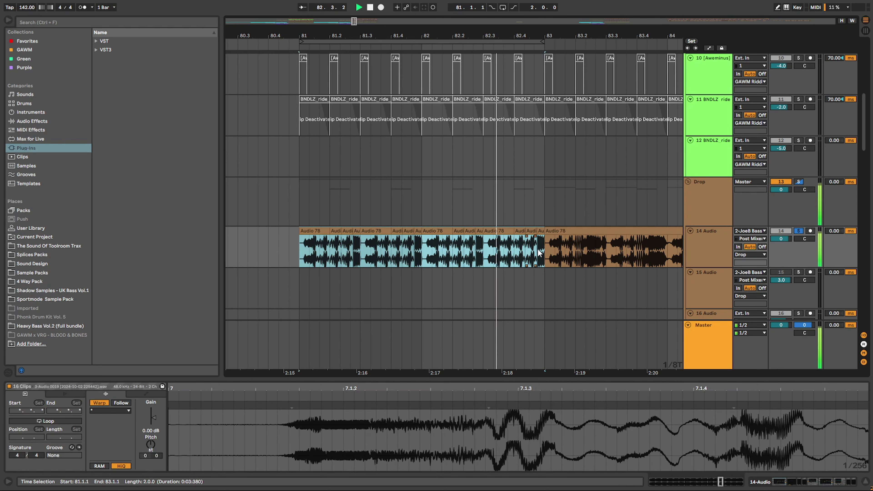
key("space")
left_click_drag(544, 252, 302, 241)
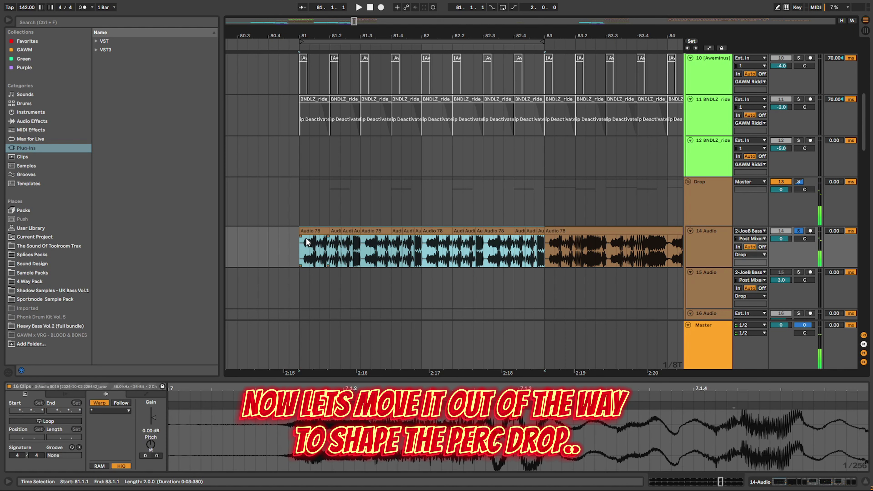
left_click(301, 241)
Move the short end slice of each of the four bass repeats from track 14 down to track 15
left_click_drag(356, 231, 357, 274)
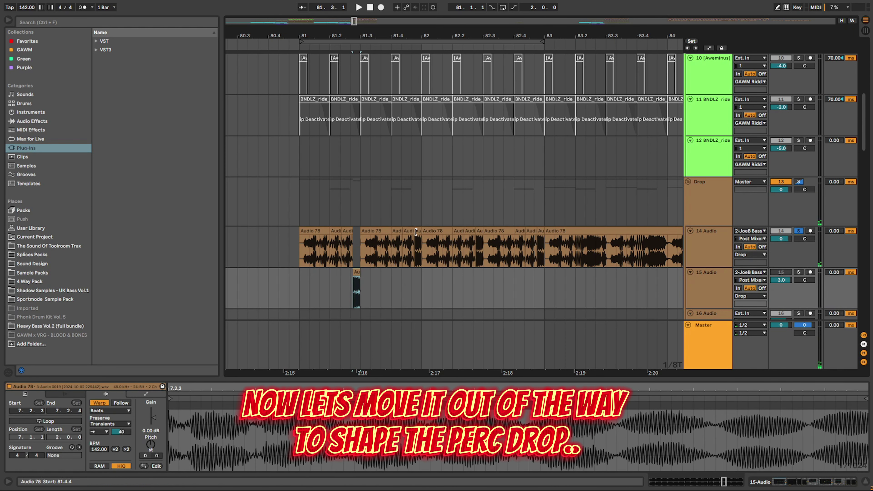
left_click_drag(418, 232, 418, 286)
left_click_drag(479, 232, 479, 287)
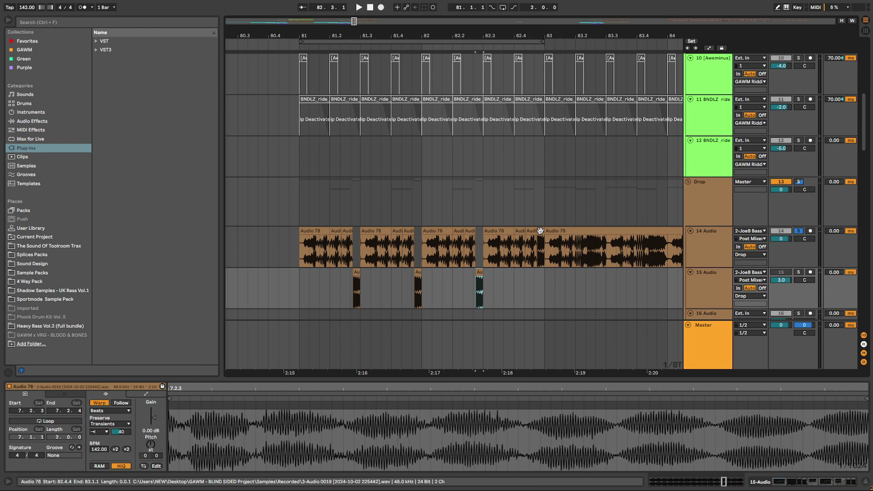
left_click_drag(539, 274, 540, 278)
Consolidate the remaining track 14 bass slices from 81.1.1 to 83.1.1 into one clip and play it
left_click_drag(543, 247, 304, 252)
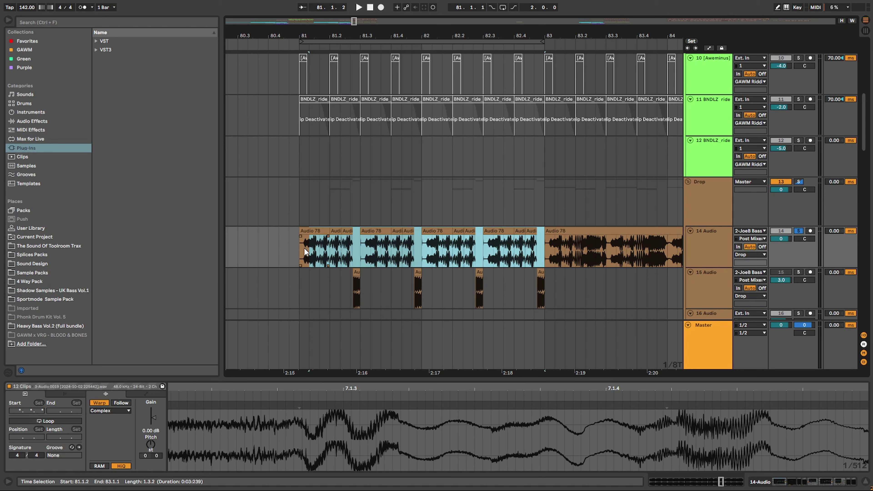
key("ctrl+j")
key("ctrl+z")
key("ctrl+j")
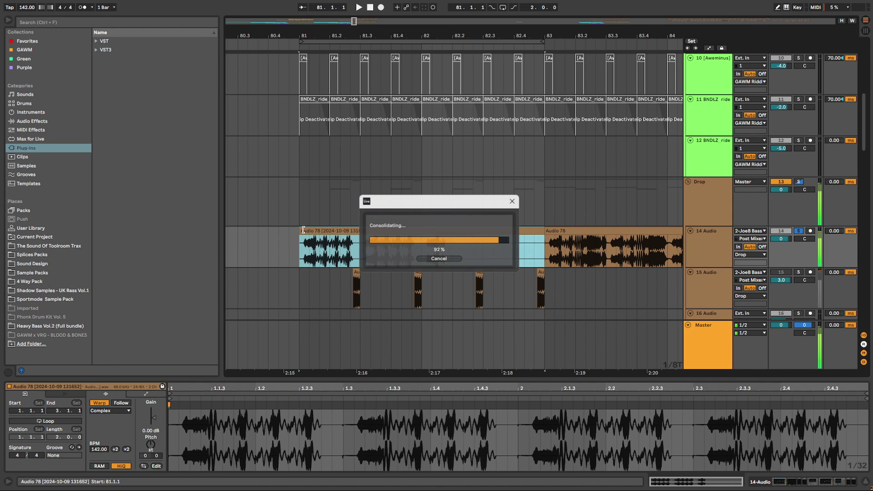
key("space")
key("space")
Set the consolidated track 14 clip's warp mode to Beats with transient looping off, and audition it
left_click(110, 411)
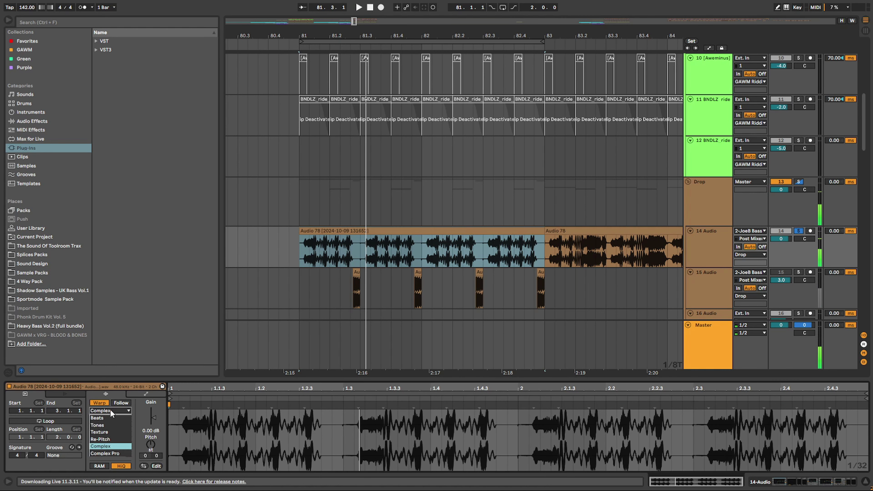
left_click(107, 418)
left_click(99, 432)
left_click(98, 439)
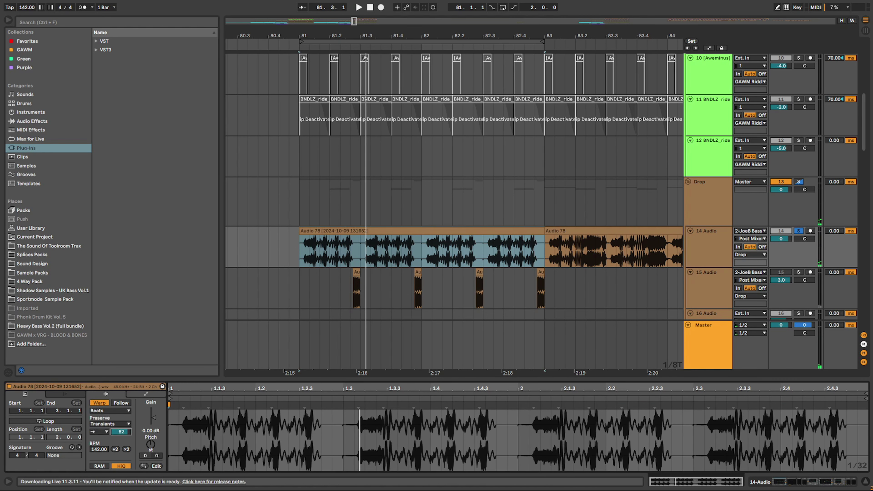
key("space")
key("space")
Set the track 14 clip's transient envelope to 20, auditioning the bass from bar 81 while adjusting it
left_click_drag(121, 432, 121, 438)
key("space")
key("space")
key("space")
key("space")
key("space")
key("space")
key("space")
key("space")
key("space")
key("space")
key("space")
key("space")
key("space")
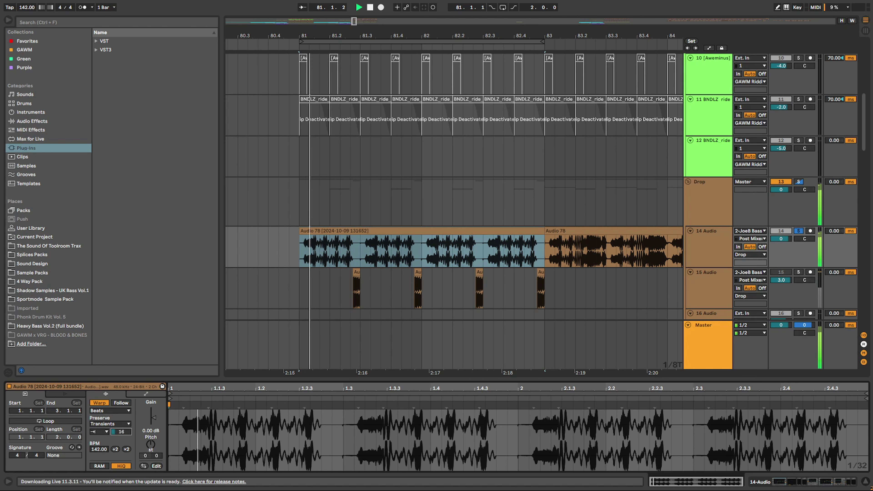
key("space")
key("space")
key("space")
key("space")
left_click_drag(118, 432, 117, 431)
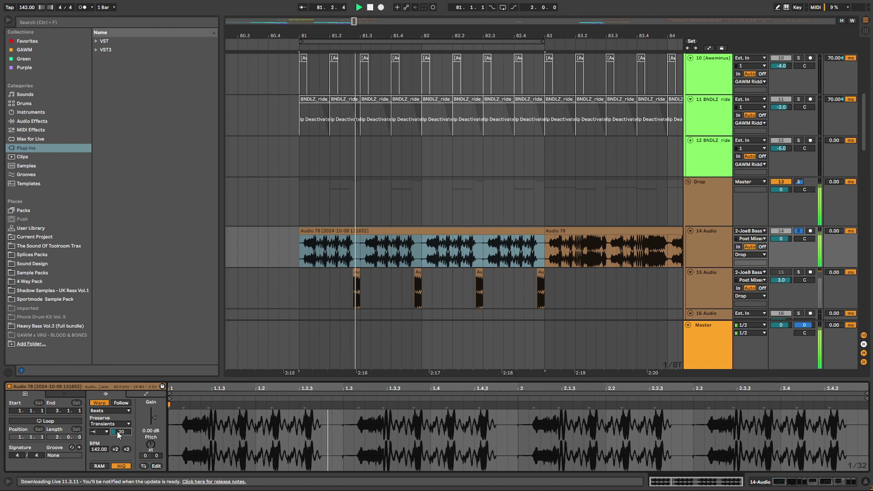
scroll(679, 244, "down", 2)
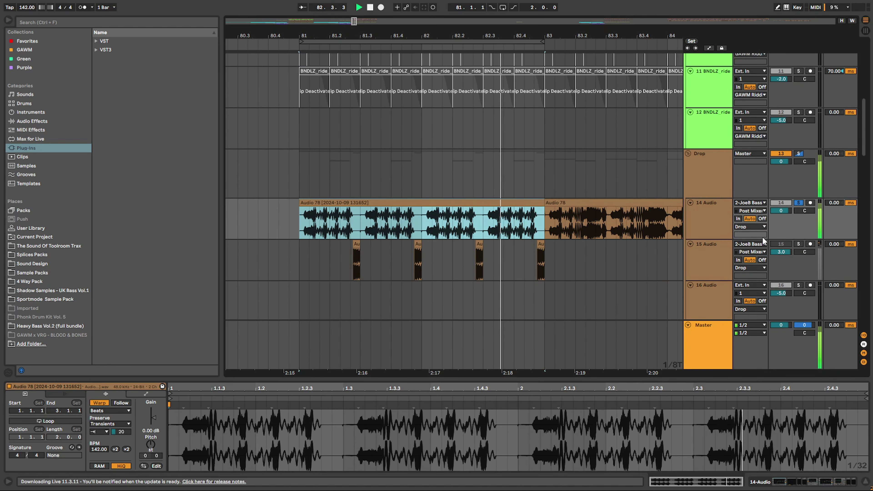
left_click(493, 187)
key("space")
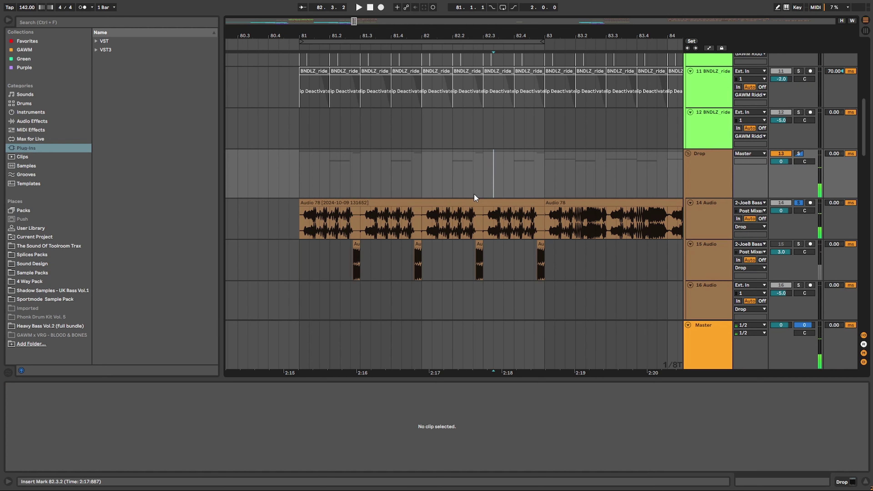
Consolidate the four short slices on track 15 from 81.1.1 to 83.1.1 into one clip
left_click_drag(312, 253, 475, 265)
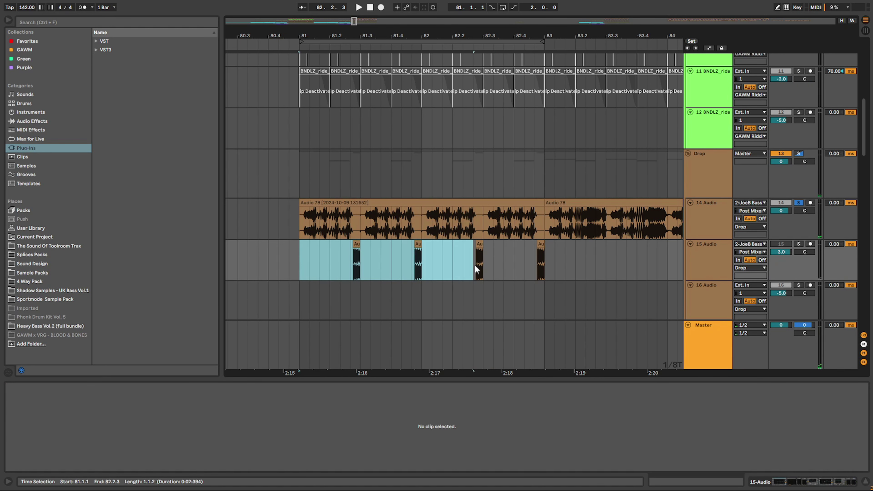
left_click_drag(541, 267, 544, 266)
key("ctrl+j")
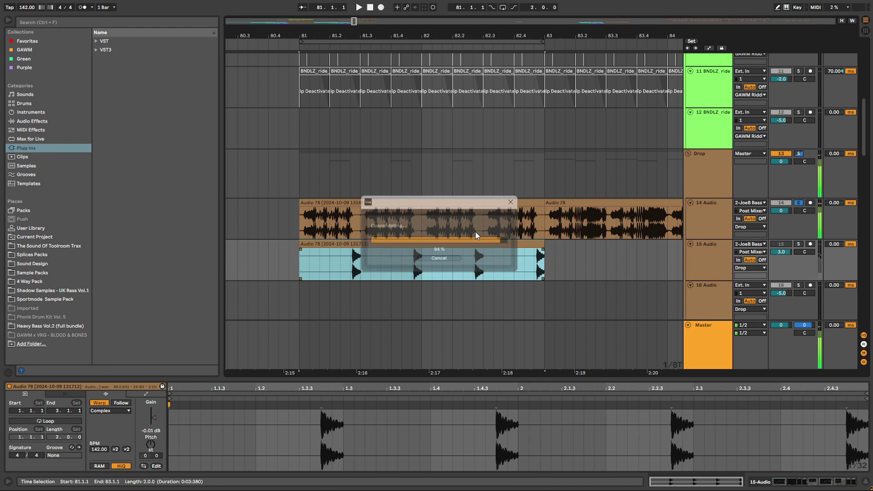
Show the Clip Transposition envelope of the consolidated track 14 clip and adjust it at the clip's end
left_click(420, 216)
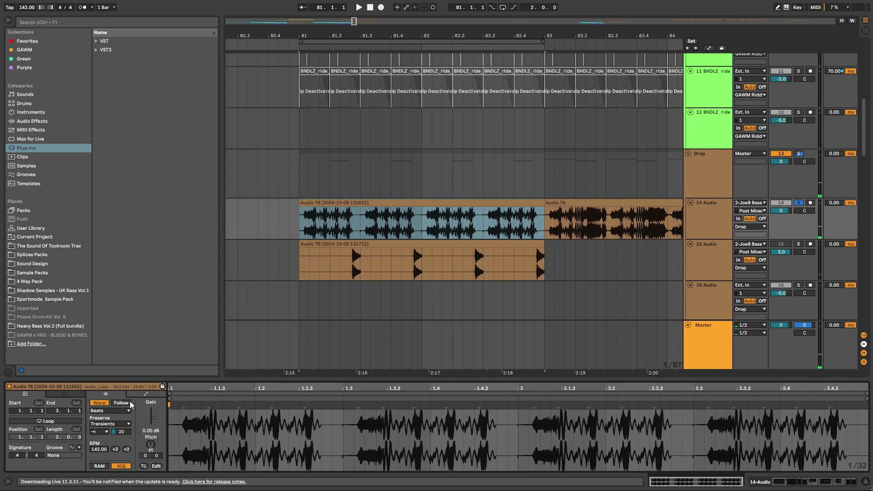
left_click(136, 396)
left_click(120, 411)
left_click(108, 347)
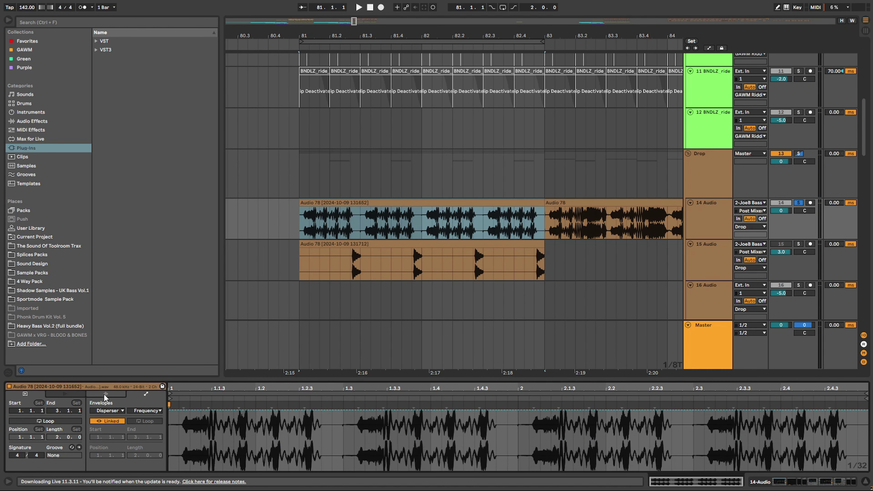
left_click(103, 412)
left_click(117, 350)
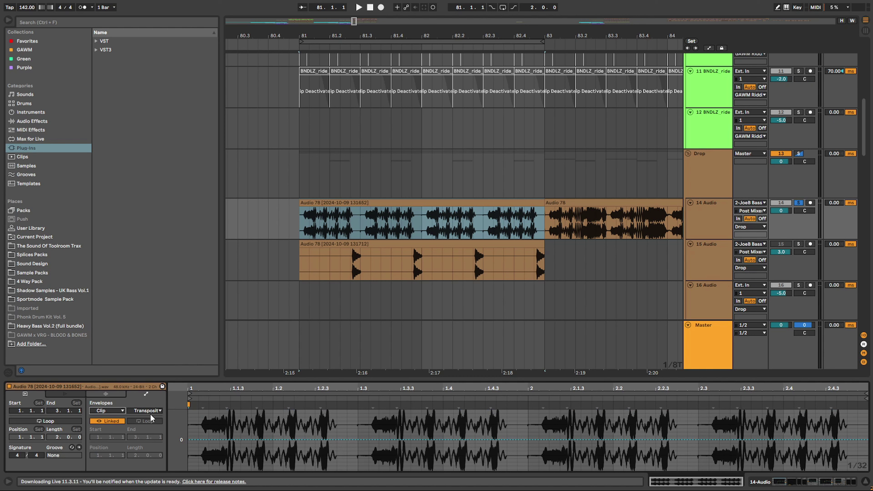
left_click(493, 436)
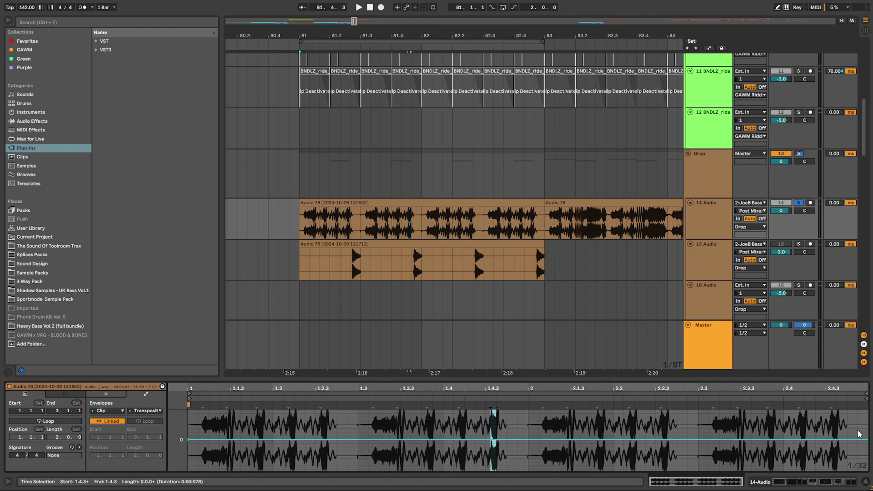
left_click(754, 420)
left_click_drag(867, 444, 867, 446)
Set the consolidated track 15 clip's warp mode to Beats and show its Clip Transposition envelope
left_click(390, 249)
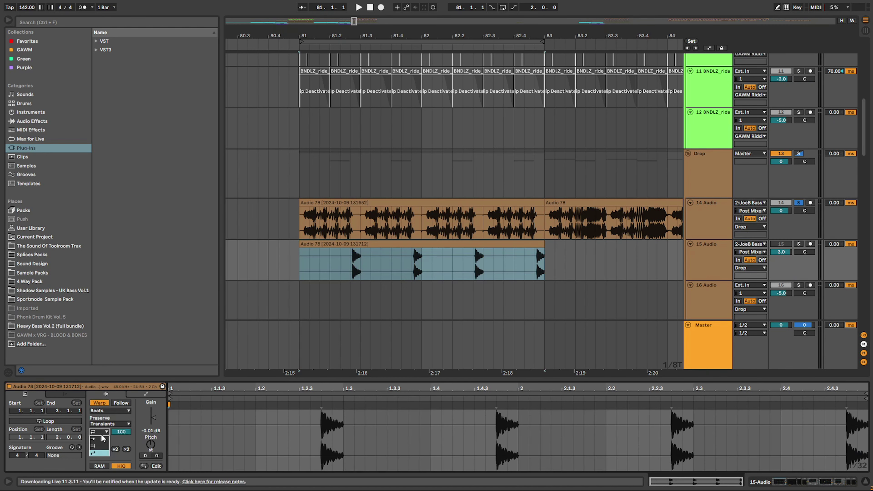
left_click(146, 394)
left_click(102, 412)
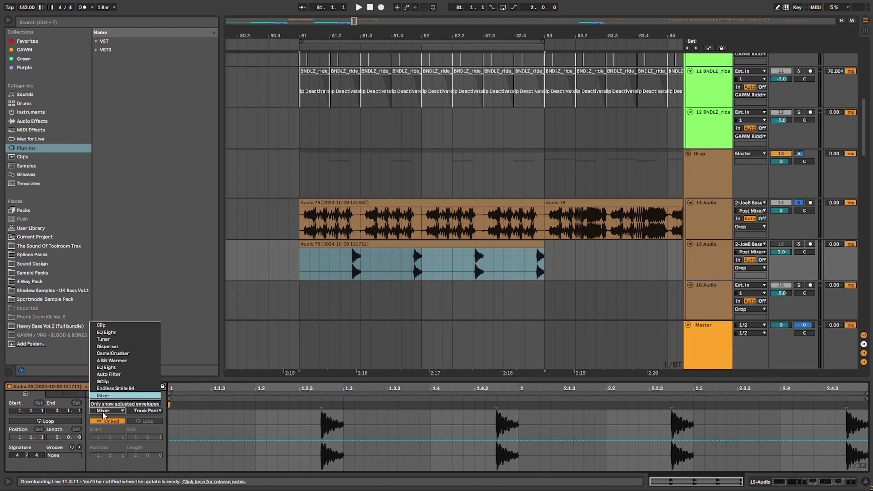
left_click(110, 324)
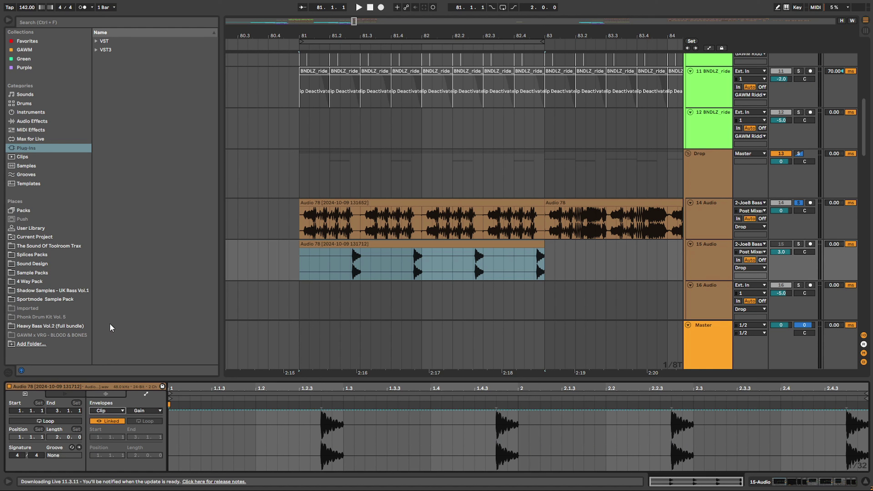
left_click(138, 413)
left_click(145, 429)
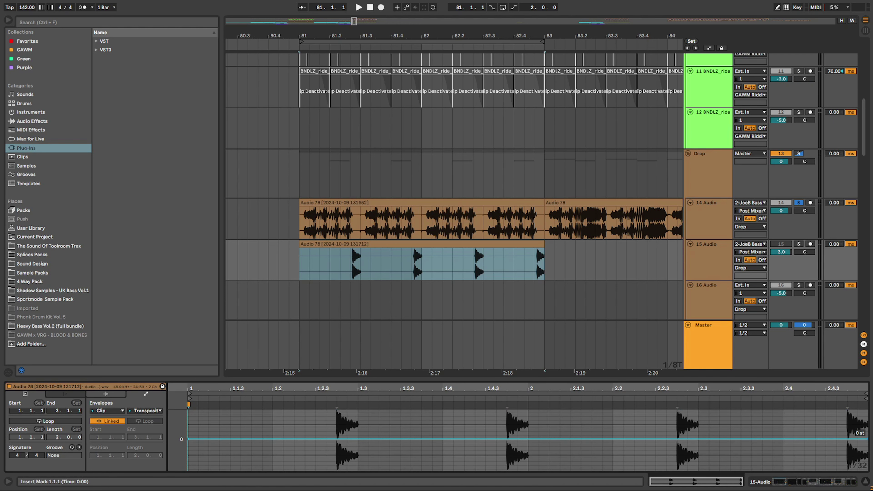
Hide the clip detail view and audition the bass from bar 81 with track 15 soloed alongside track 14
key("space")
left_click(865, 481)
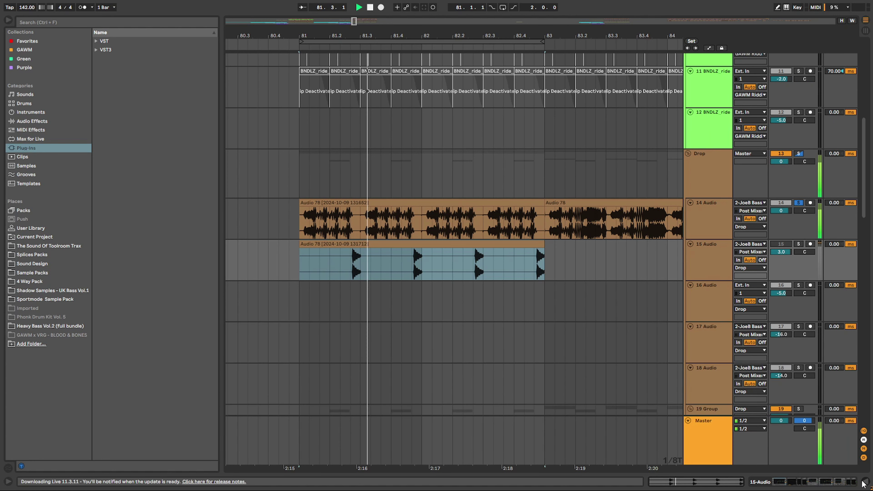
left_click(799, 244)
key("space")
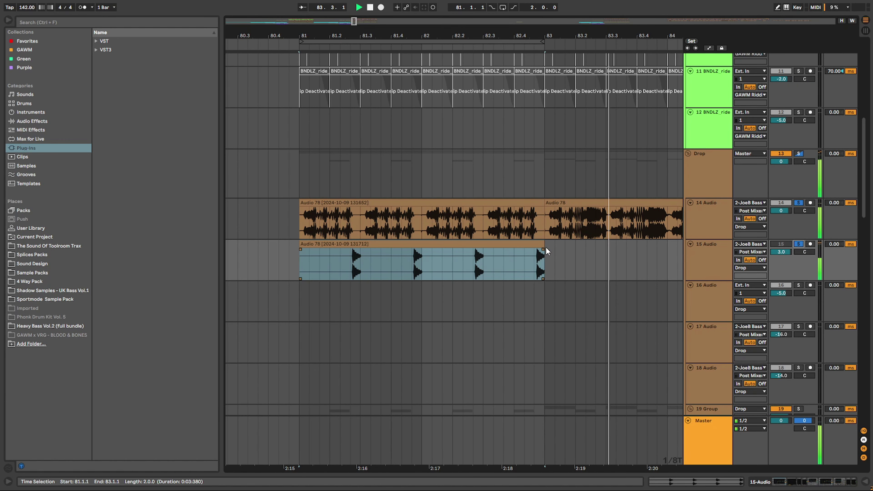
Try the consolidated track 15 clip on track 16, auditioning it from bar 81, and return it to track 15
left_click_drag(466, 248, 464, 289)
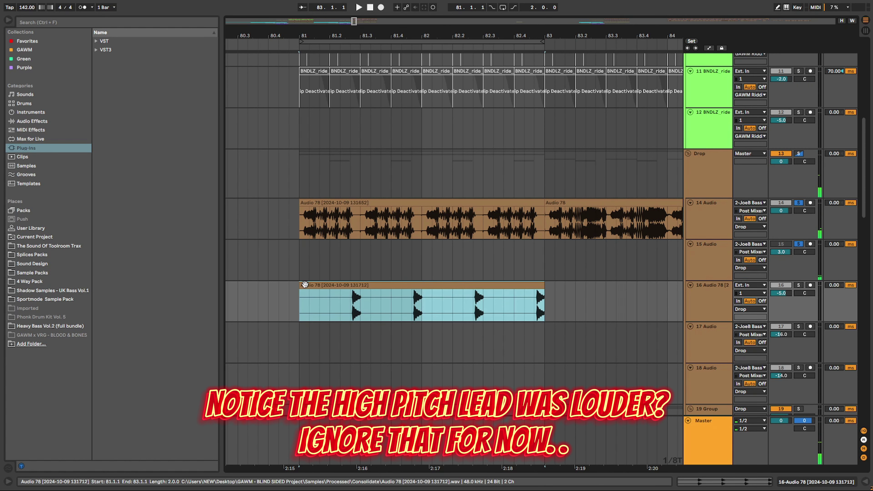
left_click(302, 277)
key("space")
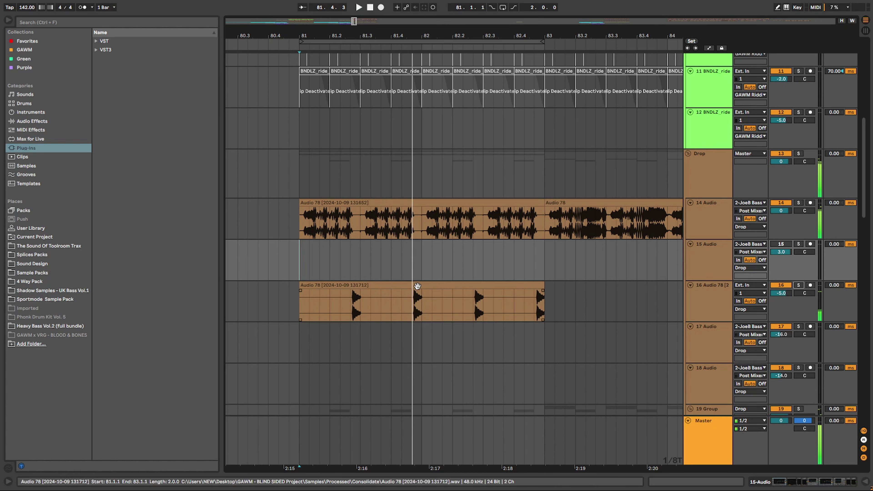
left_click_drag(417, 286, 417, 245)
Reactivate track 15 and audition the combined bass layers from bar 81
left_click(302, 230)
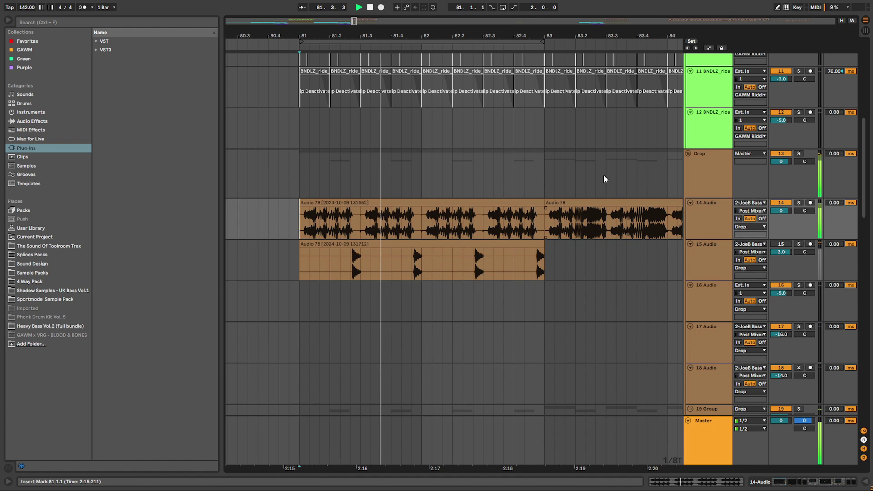
left_click(784, 244)
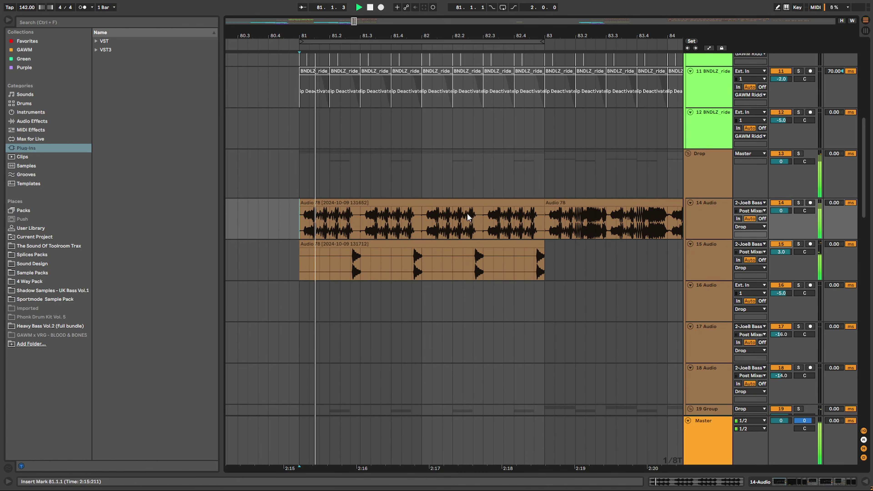
left_click_drag(449, 35, 416, 29)
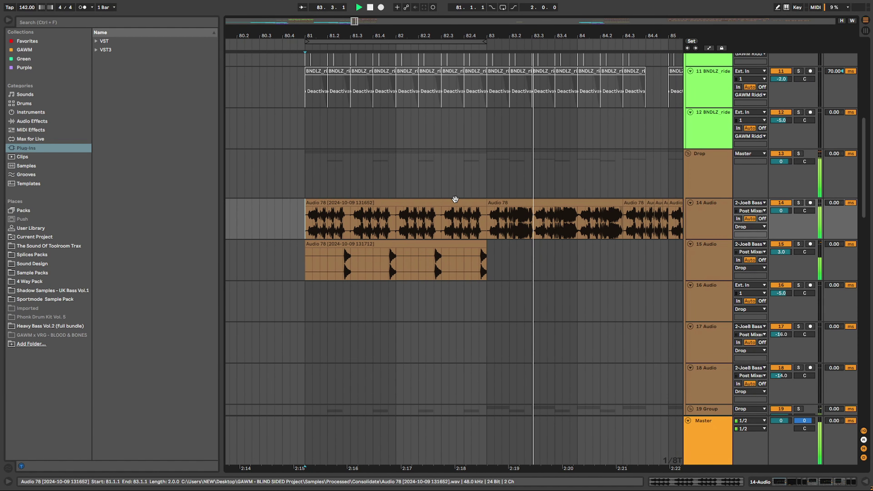
key("space")
Delete the old bass clips on track 14 between 83.1.1 and 85.1.1
left_click_drag(491, 36, 410, 34)
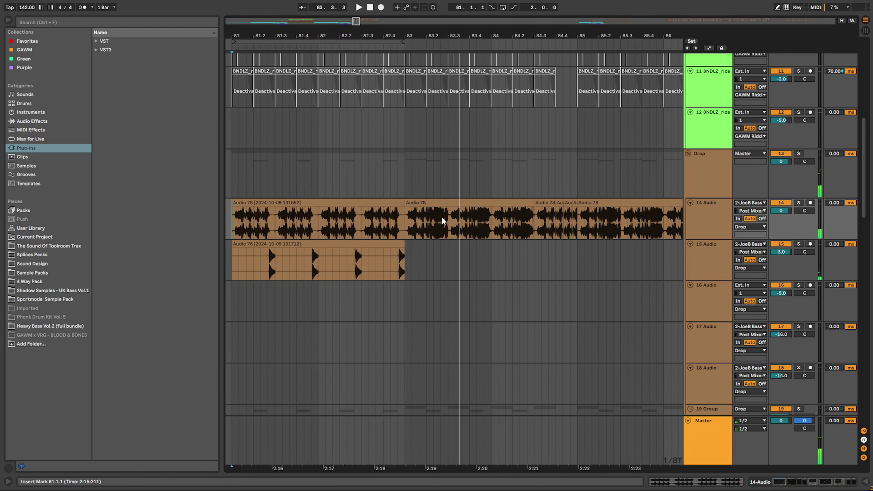
key("Delete")
left_click_drag(406, 227, 550, 228)
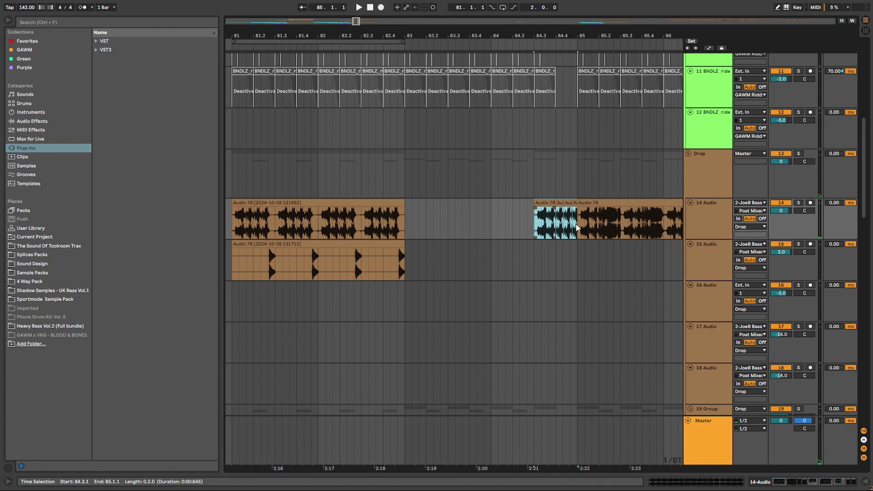
key("Delete")
Duplicate the two-bar bass clips on tracks 14 and 15 from bar 81 to 83.1.1 and audition them
left_click_drag(339, 30, 388, 27)
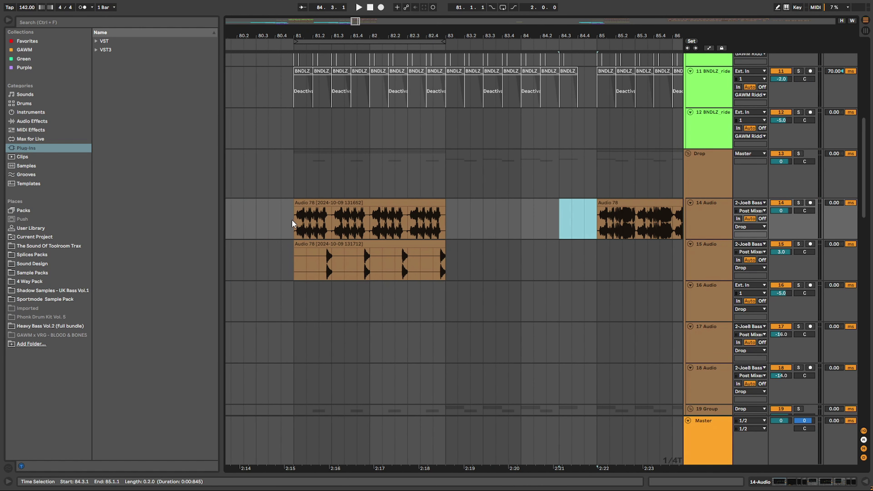
left_click_drag(292, 223, 441, 260)
key("ctrl+d")
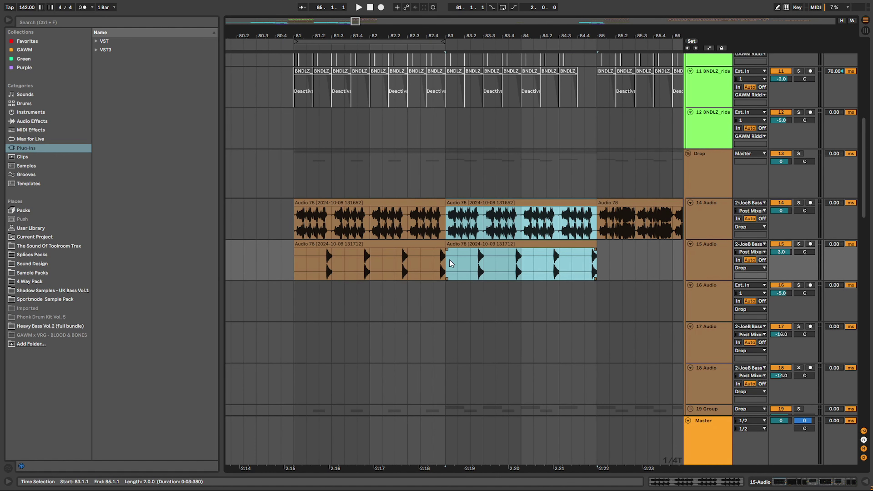
left_click(307, 232)
key("space")
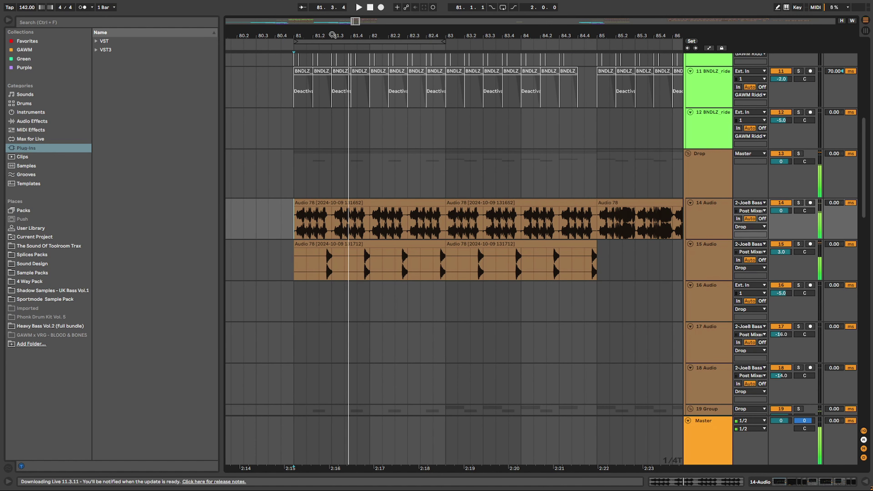
Try moving the short slice just before 81.3 from track 15 to track 14, undo it, and audition from bar 81
left_click_drag(332, 34, 324, 228)
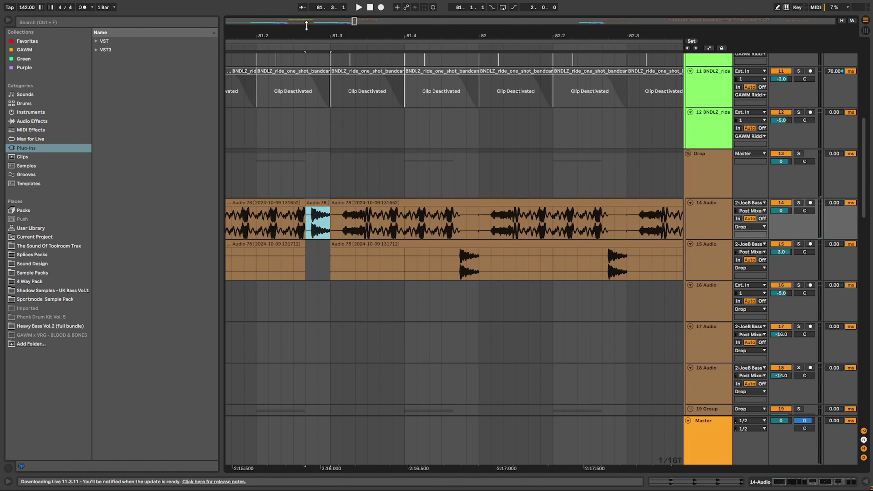
left_click_drag(307, 25, 409, 34)
key("ctrl+z")
left_click(379, 168)
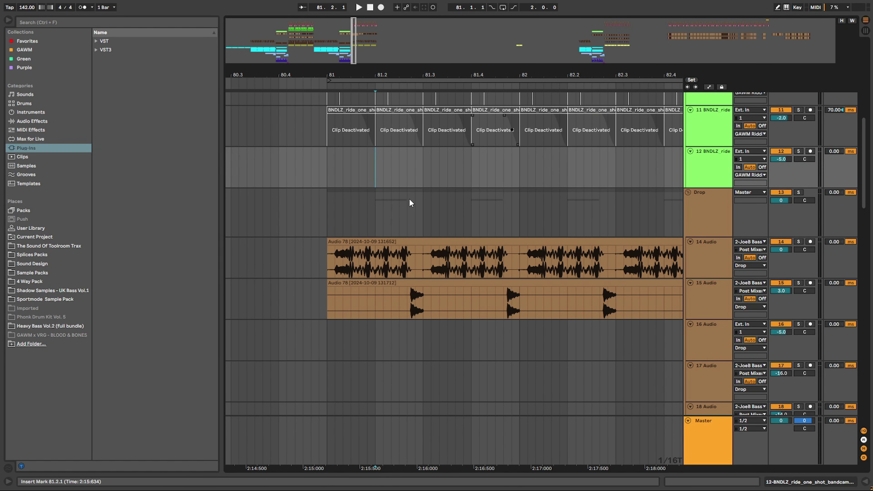
left_click(325, 303)
key("space")
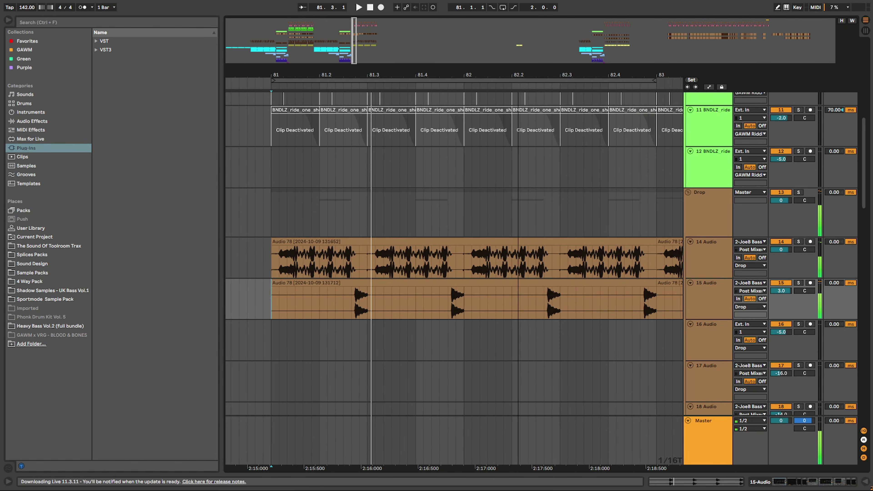
Move the bass clips between bars 81 and 85 down one track, onto tracks 15 and 16, and play them from bar 81
left_click_drag(518, 74, 406, 35)
left_click_drag(574, 307, 331, 300)
key("space")
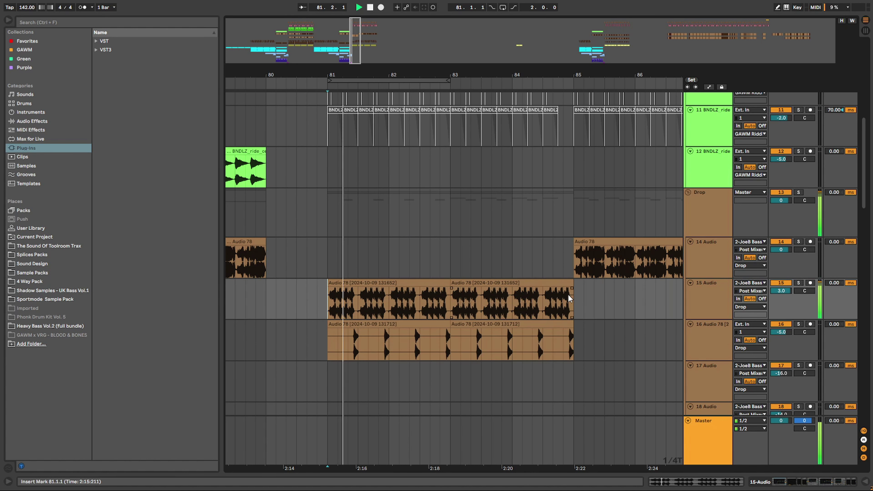
scroll(568, 294, "down", 1)
left_click(615, 302)
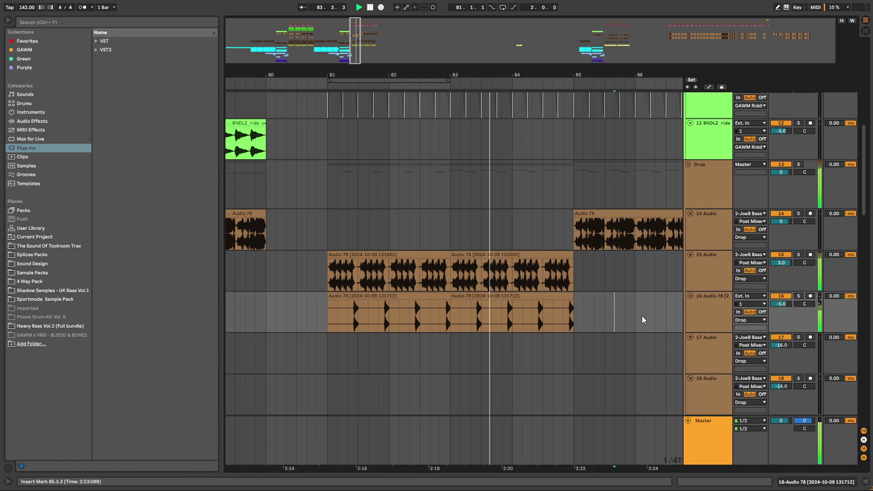
Try track 16's volume at 0 dB while auditioning from bar 81, and return it to -5 dB
double_click(781, 304)
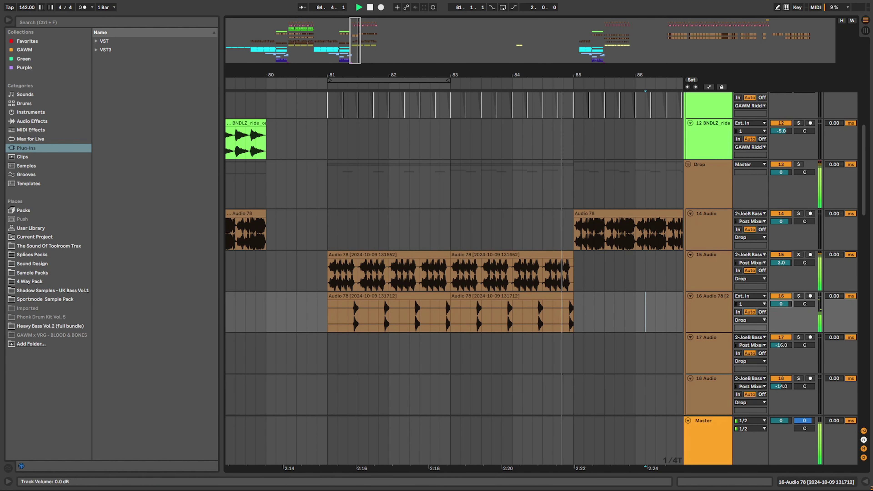
key("space")
key("space")
left_click(334, 318)
key("space")
key("space")
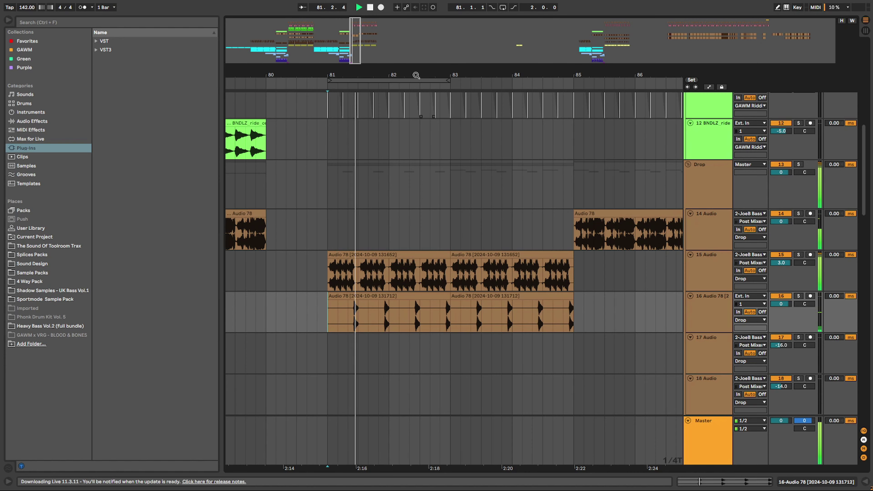
left_click_drag(414, 75, 425, 119)
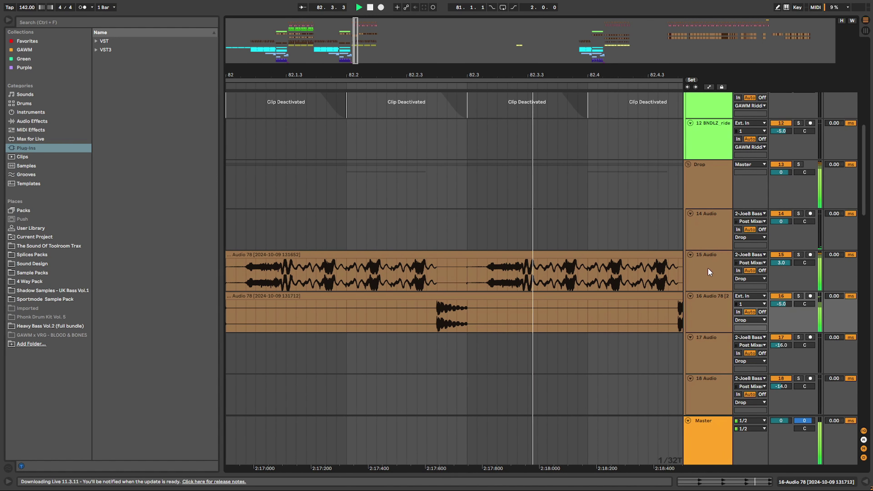
double_click(782, 304)
Move the sparse two-bar clip at 81.1.1 from track 16 to track 14 and audition it from bar 81
left_click_drag(453, 69, 560, 83)
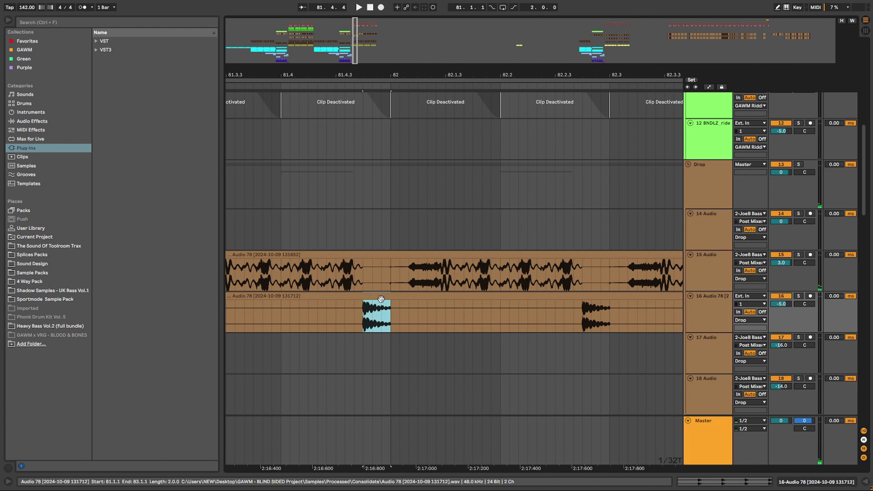
left_click_drag(386, 306, 391, 225)
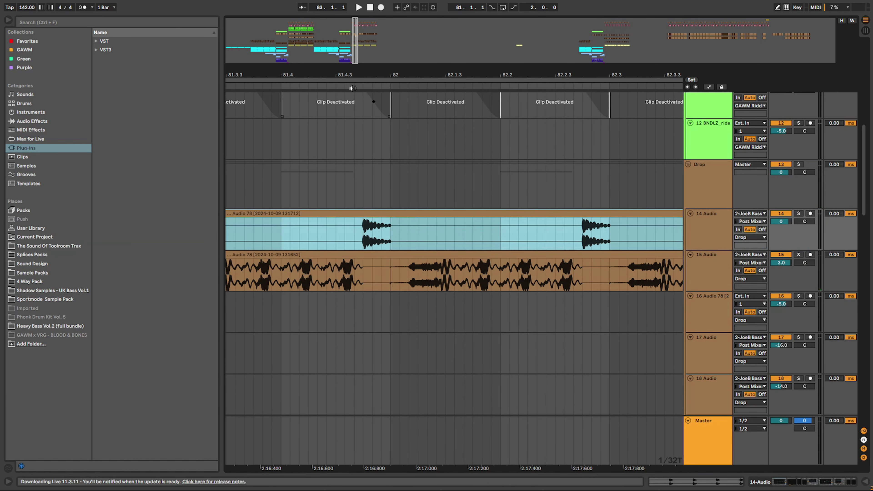
left_click_drag(349, 75, 346, 52)
left_click_drag(306, 75, 495, 73)
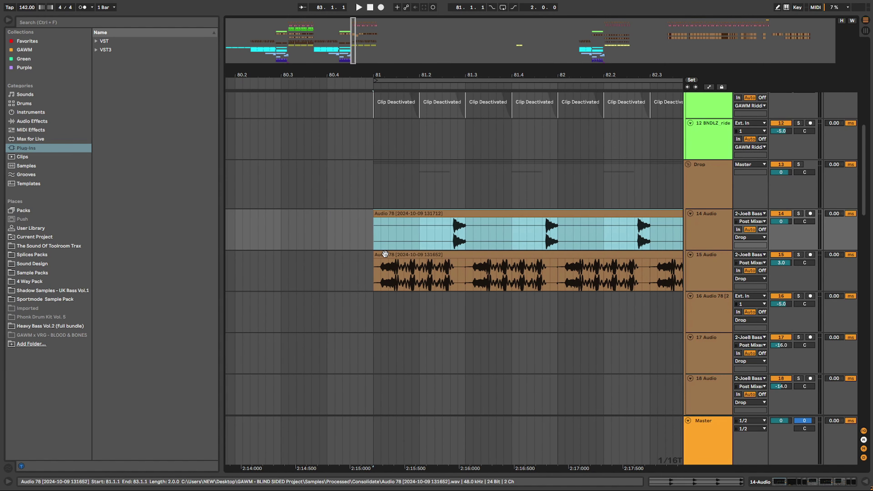
left_click_drag(382, 240, 376, 239)
key("space")
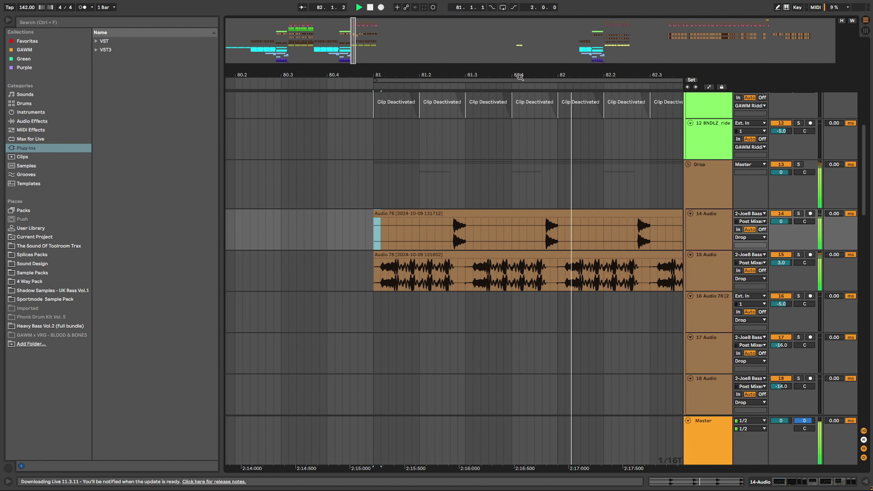
left_click_drag(547, 75, 396, 68)
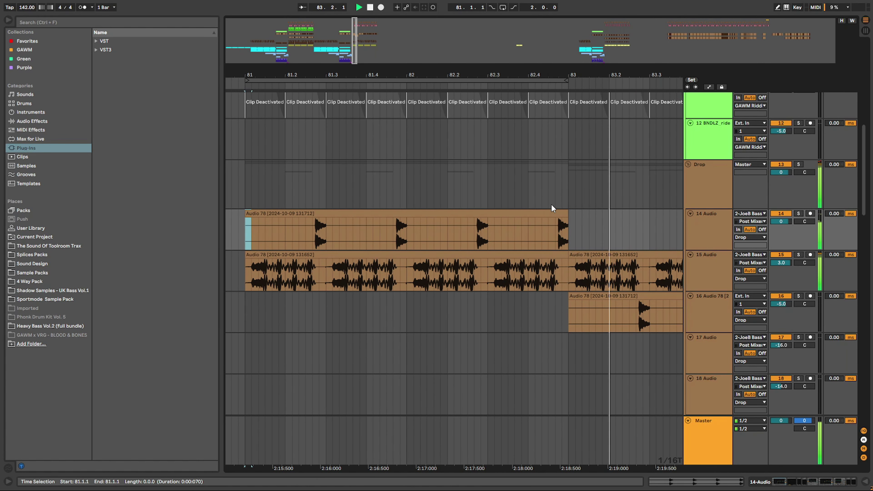
Duplicate the sparse track 14 clip to 83.1.1 and delete the leftover copy on track 16
left_click(538, 212)
key("ctrl+d")
left_click_drag(485, 69, 538, 52)
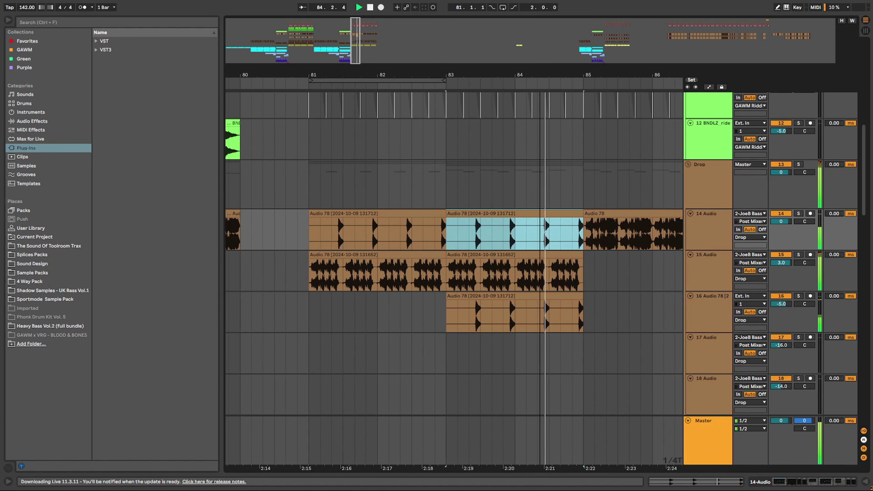
scroll(515, 299, "down", 1)
left_click(489, 269)
key("Delete")
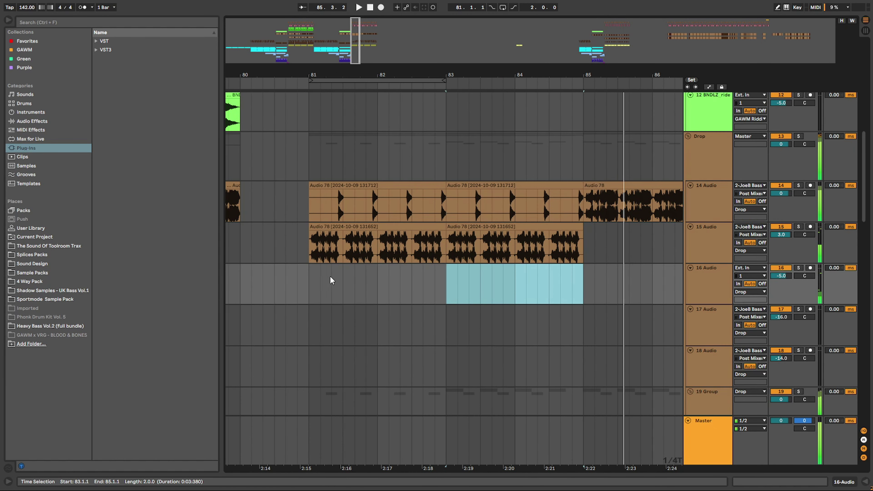
Loop the arrangement from 81.1.1 to 85.1.1 and deactivate the ACEAURA chant clips on track 20 between bars 83 and 85
left_click_drag(308, 283, 596, 278)
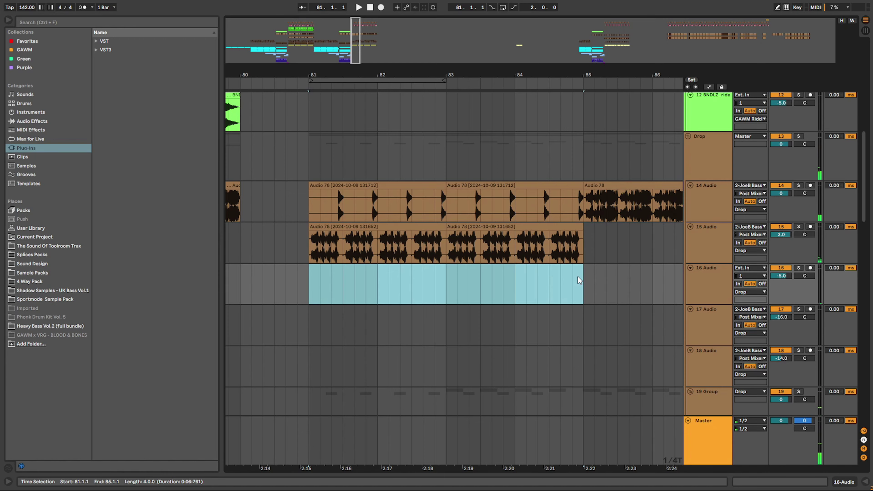
key("ctrl+l")
scroll(446, 254, "down", 8)
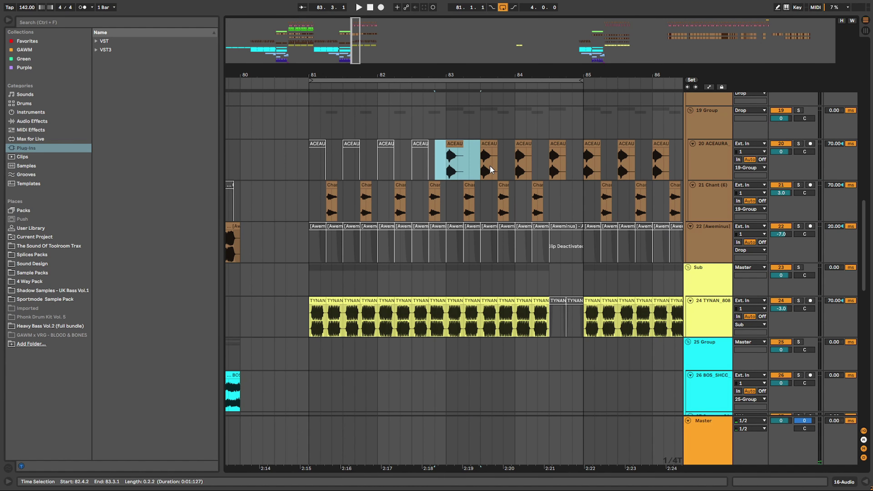
left_click_drag(490, 169, 568, 161)
key("0")
left_click(561, 160)
Split the first TYNAN 808 sub clip at 81.1.2 and duplicate its short first slice twice to fill the beat
scroll(559, 161, "down", 4)
left_click_drag(316, 73, 378, 74)
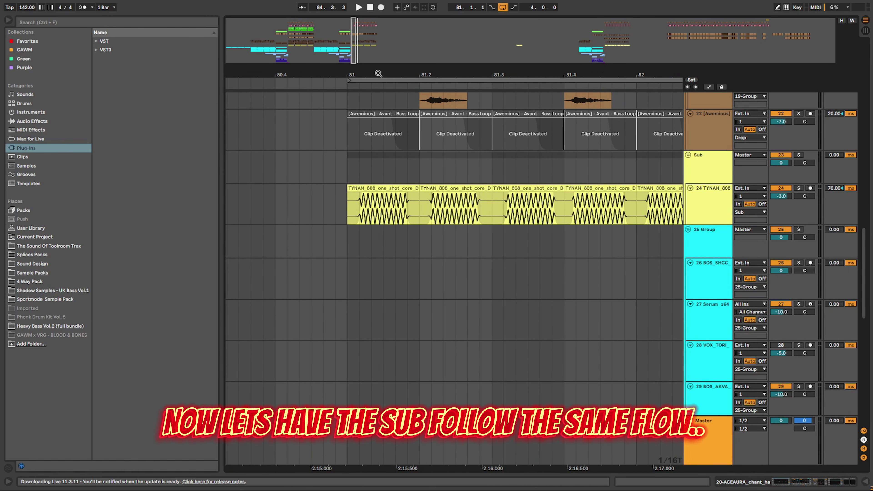
left_click(375, 208)
key("ctrl+e")
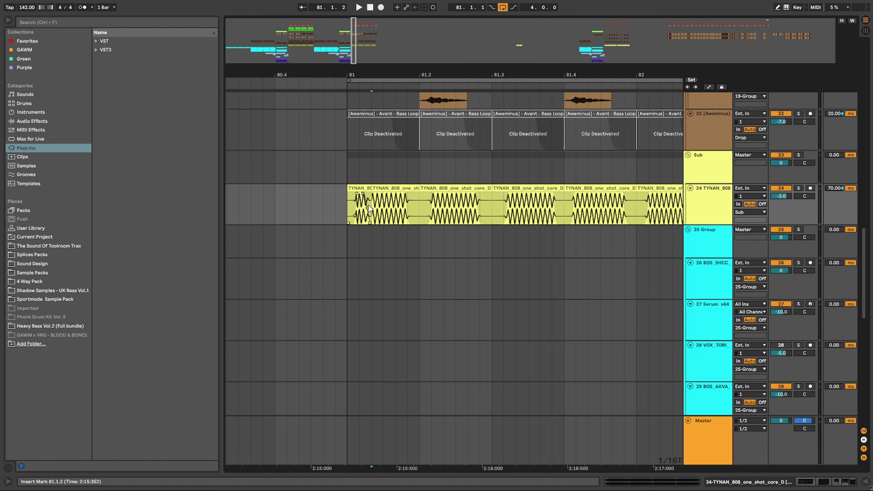
left_click(359, 188)
key("ctrl+d")
key("ctrl+d")
left_click_drag(351, 205, 484, 205)
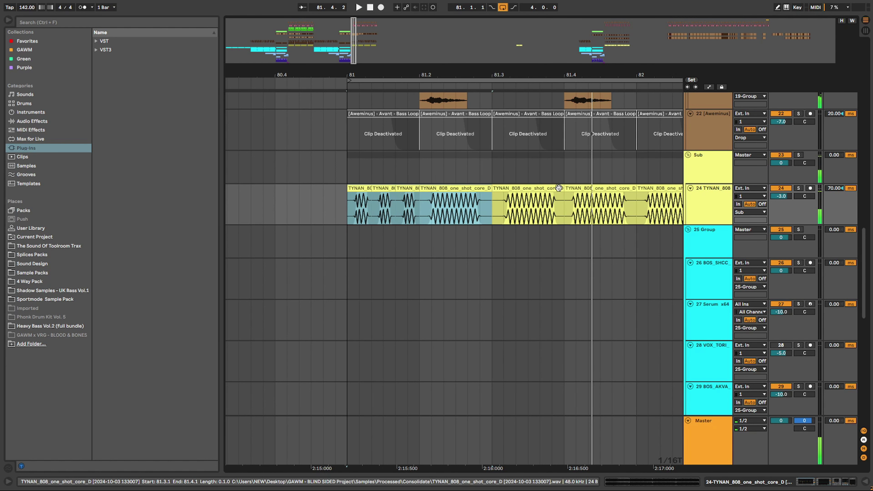
Shorten the sub clip at 81.3.1 to a third of a beat, duplicate it twice, and audition from bar 81
left_click_drag(563, 188, 515, 188)
left_click(503, 188)
key("ctrl+d")
key("ctrl+d")
left_click(359, 188)
key("space")
left_click_drag(556, 71, 345, 71)
key("space")
Shorten the sub clips at 82.1.1 and 82.3.1 to a third of a beat and duplicate each twice
left_click_drag(498, 188, 448, 188)
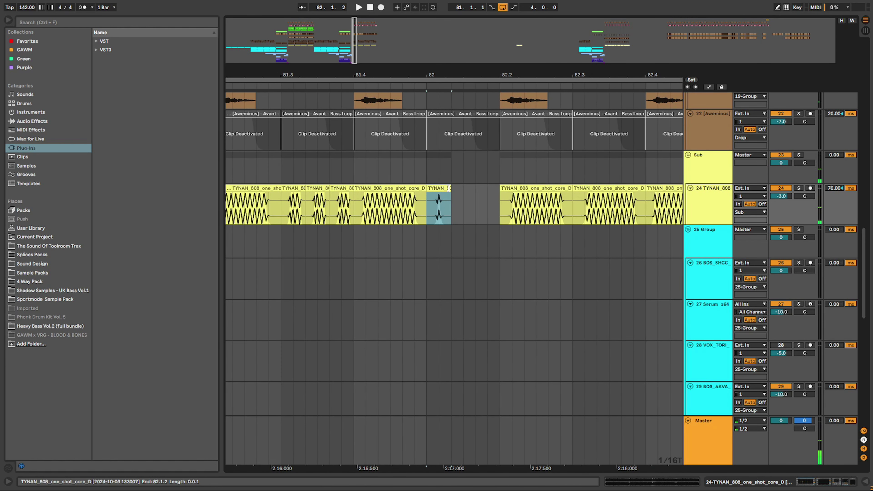
key("ctrl+d")
key("ctrl+d")
left_click_drag(645, 188, 598, 188)
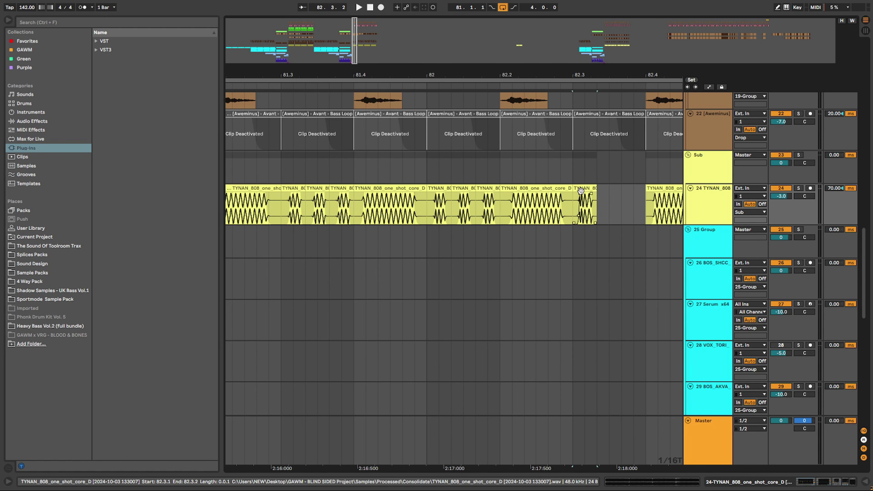
key("ctrl+d")
key("ctrl+d")
Duplicate the two-bar sub pattern on track 24 from bar 81 to 83.1.1
left_click_drag(516, 73, 468, 27)
left_click_drag(520, 207, 366, 206)
key("ctrl+d")
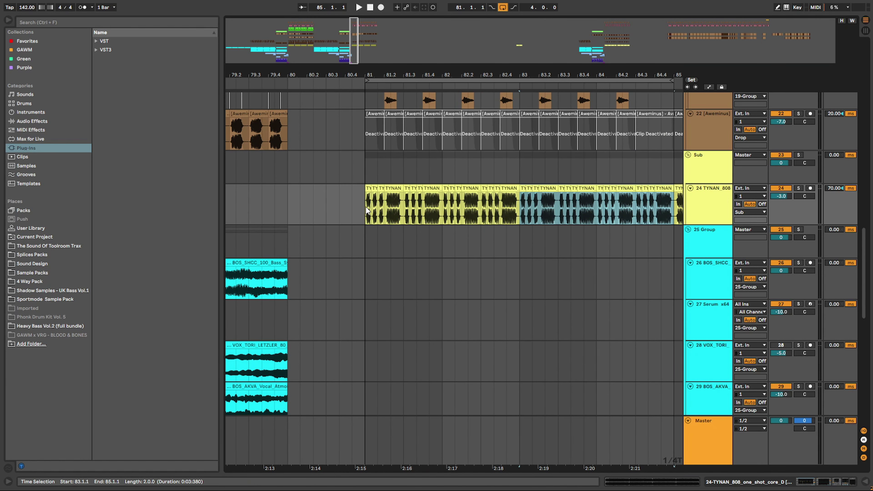
Audition the sub pattern on track 24 from bar 81
left_click(366, 207)
key("space")
scroll(472, 239, "up", 2)
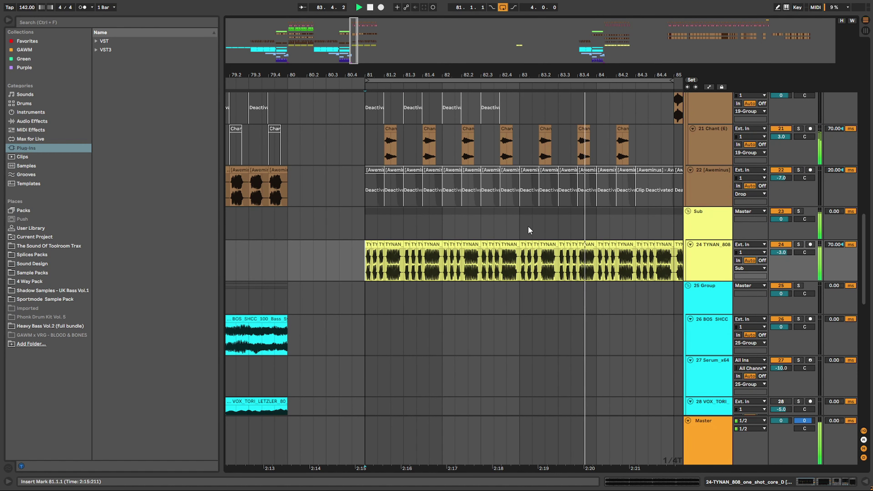
left_click_drag(604, 75, 463, 71)
key("space")
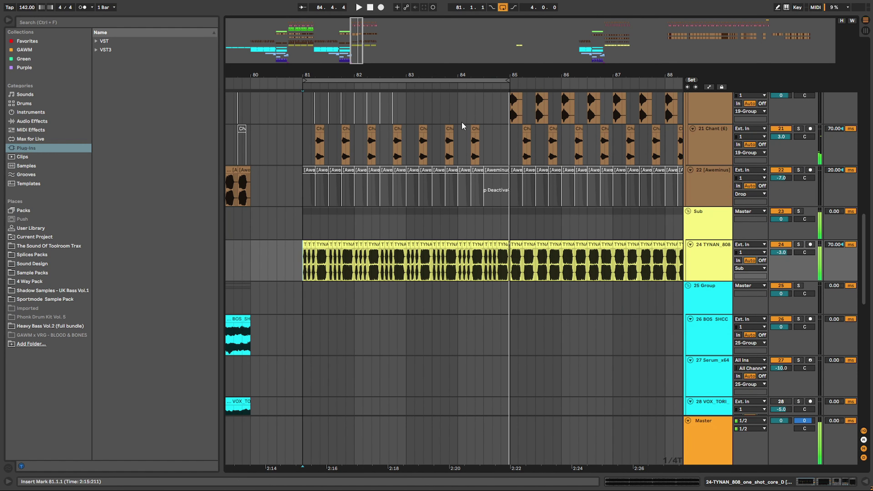
Replace the old track 14 bass after bar 85 and fill tracks 14 and 15 up to bar 97 with copies of the bars 81–85 clips
scroll(471, 239, "up", 2)
scroll(467, 237, "down", 8)
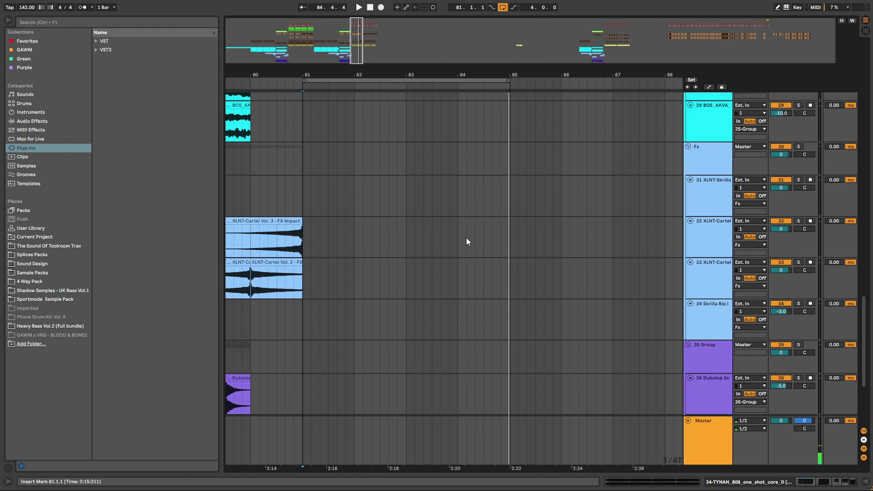
scroll(466, 238, "up", 12)
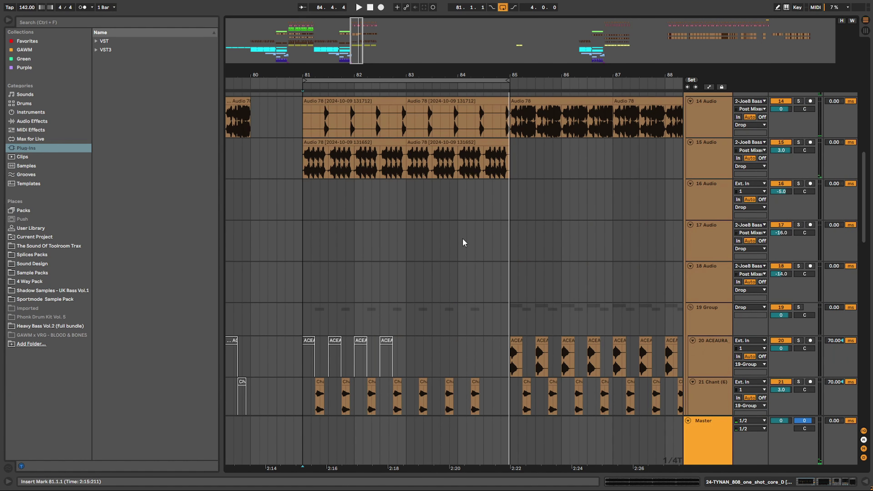
left_click_drag(487, 71, 378, 39)
left_click_drag(604, 169, 314, 181)
key("Delete")
key("ctrl+d")
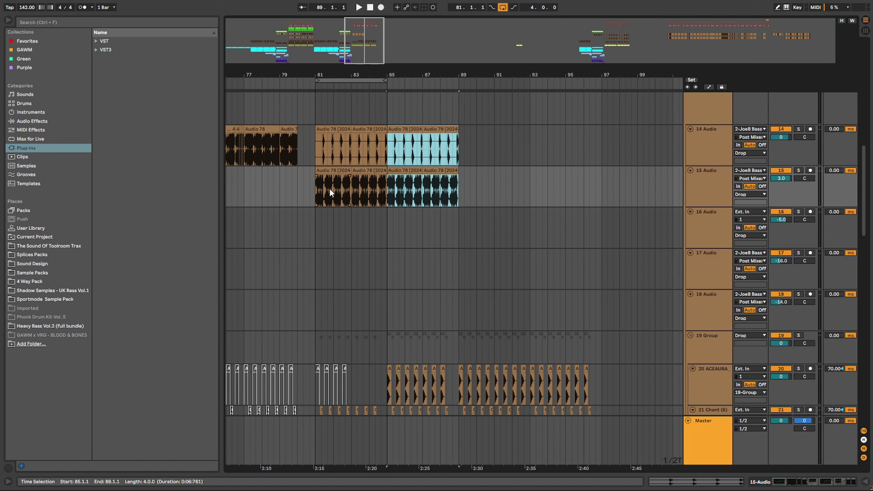
left_click(316, 158, "shift")
key("ctrl+d")
Transpose the track 14 bass clips from bar 89 to 97 by -12 semitones
left_click(492, 130)
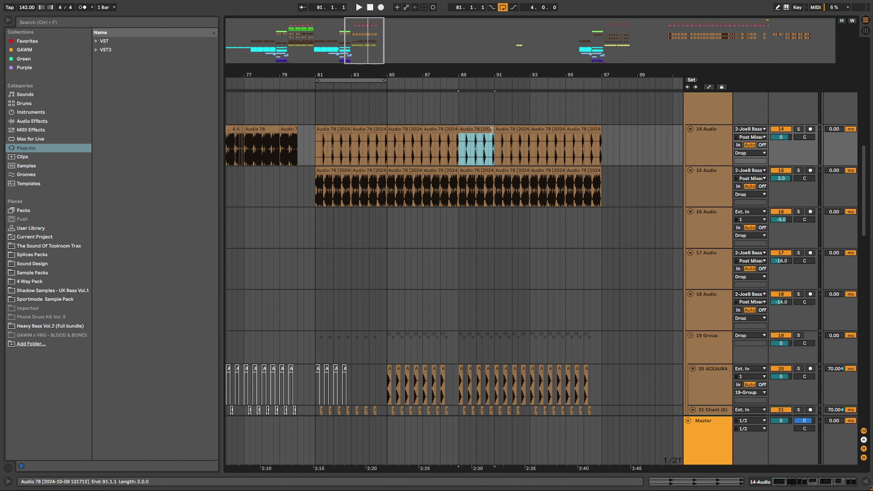
double_click(591, 128, "shift")
left_click(149, 446)
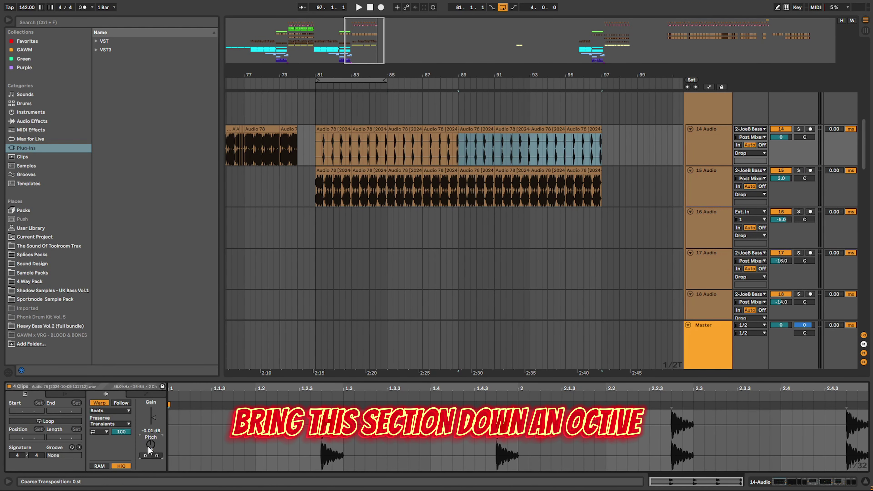
type("-12")
key("Return")
Transpose the track 15 bass clips from bar 89 to 97 by -12 semitones and close the clip view
scroll(471, 152, "down", 1)
left_click(471, 151)
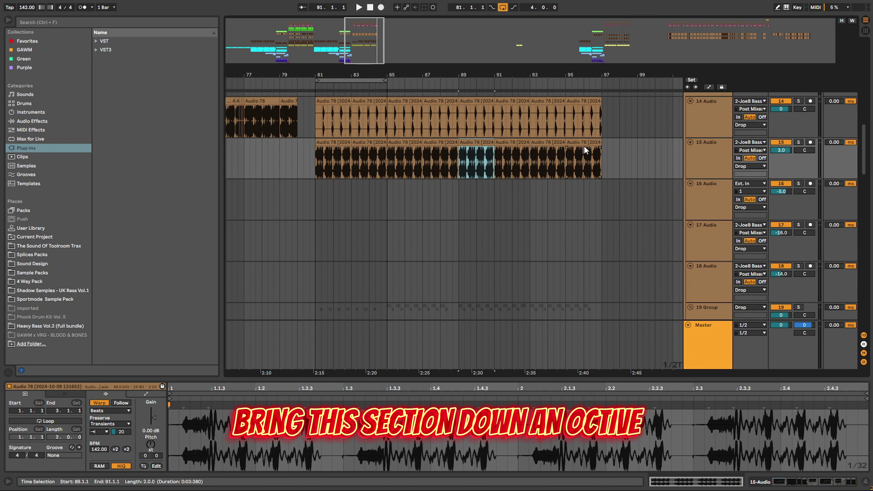
left_click(591, 145, "shift")
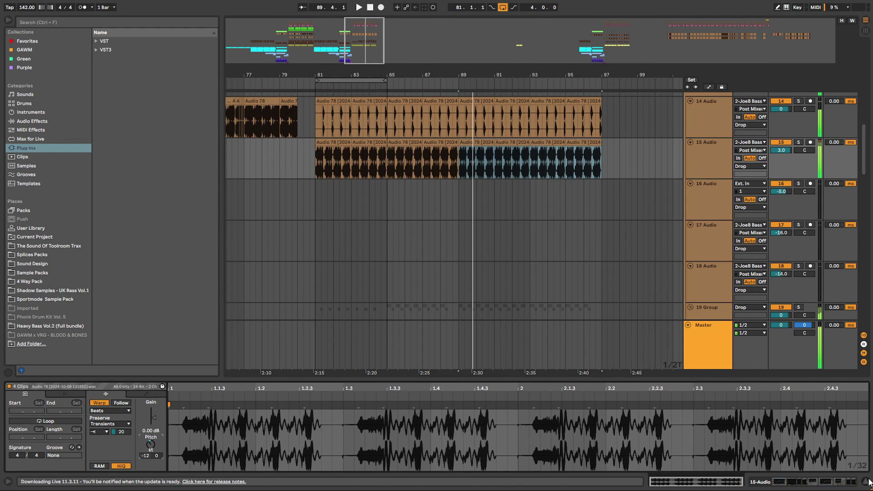
left_click(869, 482)
Delete the ACEAURA clips on track 20 from bar 85 to the end of the drop
scroll(521, 213, "down", 4)
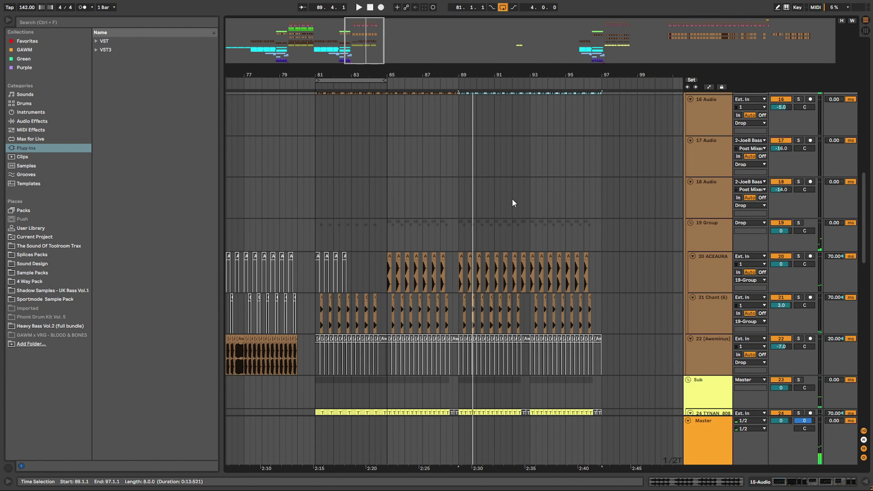
left_click(513, 200)
scroll(489, 238, "up", 3)
scroll(457, 275, "down", 2)
left_click_drag(398, 312, 625, 302)
Solo track 14 and set its clips from bar 89 to 97 to transient looping off with a transient envelope of 59
scroll(512, 292, "up", 5)
left_click(462, 262)
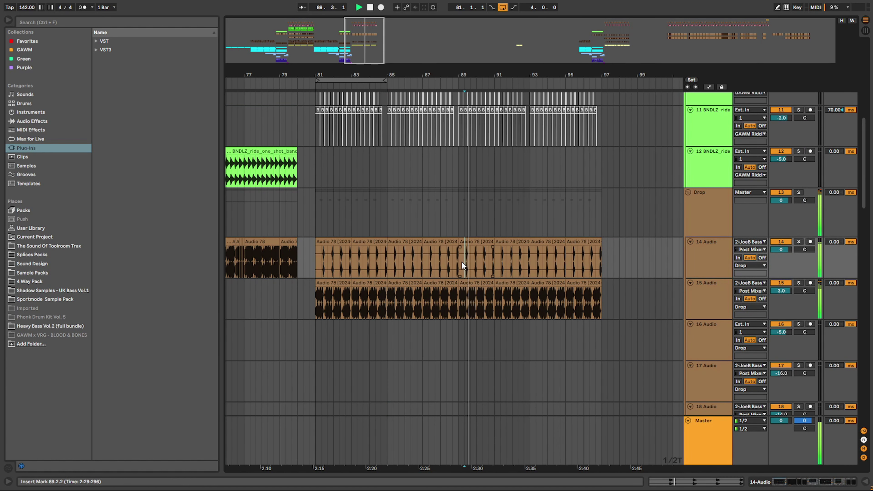
key("s")
key("space")
left_click(466, 242)
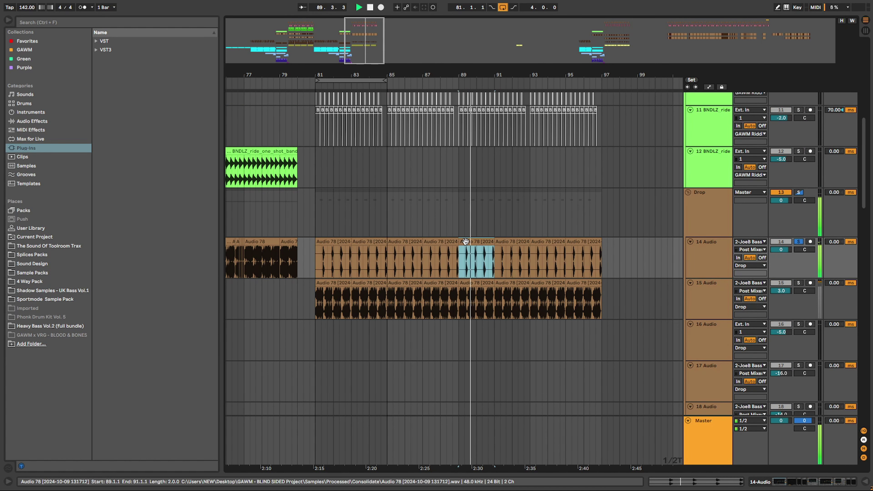
left_click(594, 239, "shift")
scroll(551, 232, "down", 3)
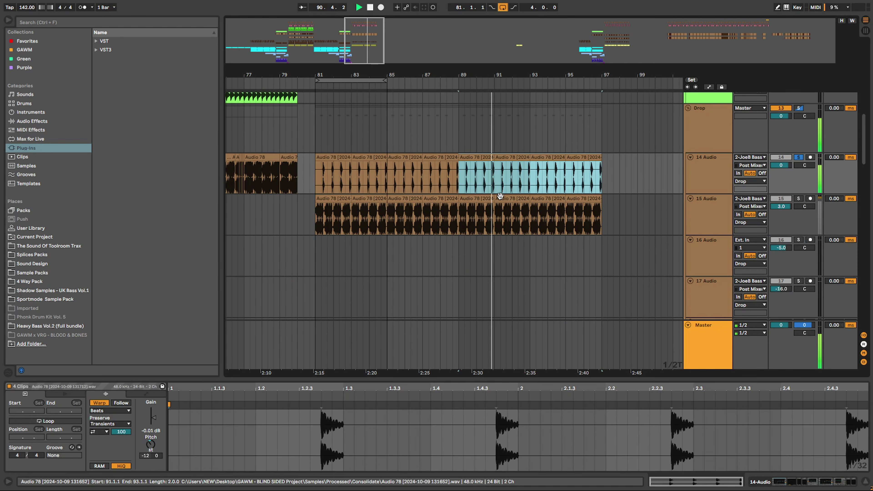
left_click_drag(476, 75, 476, 110)
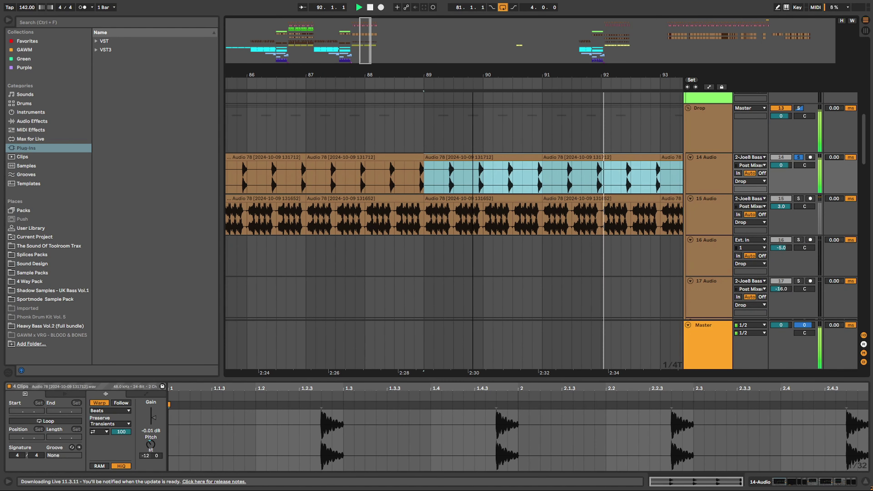
left_click(98, 433)
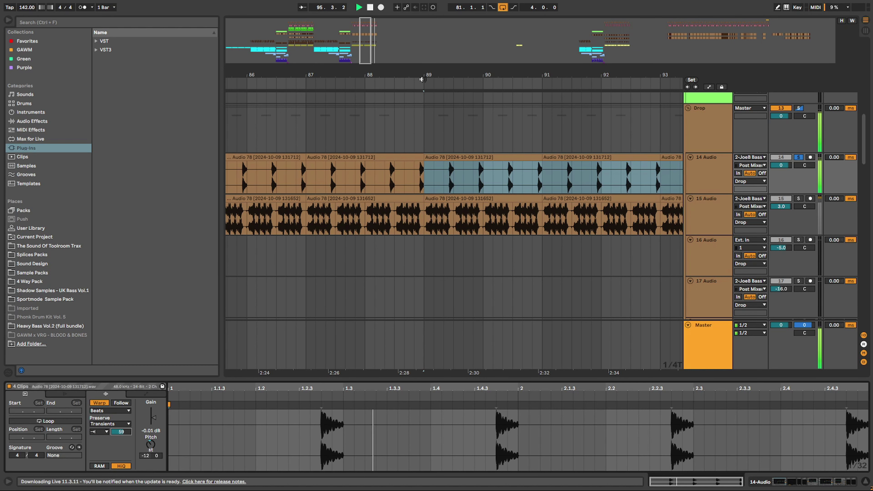
Take track 14 out of solo and audition the full drop from bar 90 and from bar 81
left_click_drag(424, 75, 439, 28)
left_click(715, 166)
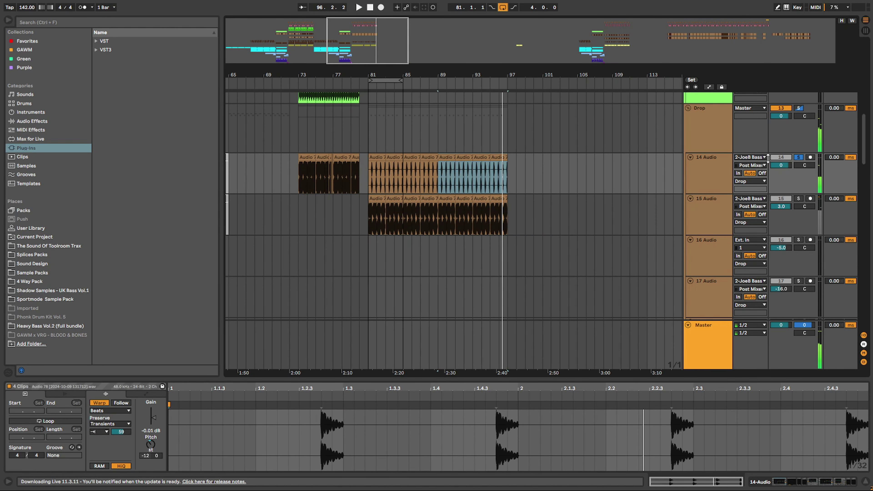
left_click(800, 158)
left_click(443, 174)
key("space")
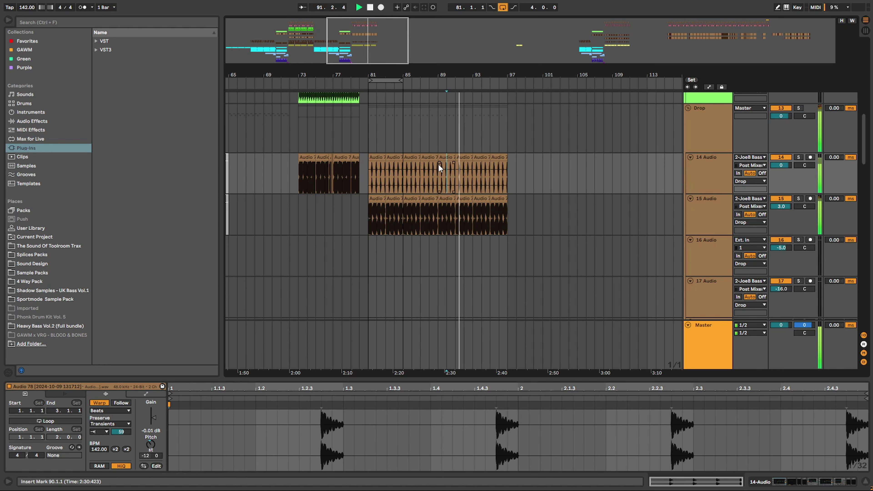
left_click(370, 180)
key("space")
key("space")
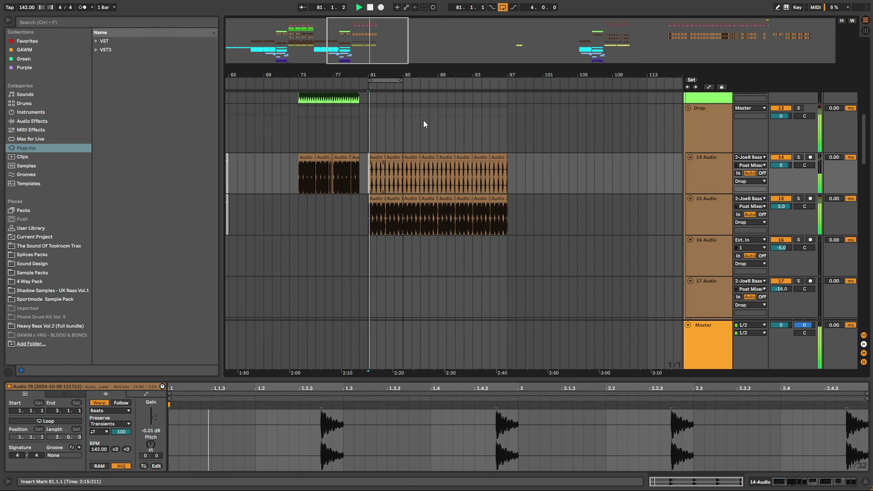
Duplicate the two-bar track 14 clip at bar 83 four times up to bar 93, and turn off the arrangement loop
left_click_drag(384, 74, 335, 125)
left_click(458, 157)
key("ctrl+d")
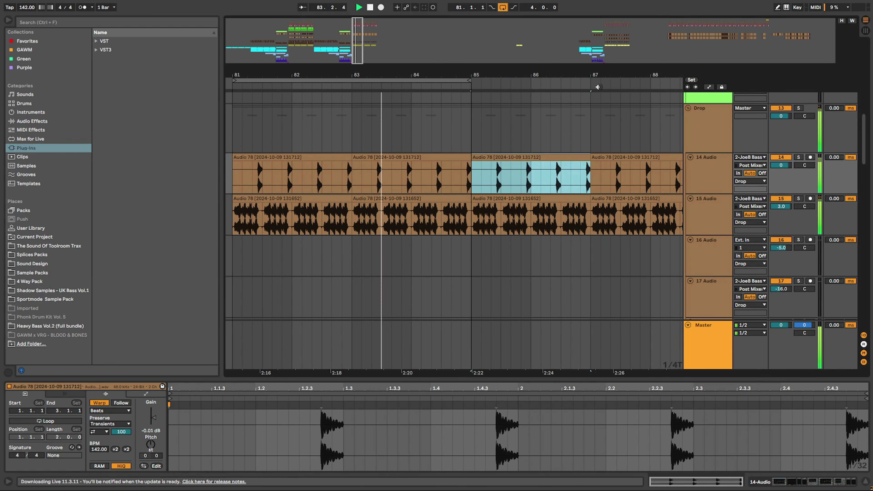
left_click_drag(577, 75, 488, 40)
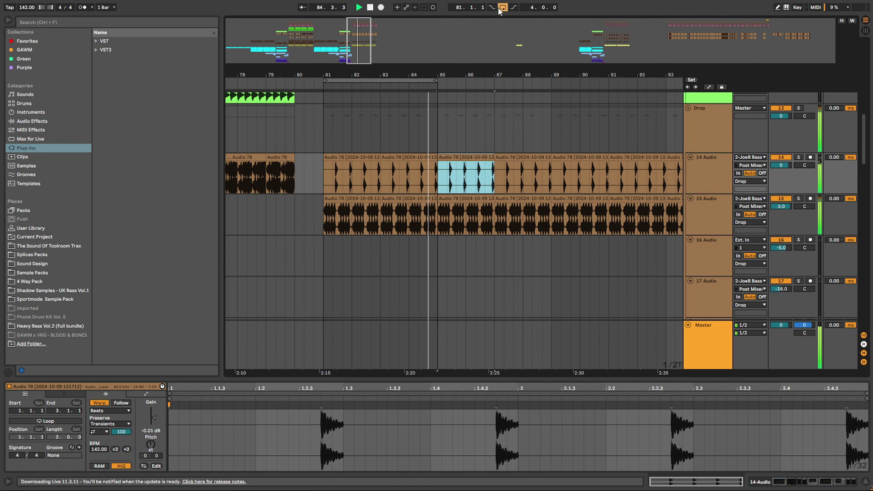
key("ctrl+d")
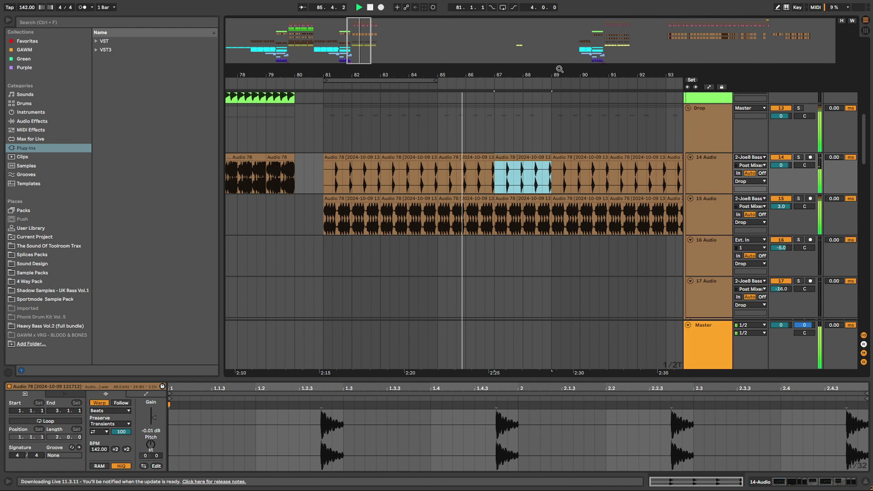
left_click_drag(559, 69, 398, 51)
key("ctrl+d")
key("ctrl+d")
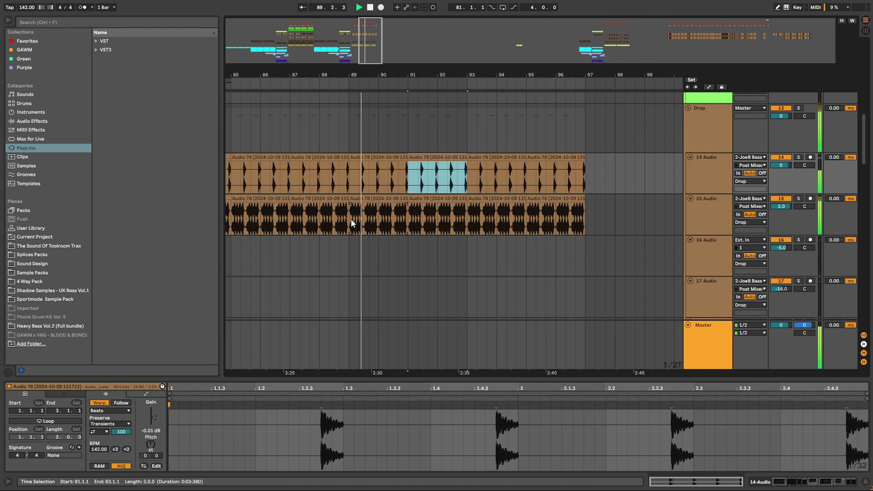
Delete the track 15 bass from 88.2.2 to bar 89, and duplicate the track 14 clips of bars 89–93 up to bar 97
left_click_drag(351, 219, 338, 216)
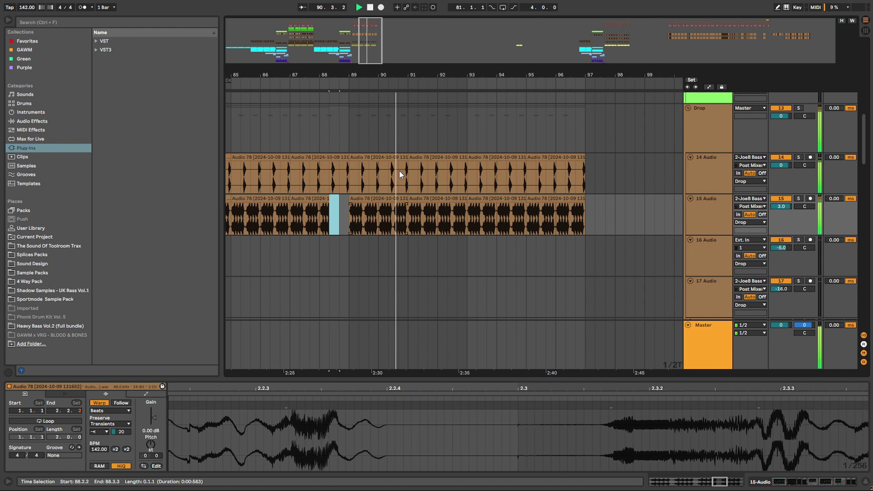
key("Delete")
left_click(384, 157)
left_click(533, 157, "shift")
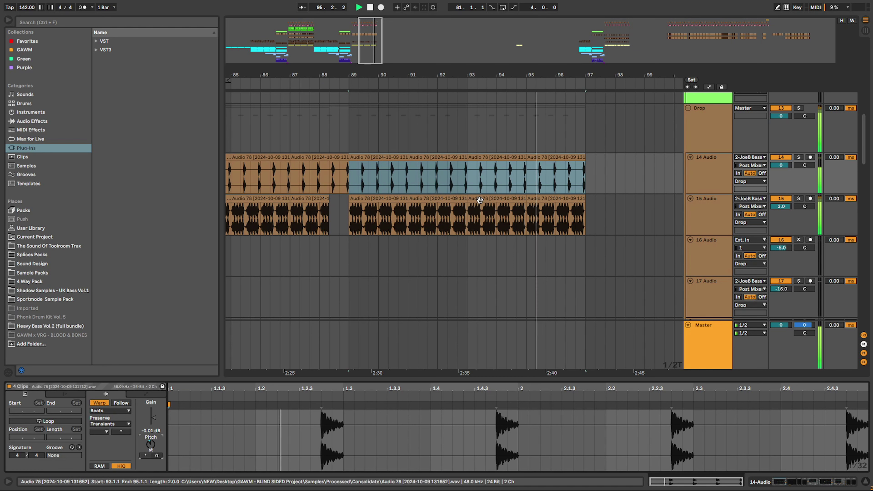
left_click_drag(467, 161, 389, 154)
left_click(389, 157, "shift")
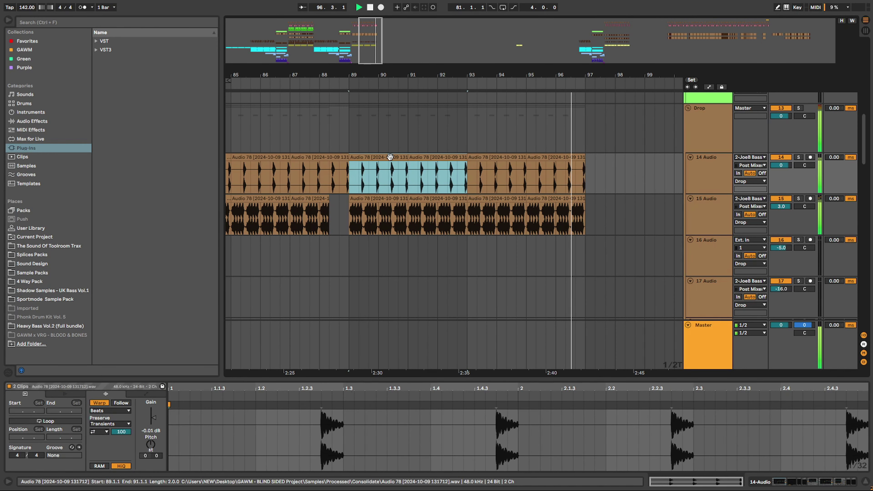
key("ctrl+d")
key("space")
Reactivate the BNDLZ drum loop clips on track 9 from bar 81 to 98 and audition them from bar 81
left_click_drag(520, 70, 492, 36)
scroll(446, 192, "down", 2)
scroll(446, 192, "down", 5)
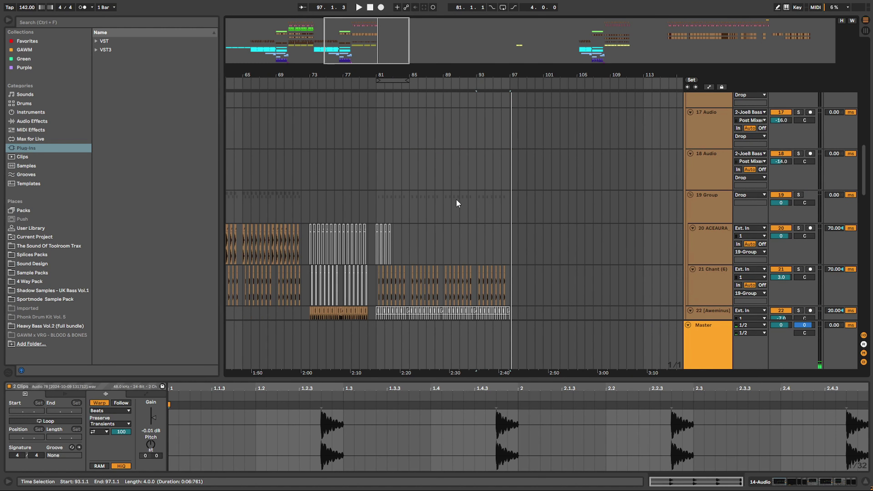
scroll(435, 182, "up", 12)
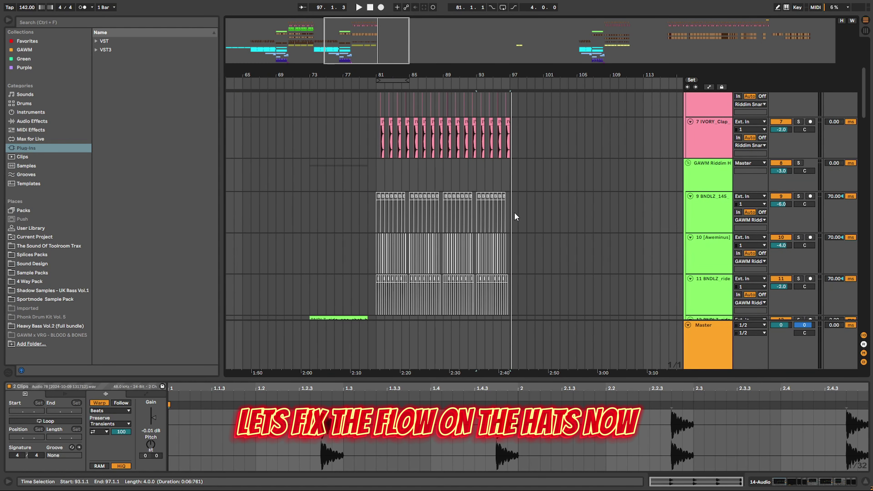
left_click_drag(514, 216, 377, 211)
key("space")
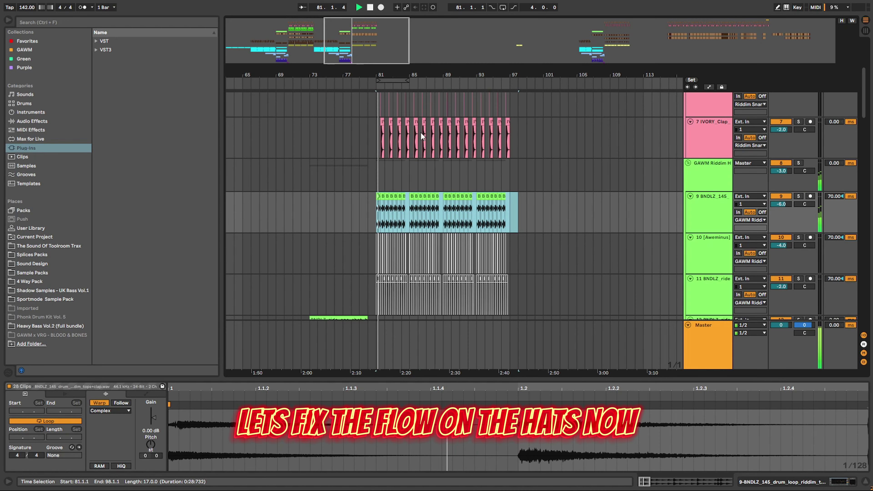
left_click_drag(409, 72, 409, 73)
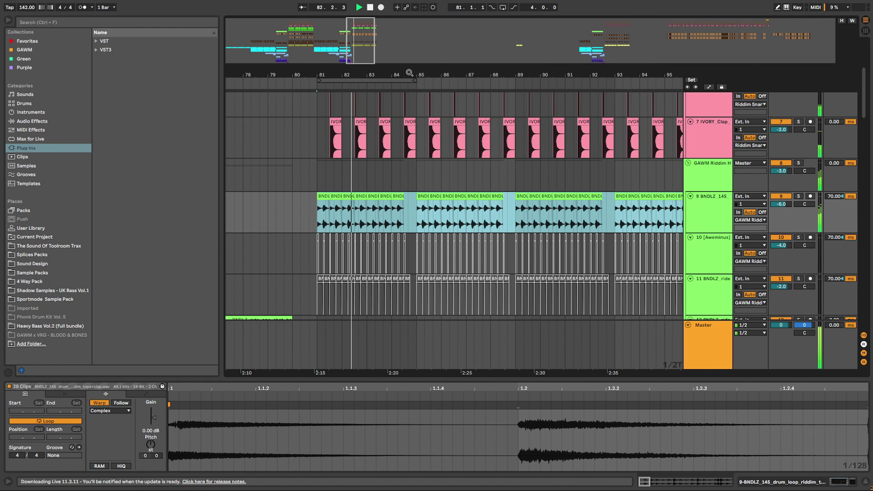
scroll(524, 166, "down", 3)
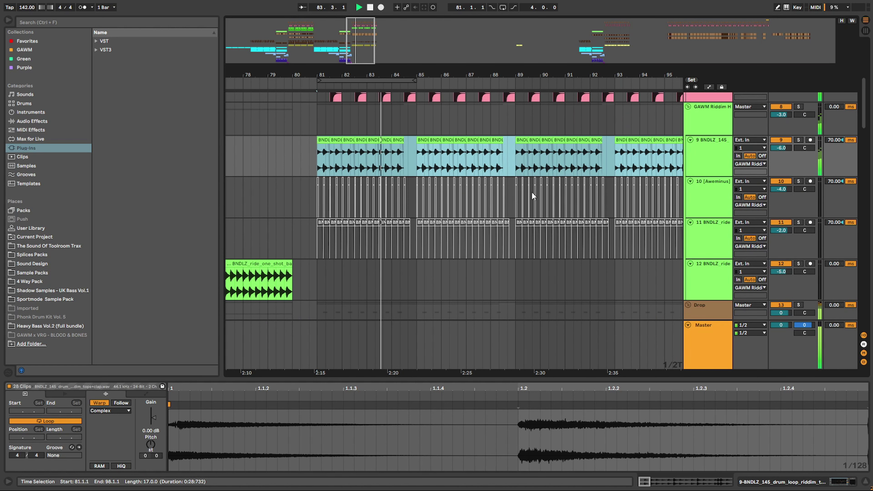
left_click_drag(532, 70, 484, 57)
Reactivate the closed hat clips on track 10 from bar 81 to 97 and audition the track in solo
left_click(624, 197)
key("space")
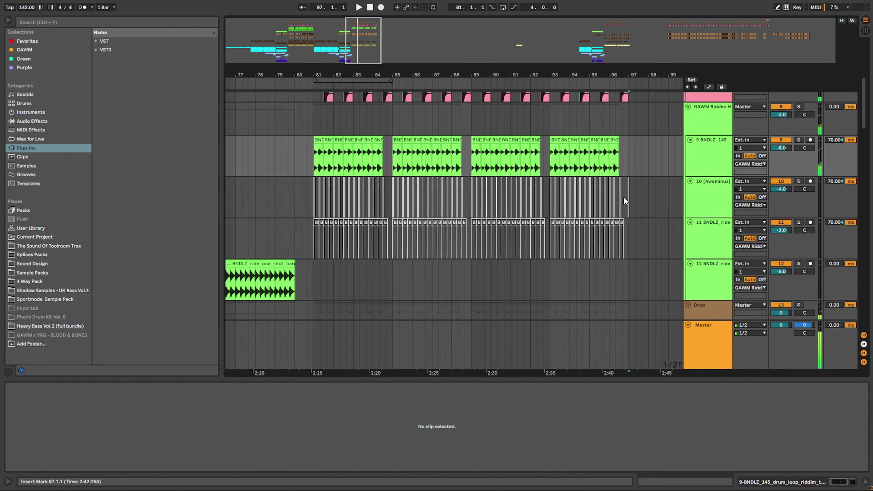
left_click_drag(623, 196, 311, 198)
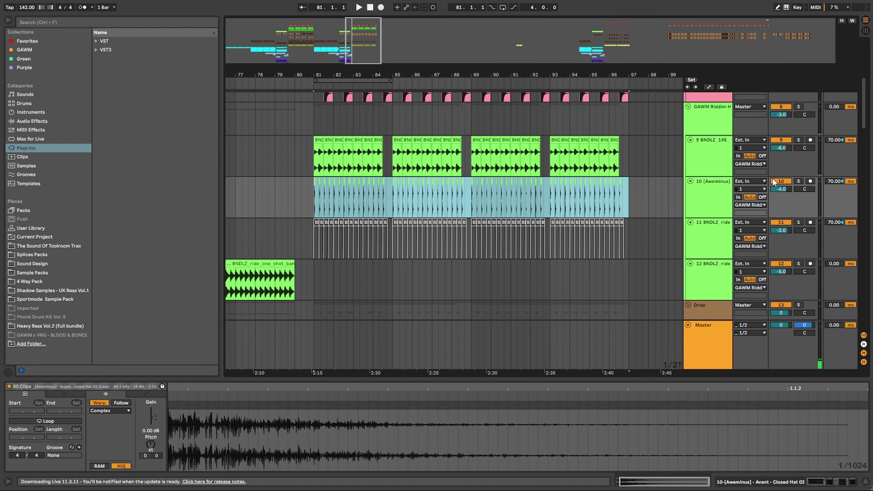
left_click(798, 182)
key("space")
Delete all closed hat clips on track 10 from bar 81 to 97 except the first hit at 81.1.1
left_click_drag(320, 74, 319, 86)
left_click_drag(312, 197, 480, 197)
key("Delete")
left_click(576, 194)
key("Delete")
left_click_drag(412, 197, 667, 196)
key("Delete")
left_click_drag(641, 75, 504, 71)
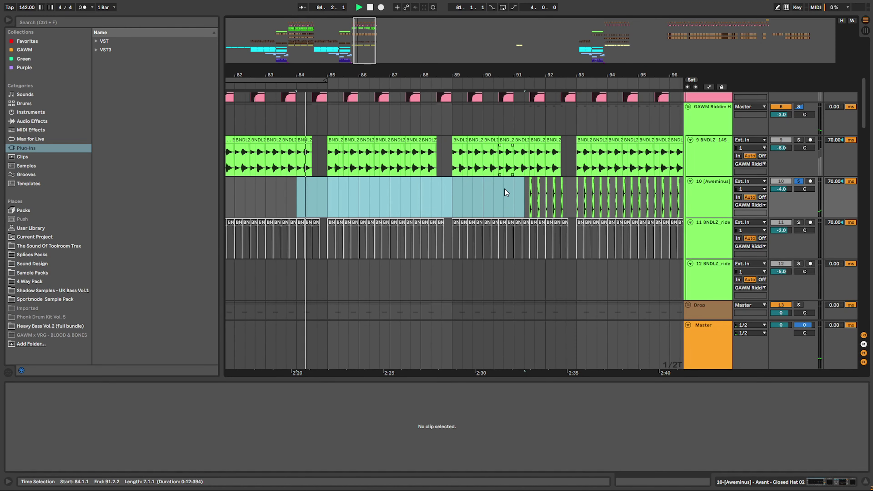
left_click_drag(523, 194, 615, 195)
key("Delete")
key("space")
Loop bars 81 to 83 around the remaining closed hat on track 10 and play the loop
left_click_drag(316, 75, 554, 92)
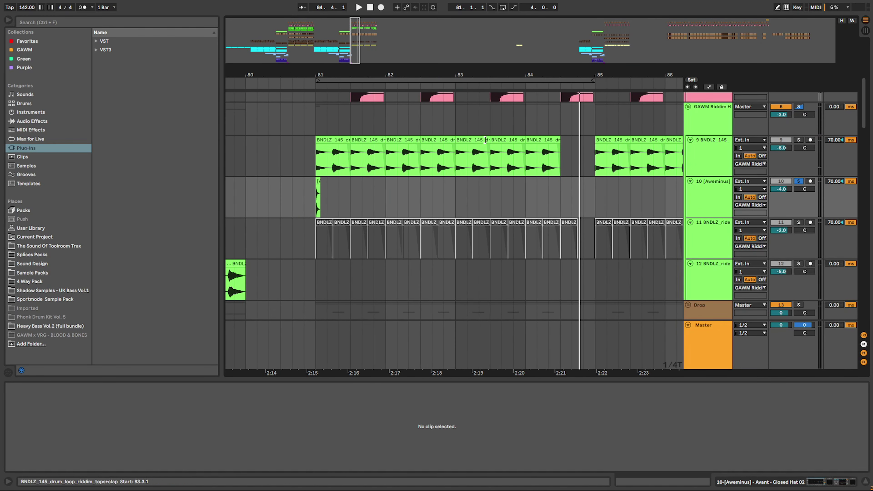
left_click_drag(316, 207, 454, 202)
key("ctrl+l")
key("space")
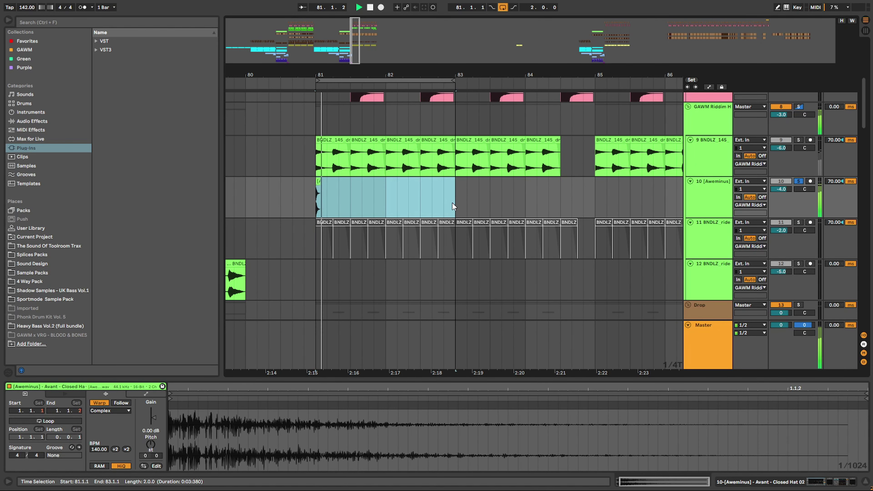
Take the closed hat track 10 out of solo and stop playback
left_click(799, 181)
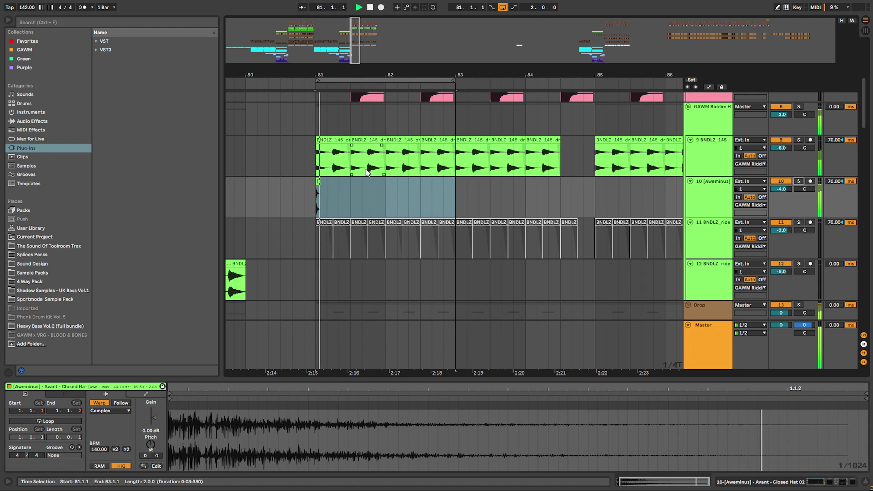
left_click_drag(322, 77, 323, 103)
key("space")
left_click(322, 162)
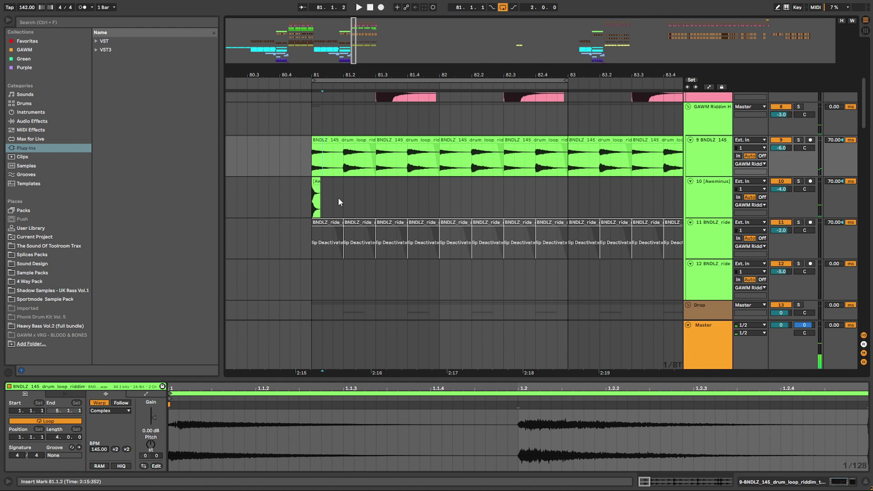
Duplicate the closed hat at 81.1.1 on track 10 into a row of consecutive hits up to 81.4 and play from bar 81
left_click(325, 195)
key("ctrl+d")
key("ctrl+d")
key("ctrl+d")
key("ctrl+d")
key("ctrl+d")
key("ctrl+d")
key("ctrl+d")
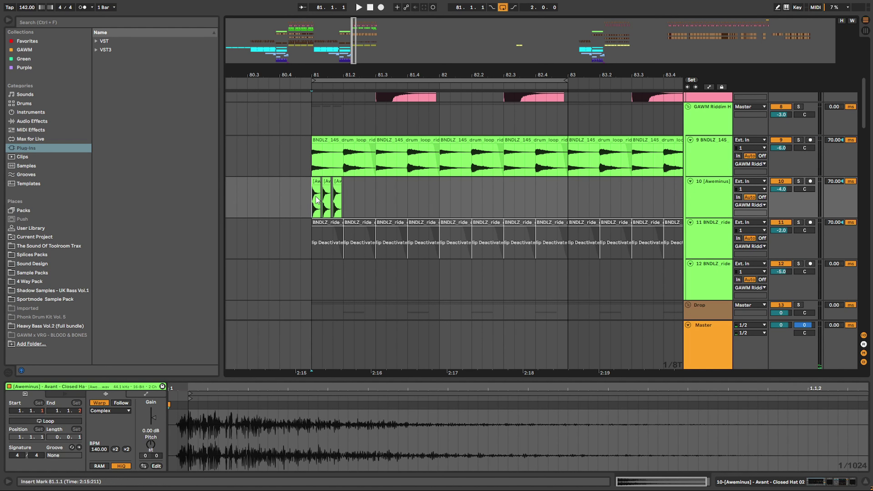
left_click(307, 203)
key("space")
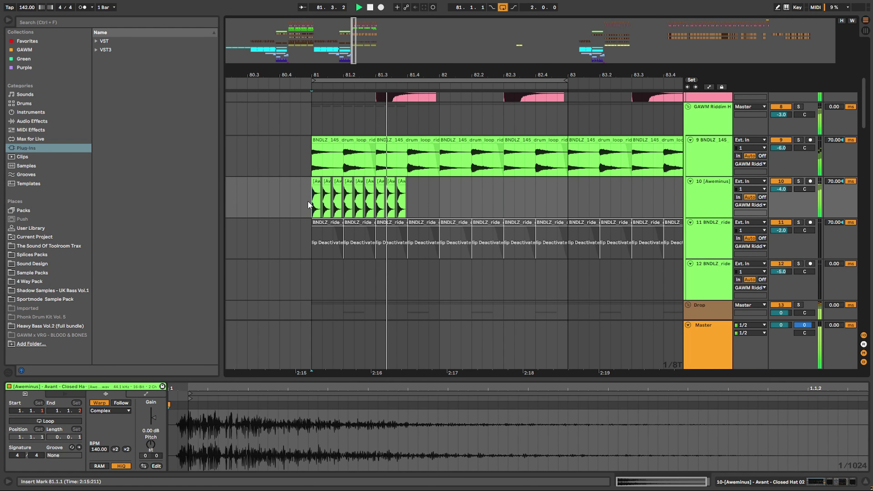
Thin the closed hats on track 10 to a five-hit group, repeat it every half bar up to bar 83, and play it
key("space")
left_click(370, 201)
key("Delete")
left_click_drag(384, 201, 308, 194)
key("ctrl+d")
key("ctrl+d")
key("ctrl+d")
left_click(308, 193)
key("space")
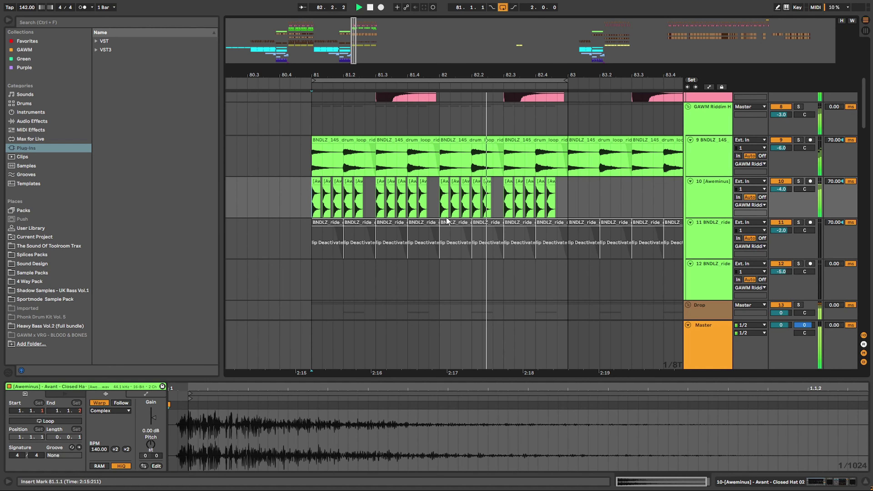
Duplicate the two-bar closed hat pattern from bars 81 to 83 on track 10 until it reaches bar 97
left_click_drag(569, 198, 309, 196)
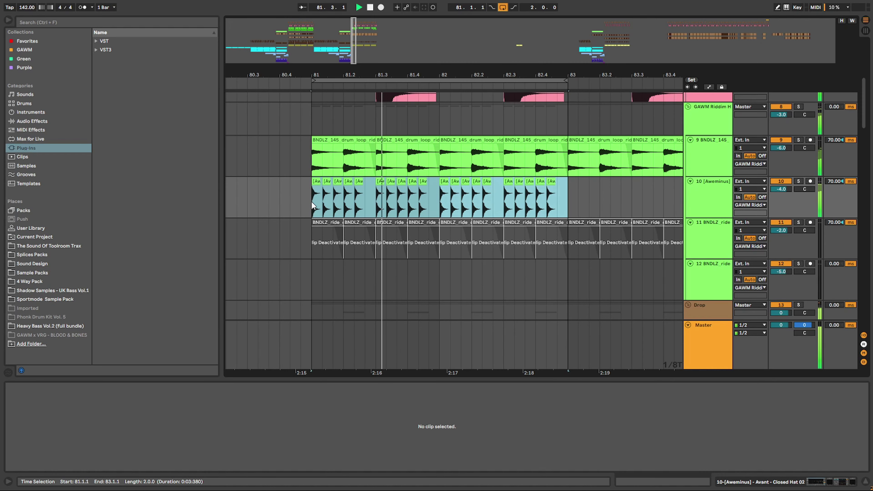
key("ctrl+d")
left_click_drag(388, 77, 409, 38)
key("ctrl+d")
key("ctrl+d")
key("ctrl+d")
key("ctrl+d")
key("ctrl+d")
key("ctrl+d")
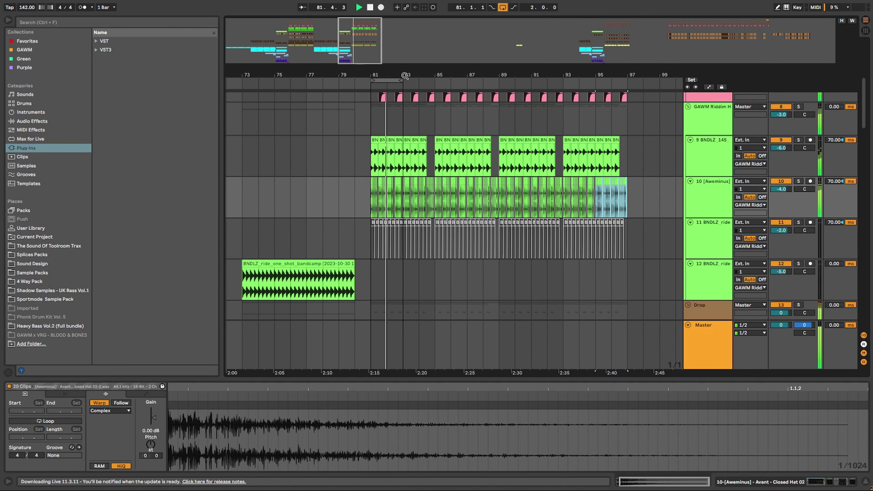
Reactivate the first ride clip on track 11 at bar 81 and extend it to about 81.2.4
left_click_drag(381, 76, 381, 113)
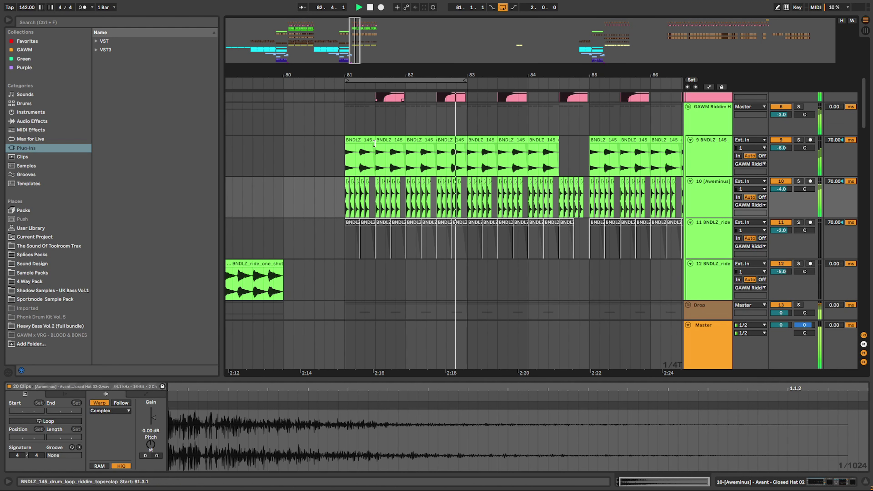
left_click(354, 220)
key("space")
left_click_drag(359, 221, 375, 227)
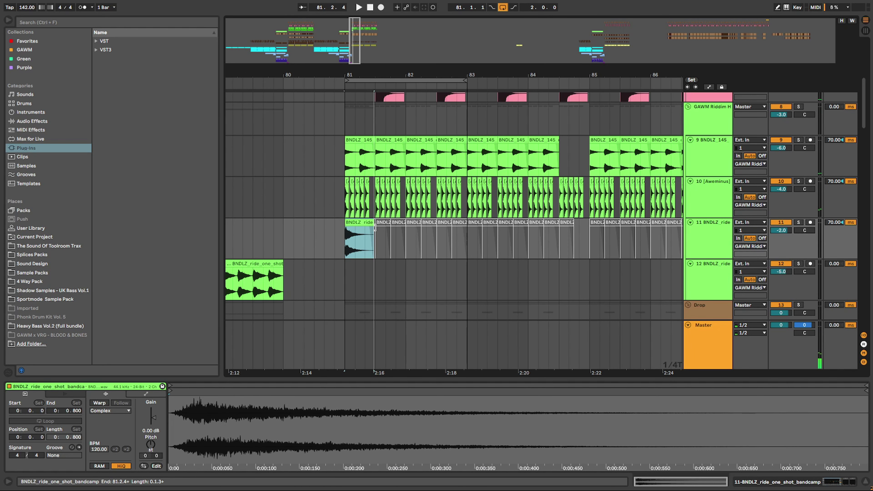
Duplicate the extended ride clip on track 11 and place the copy on the grid at 81.3.1
key("ctrl+d")
key("ctrl+d")
key("z")
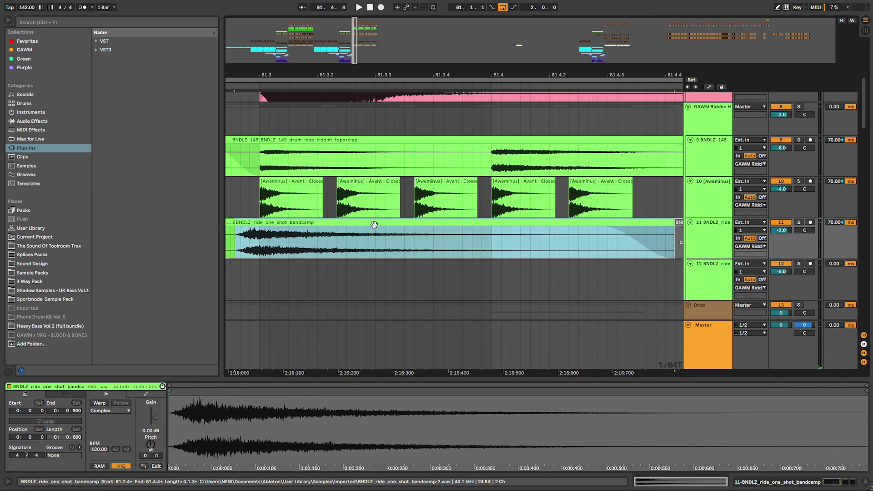
left_click_drag(338, 76, 404, 38)
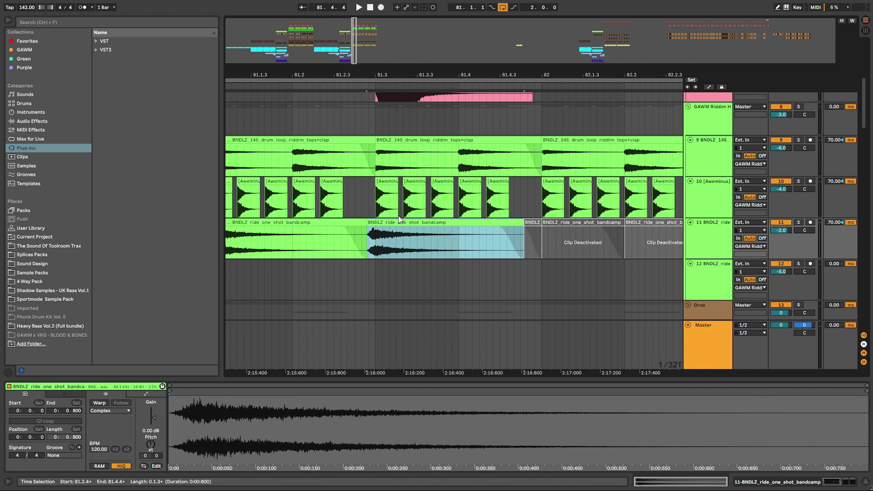
key("Delete")
left_click(359, 221)
key("ctrl+d")
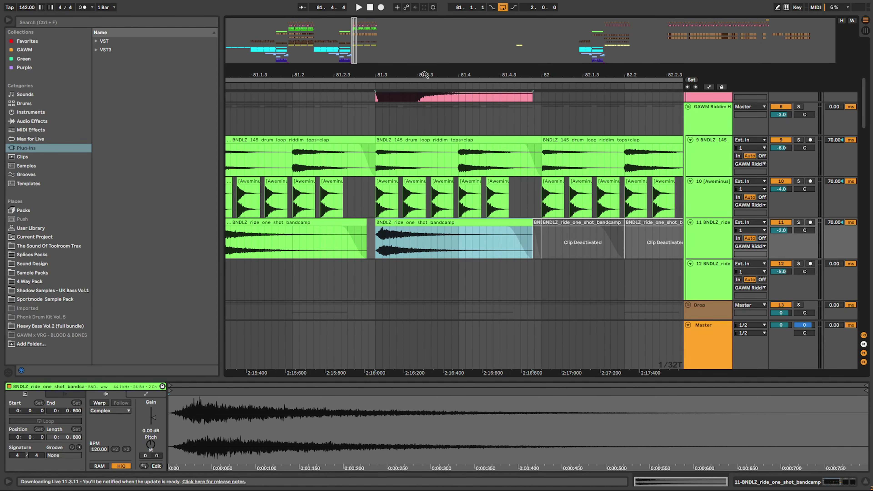
Delete the deactivated ride clips that follow the two active hits on track 11, up to just past bar 83
key("minus")
left_click(467, 223)
left_click(463, 222, "shift")
key("Delete")
left_click_drag(491, 237, 587, 243)
key("Delete")
Duplicate the two ride hits of bar 81 on track 11 into bar 82 and play from bar 81
left_click_drag(469, 241, 353, 244)
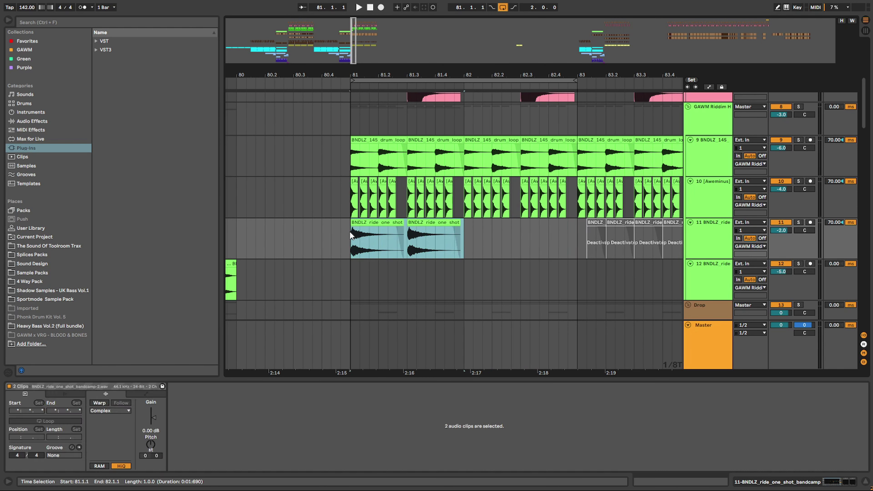
key("ctrl+d")
left_click(352, 244)
key("space")
key("space")
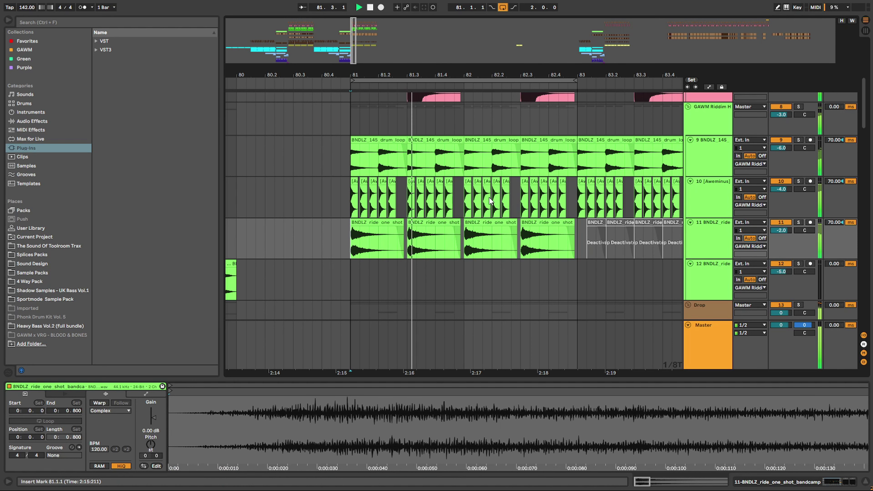
Try to repeat the two-bar ride pattern on track 11 over the deactivated clips up to bar 95
left_click_drag(470, 74, 375, 51)
left_click(428, 244)
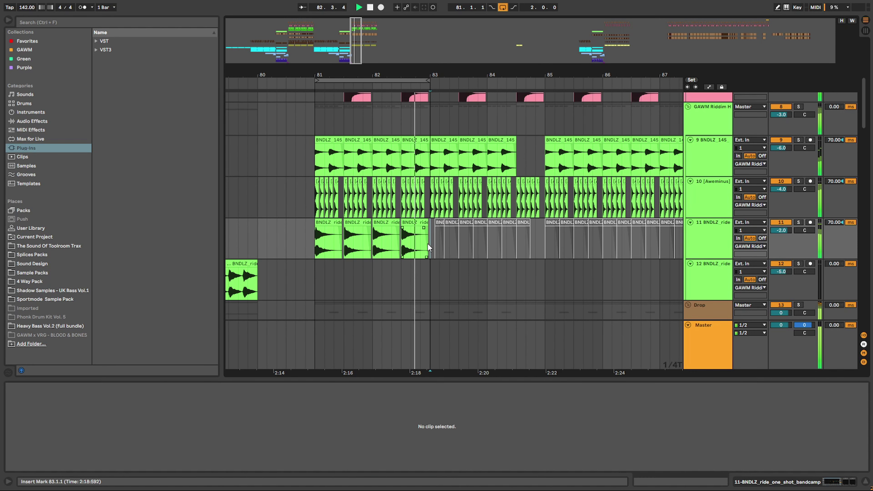
left_click_drag(425, 243, 318, 234)
key("ctrl+d")
key("ctrl+d")
key("ctrl+d")
key("ctrl+d")
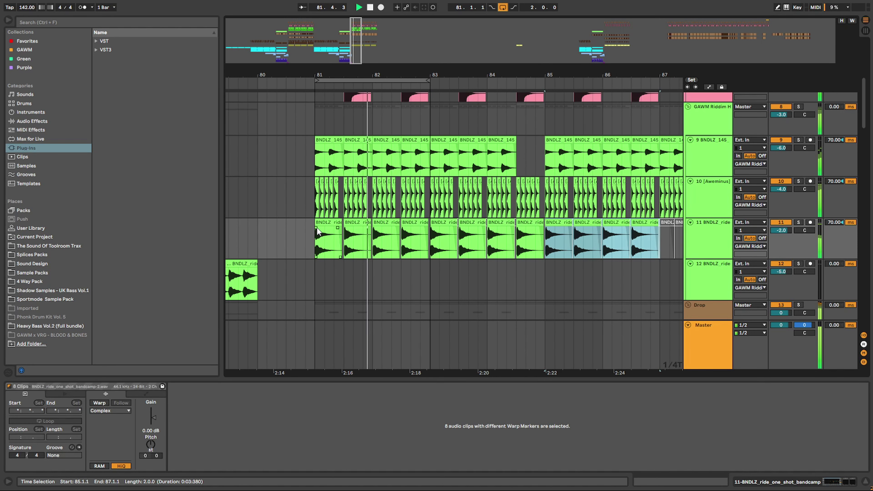
key("ctrl+d")
key("ctrl+d")
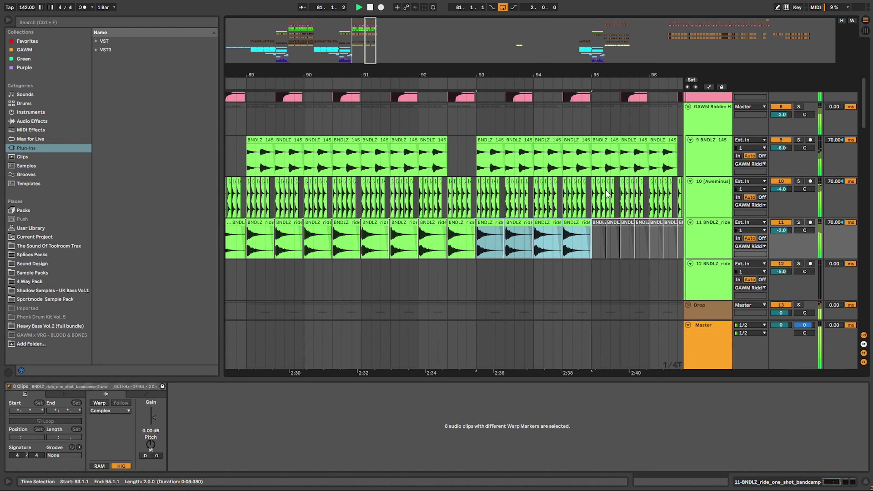
Undo the ride pattern duplications on track 11 beyond bar 83
key("ctrl+z")
key("ctrl+z")
key("ctrl+z")
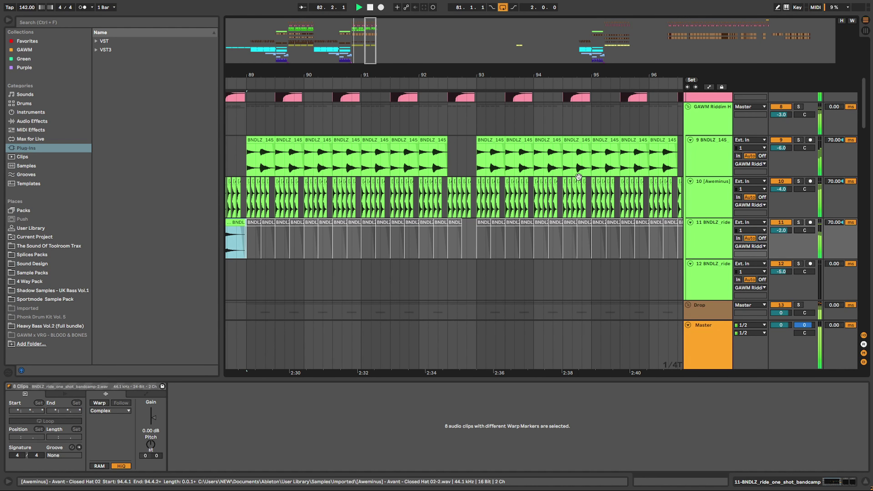
left_click_drag(522, 75, 520, 41)
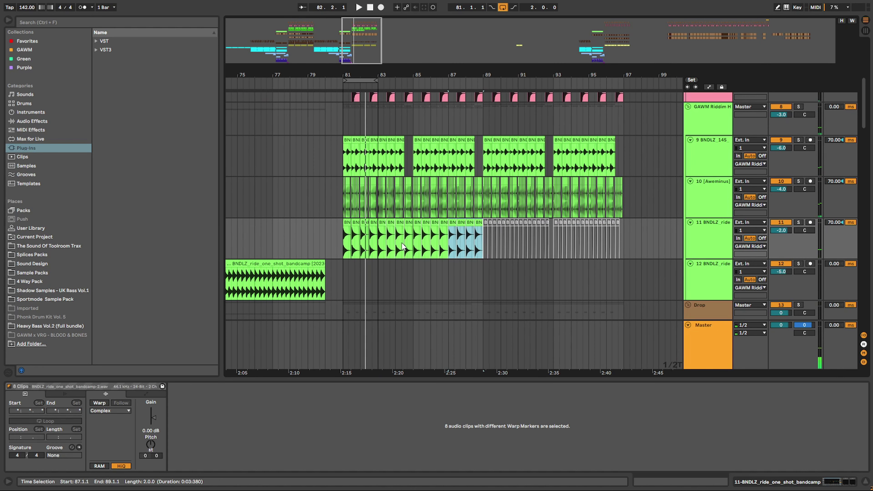
key("ctrl+z")
key("ctrl+z")
key("ctrl+z")
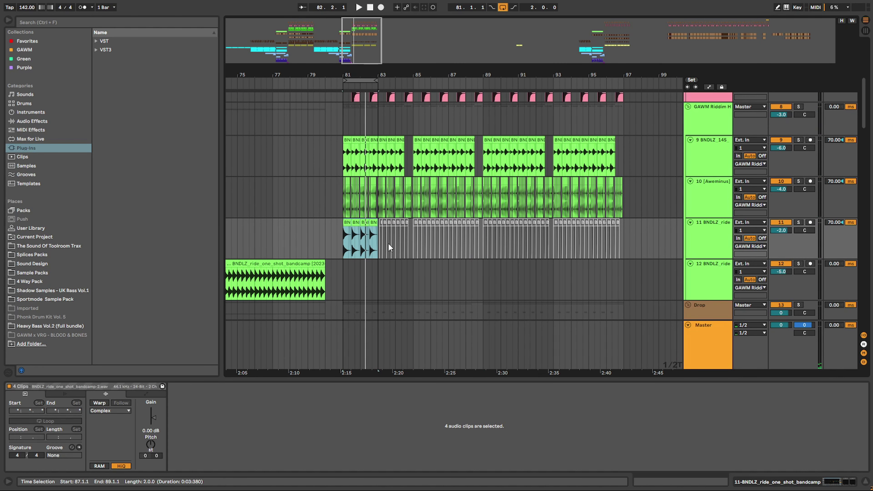
Delete all deactivated ride clips on track 11 from bar 83 to the end of the drop
left_click_drag(381, 241, 653, 241)
key("Delete")
left_click(400, 247)
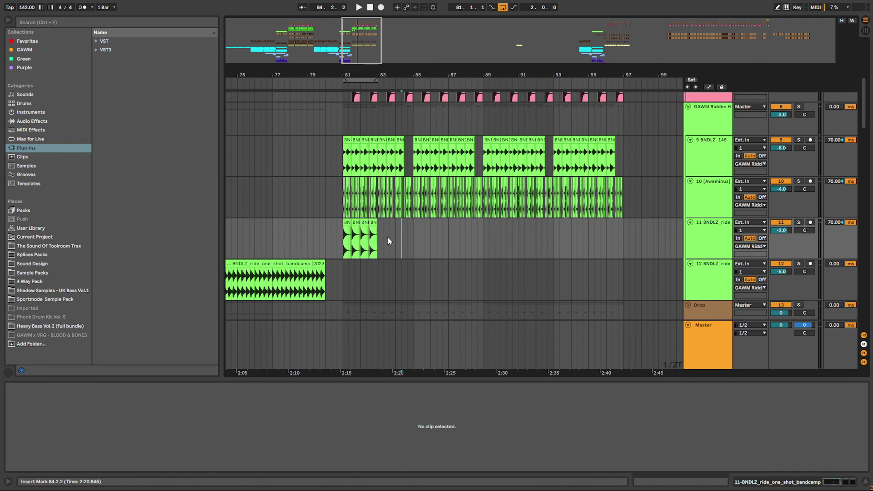
Duplicate the two-bar ride pattern from bars 81 to 83 on track 11 until it reaches bar 97
left_click_drag(347, 234, 341, 232)
key("ctrl+d")
key("ctrl+d")
key("ctrl+d")
key("ctrl+d")
key("ctrl+d")
key("ctrl+d")
key("ctrl+d")
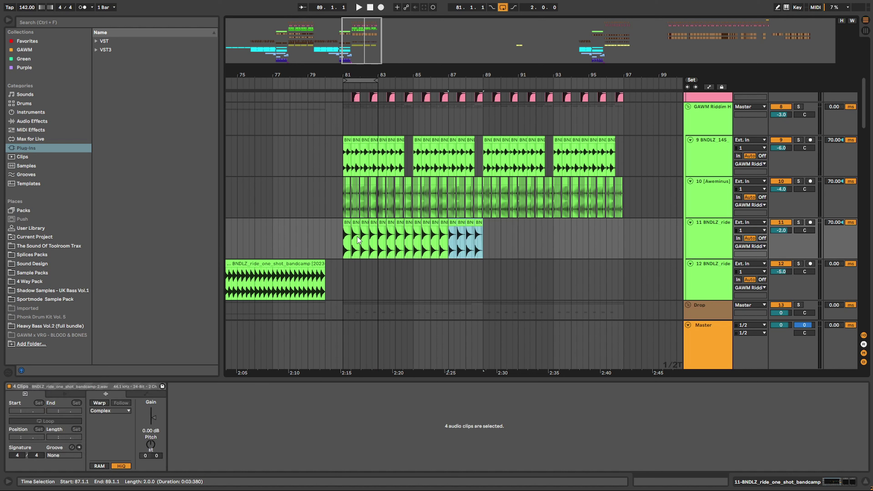
Play the drop from bar 81 and lengthen the loop to cover bars 81 to 85
left_click(344, 238)
key("space")
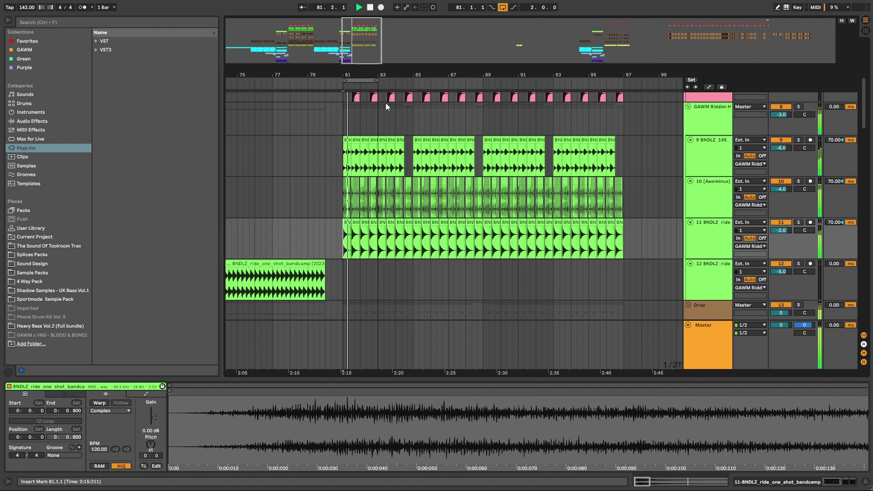
left_click_drag(379, 79, 414, 90)
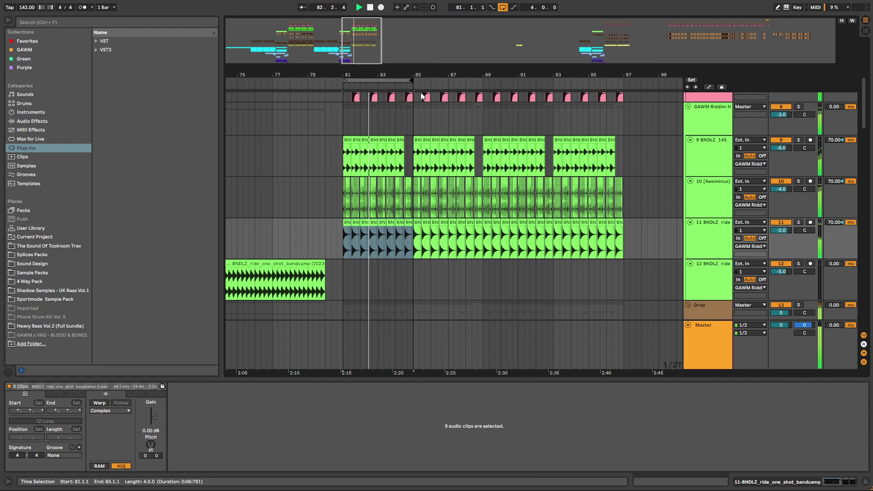
Reactivate the first ACEAURA chant clip on track 20 at bar 81
scroll(423, 121, "down", 5)
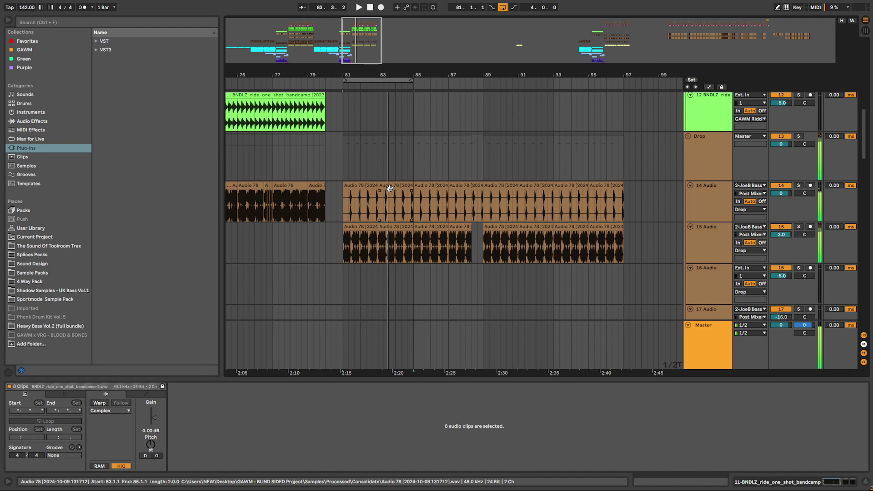
scroll(411, 183, "down", 5)
scroll(409, 138, "down", 2)
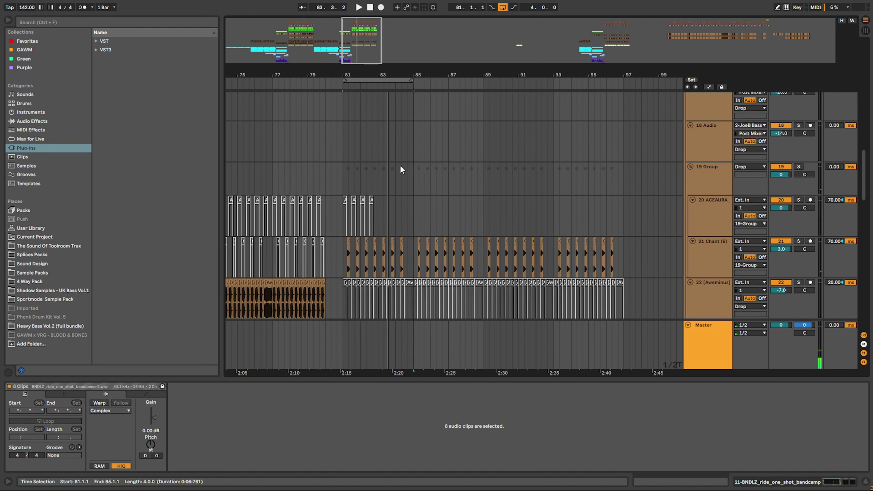
left_click(347, 220)
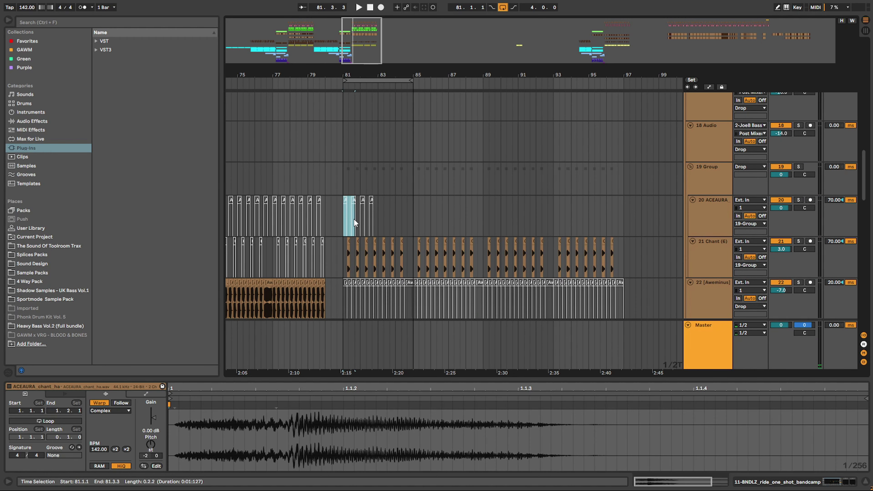
key("space")
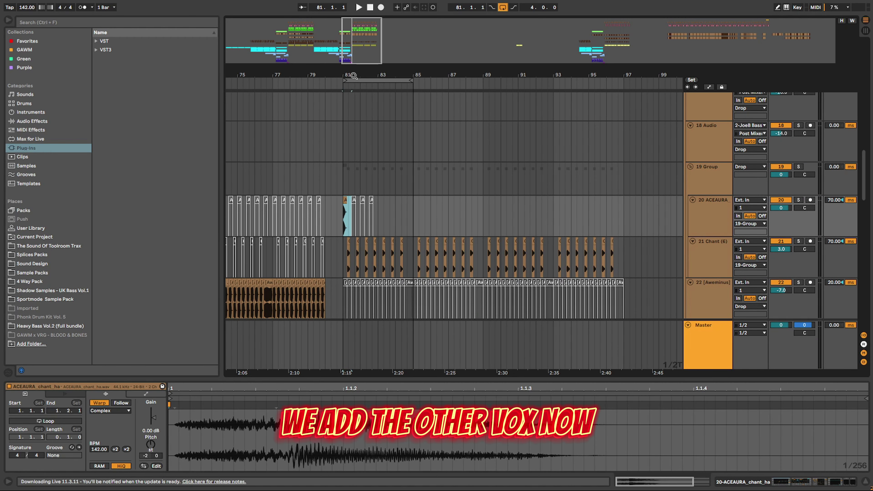
Delete the remaining deactivated ACEAURA chant clips on track 20 after the first one at bar 81
scroll(351, 220, "up", 5)
left_click_drag(346, 220, 499, 220)
key("Delete")
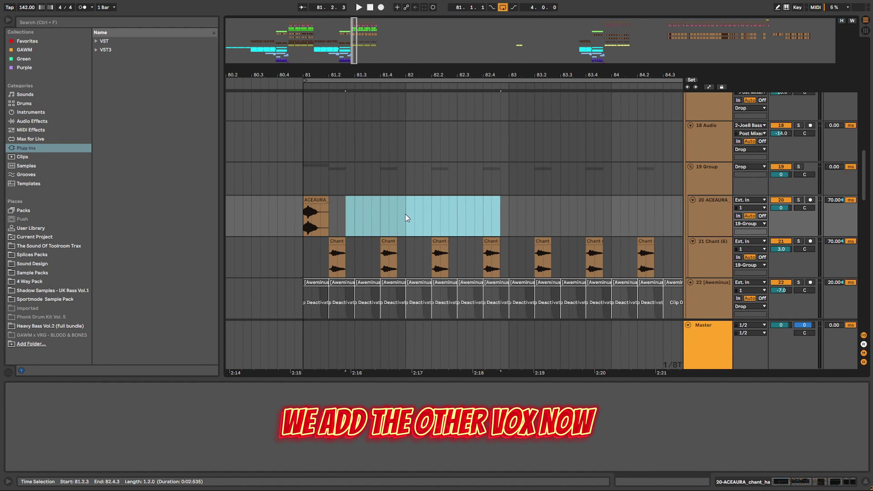
Duplicate the ACEAURA chant on track 20 to the starts of bars 82 and 83 and play from bar 81
left_click_drag(406, 214, 305, 212)
key("ctrl+d")
key("ctrl+d")
left_click(300, 209)
key("space")
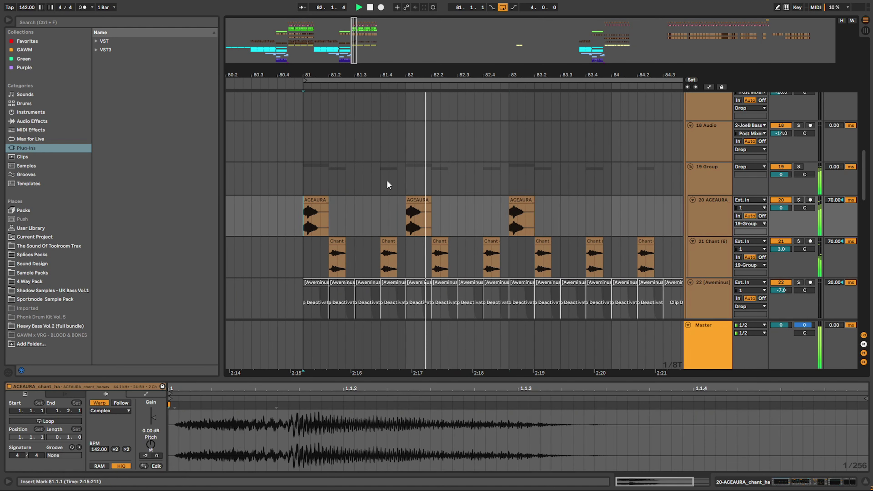
Duplicate the two-bar ACEAURA chant pattern from bars 81 to 83 on track 20 until it reaches bar 97
key("minus")
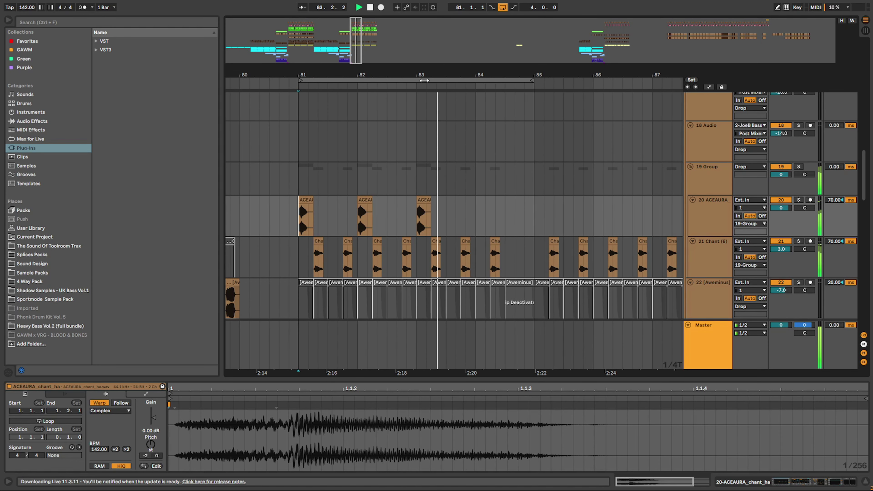
left_click_drag(417, 217, 289, 219)
key("ctrl+d")
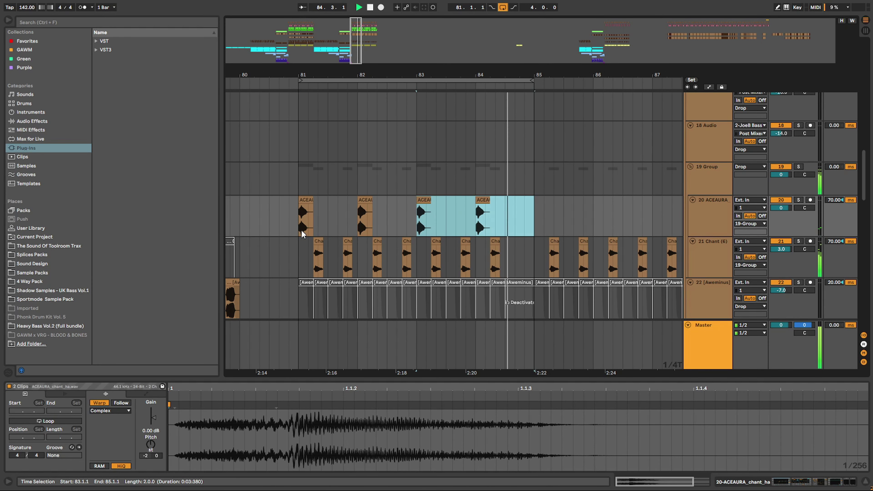
key("ctrl+d")
key("minus")
key("minus")
key("ctrl+d")
key("ctrl+d")
key("ctrl+d")
scroll(459, 138, "down", 3)
key("ctrl+d")
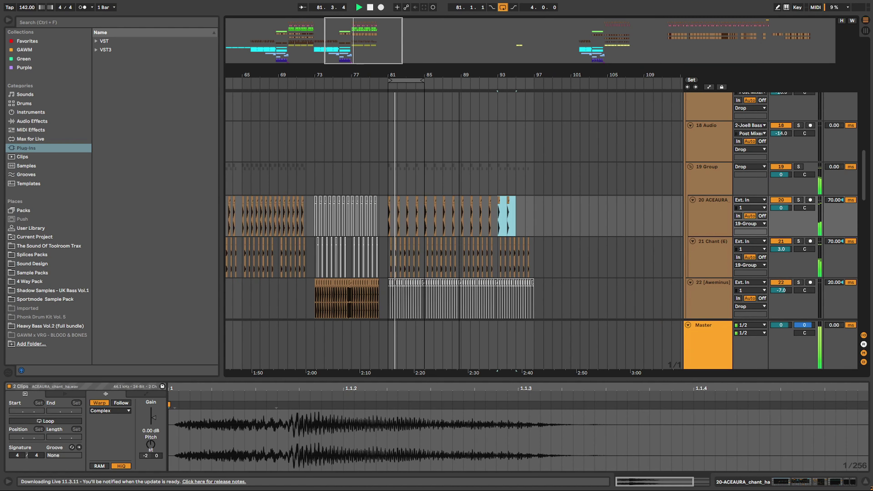
key("ctrl+d")
scroll(461, 138, "down", 1)
scroll(481, 136, "down", 4)
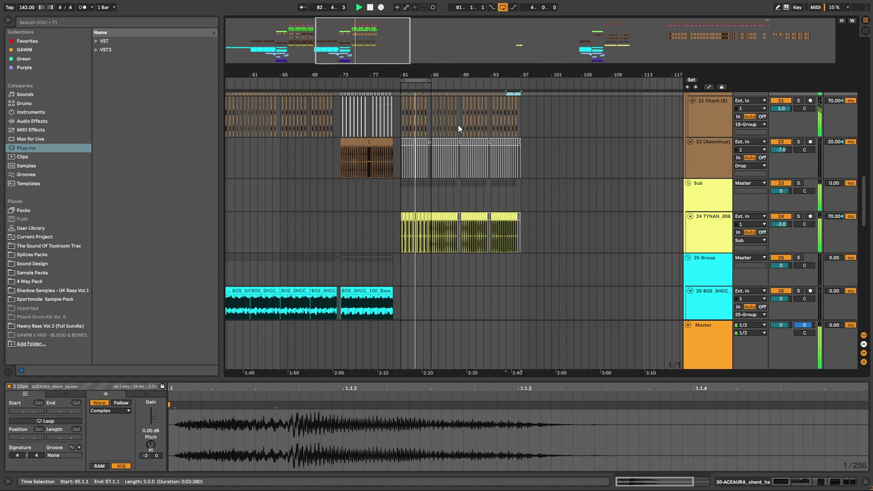
scroll(438, 124, "up", 10)
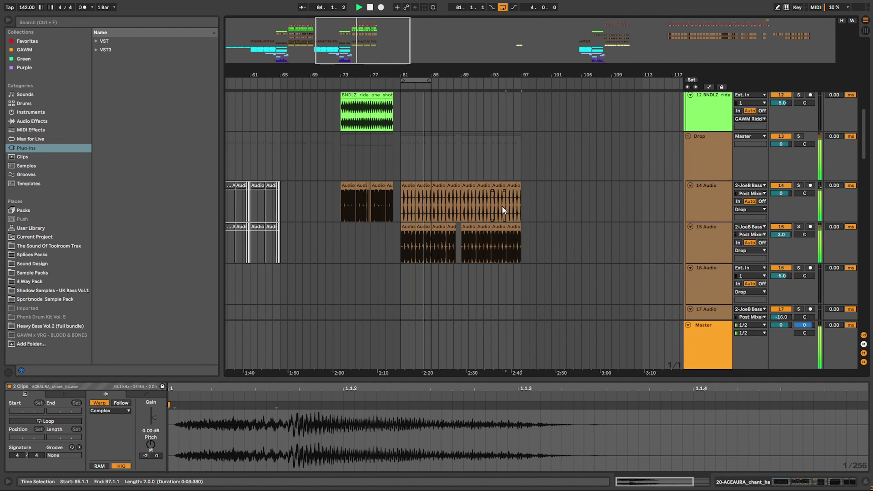
Copy the track 15 bass clips from bars 81 to 97, paste them on track 16 at bar 81 and audition that track soloed
scroll(524, 200, "down", 2)
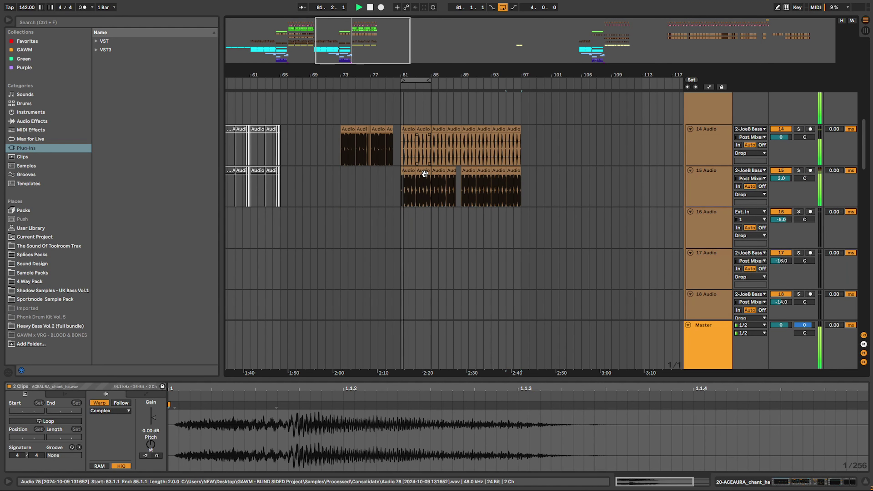
left_click(406, 171)
left_click(515, 170, "shift")
key("ctrl+c")
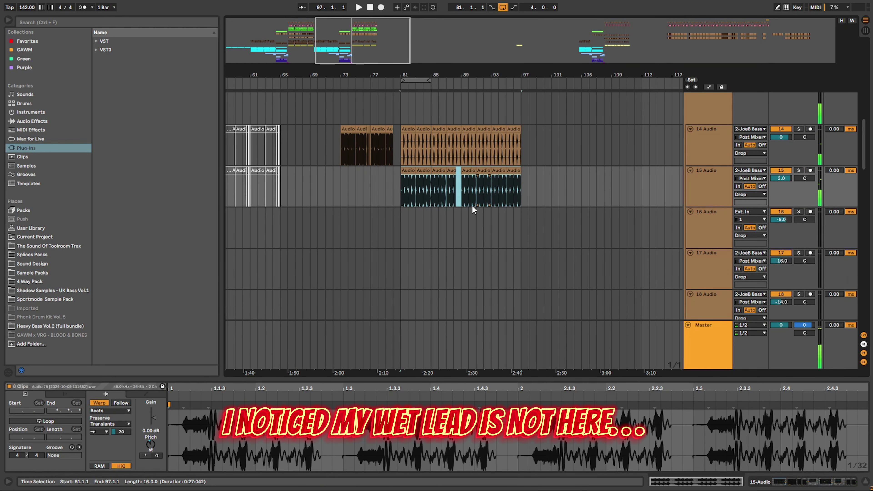
left_click(401, 219)
key("ctrl+v")
key("space")
left_click(798, 211)
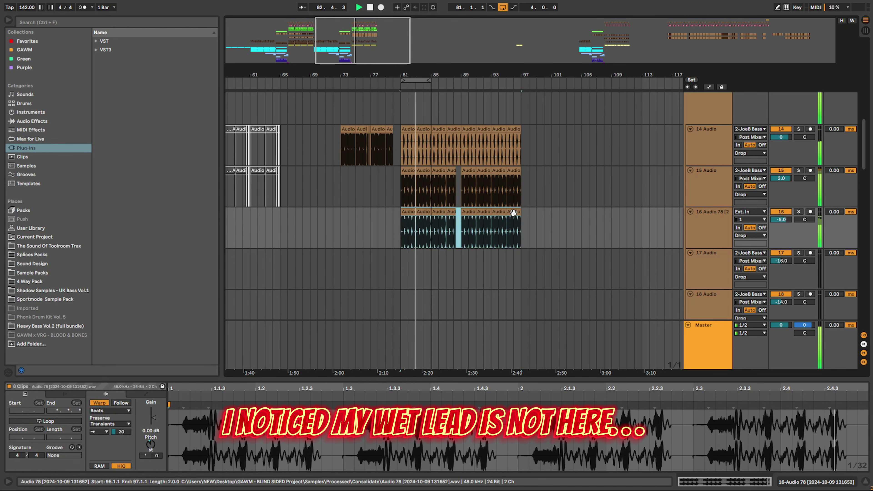
Move the copied clips from track 16 down to track 17 and solo it to check for the wet lead
left_click_drag(517, 220, 518, 262)
left_click(798, 253)
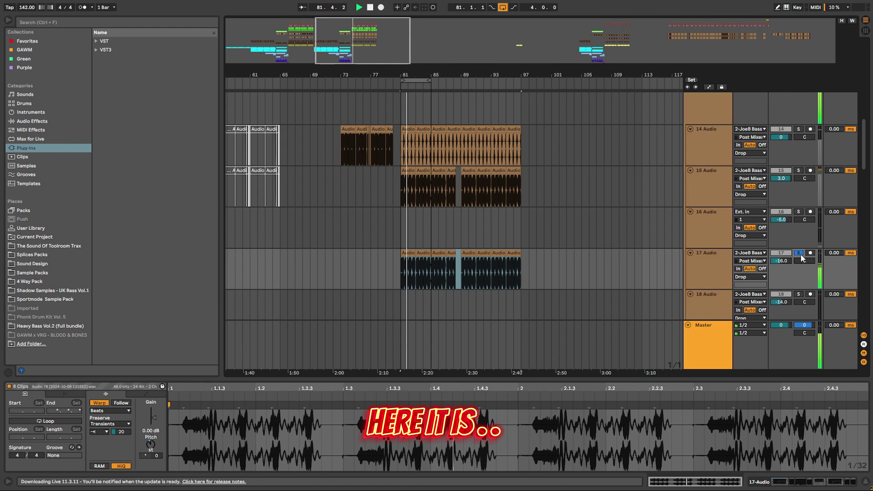
scroll(529, 208, "down", 8)
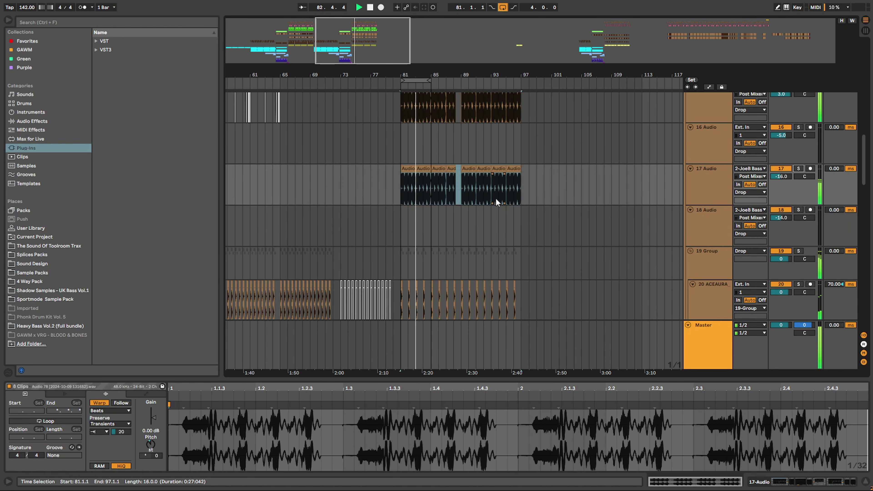
Copy the first two bass clips, spanning bars 81 to 85, on track 15
scroll(504, 203, "up", 10)
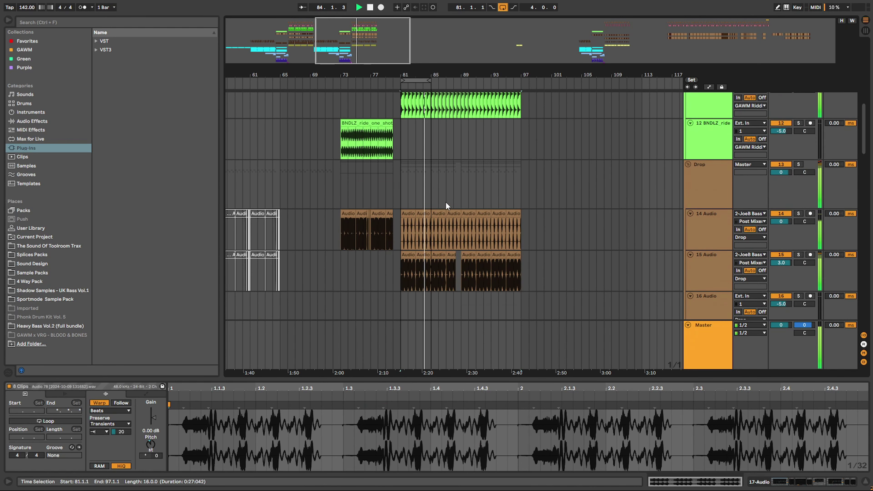
left_click(423, 274)
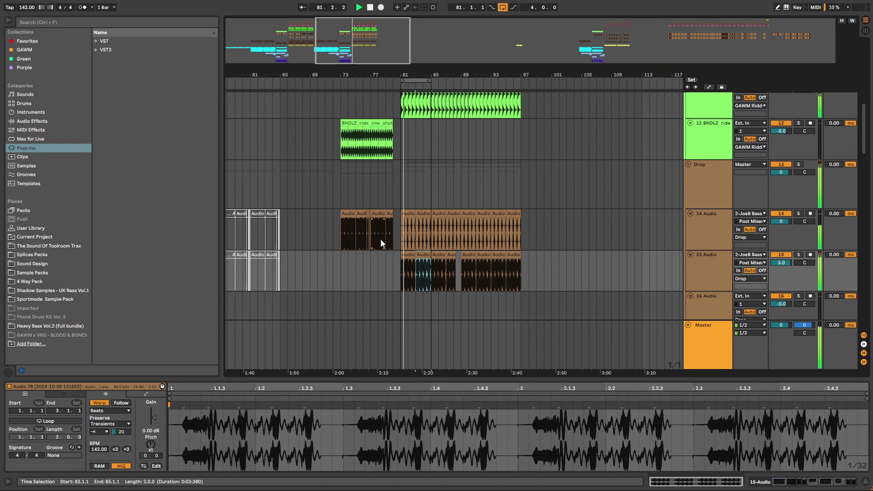
left_click(409, 258)
left_click_drag(343, 243, 393, 239)
key("Delete")
left_click(342, 262)
key("ctrl+v")
key("ctrl+d")
key("space")
key("space")
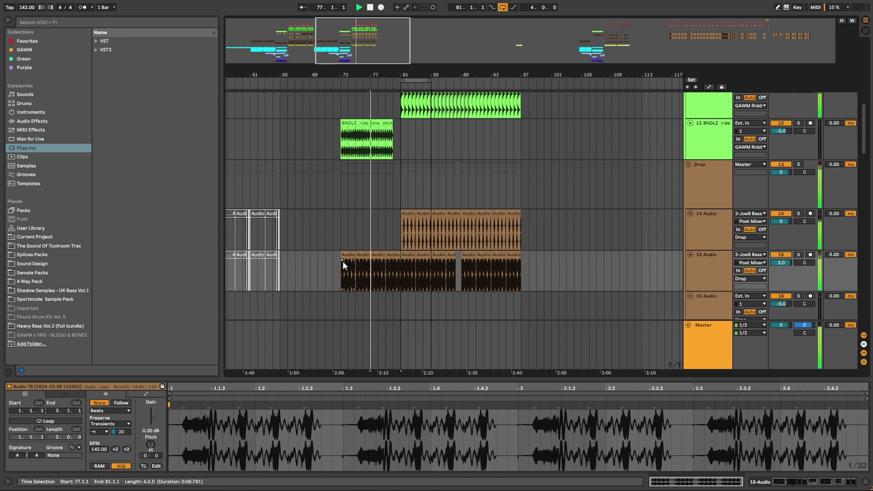
key("ctrl+z")
key("ctrl+z")
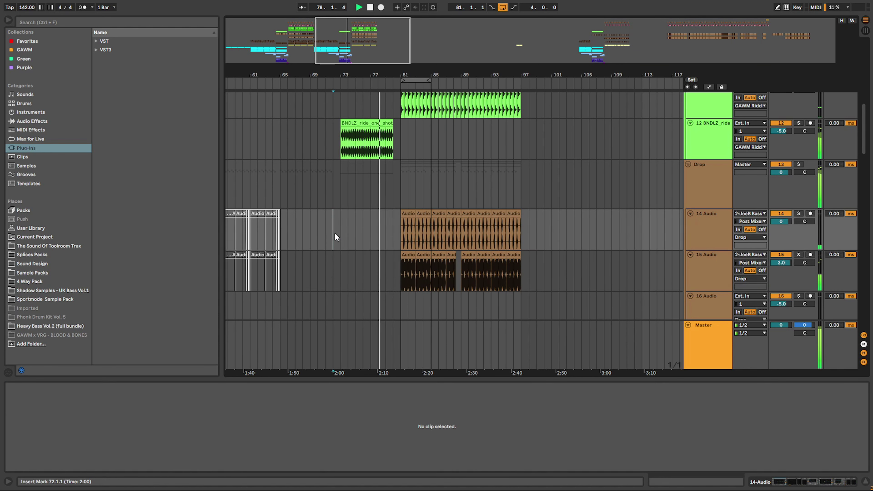
key("ctrl+z")
Lock the automation envelopes and replace the track 14 clips from bar 73 with the copied bass pattern, duplicated and trimmed to end at bar 80
left_click(722, 88)
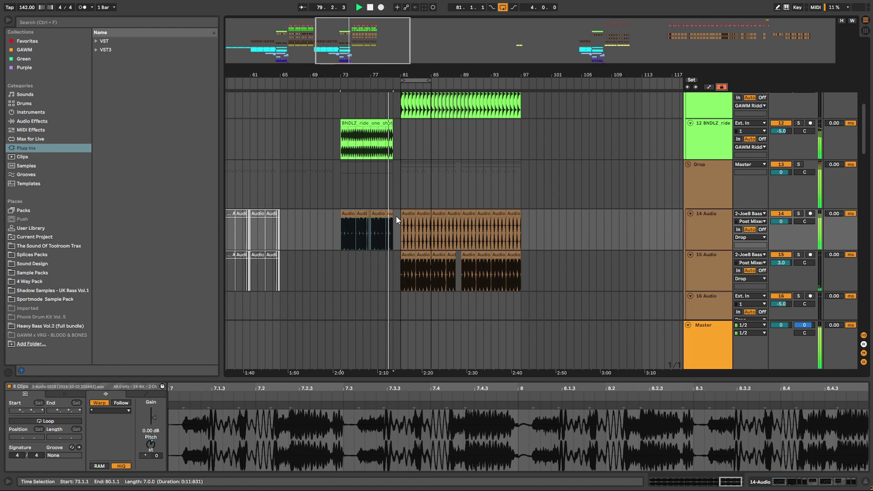
left_click_drag(390, 235, 328, 227)
key("Delete")
left_click(339, 229)
key("ctrl+v")
key("ctrl+d")
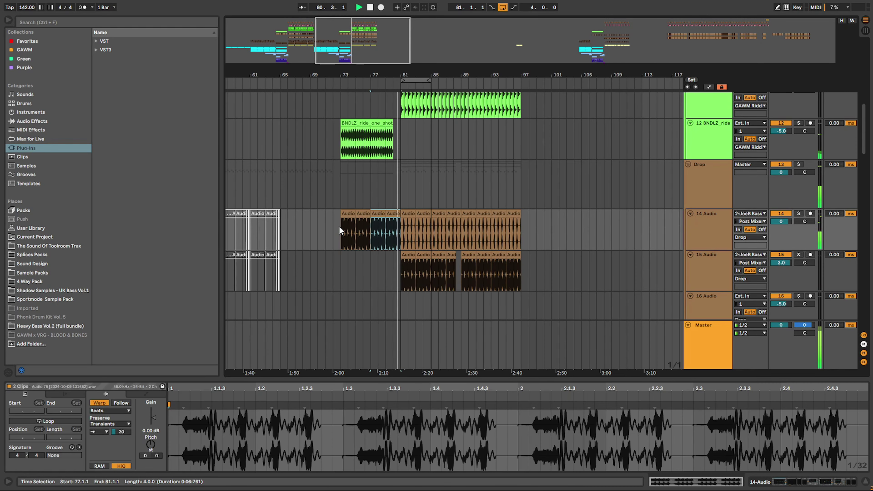
left_click_drag(400, 214, 395, 214)
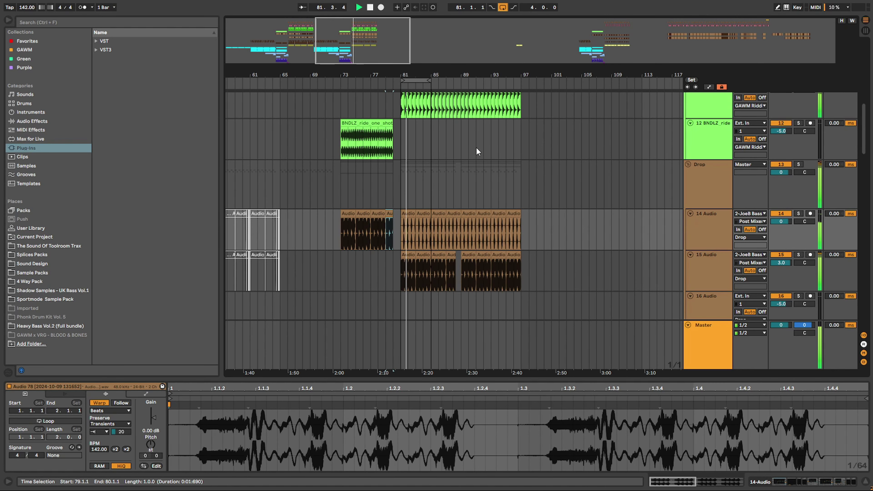
Duplicate the four-bar TYNAN 808 sub pattern from bars 81 to 85 on track 24 until it reaches bar 97
scroll(458, 151, "up", 3)
scroll(443, 151, "down", 5)
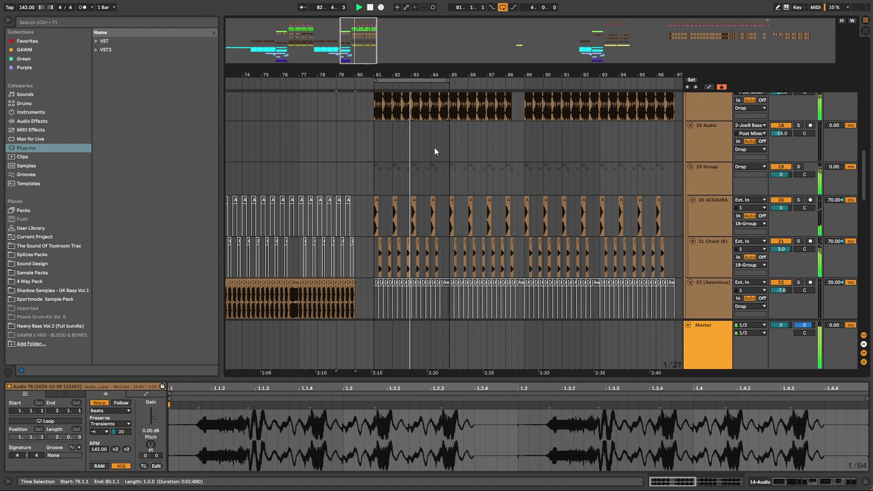
scroll(435, 152, "down", 8)
scroll(434, 155, "up", 4)
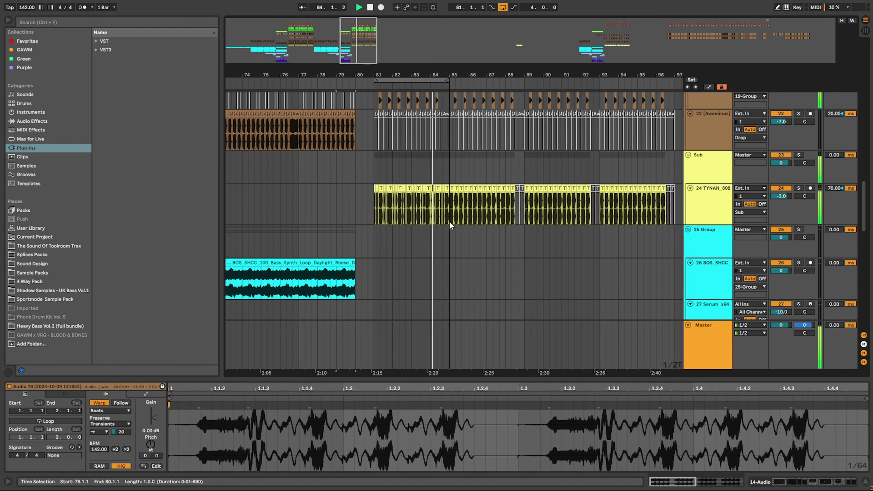
left_click(450, 223)
left_click_drag(375, 203, 378, 203)
key("ctrl+d")
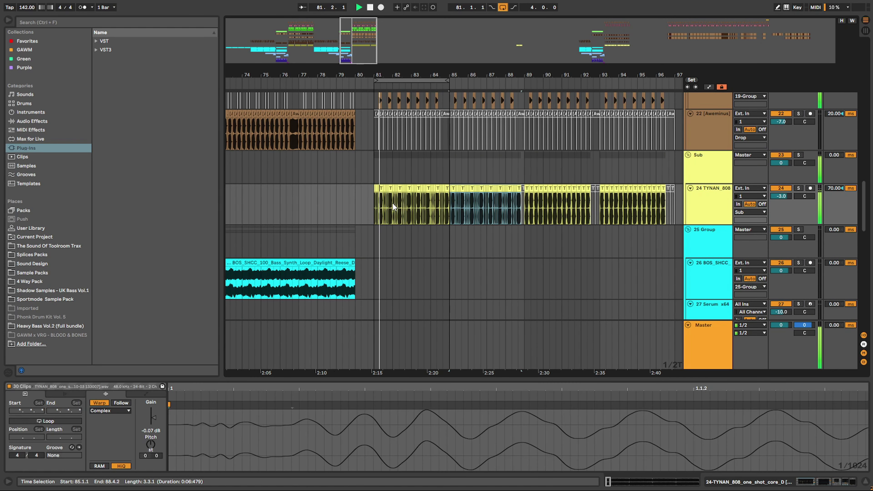
key("ctrl+z")
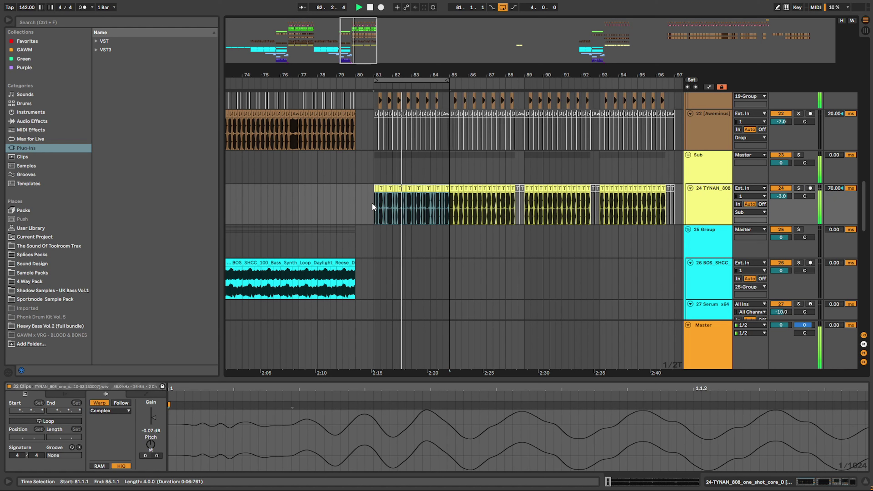
key("ctrl+d")
key("ctrl+d")
key("ctrl+d")
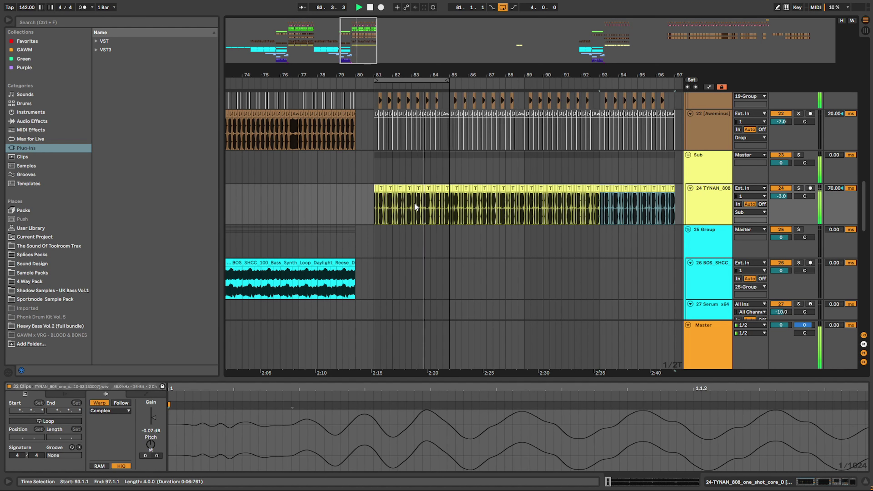
Extend the loop to cover bars 81 to 89 and check the automation lanes
key("a")
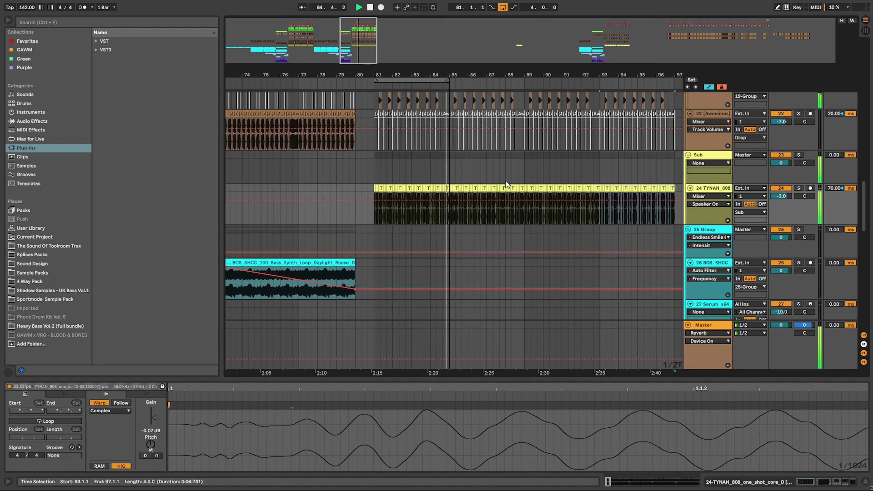
key("a")
scroll(486, 177, "up", 5)
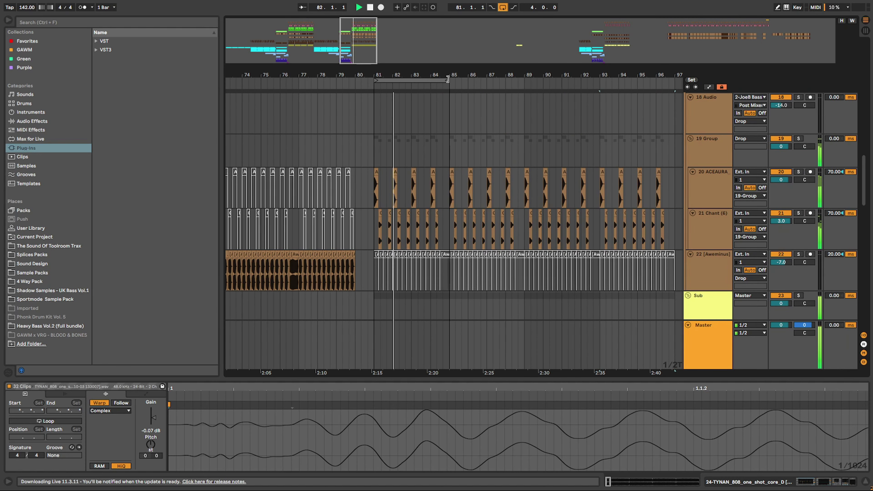
left_click_drag(448, 79, 520, 148)
key("a")
scroll(419, 155, "down", 6)
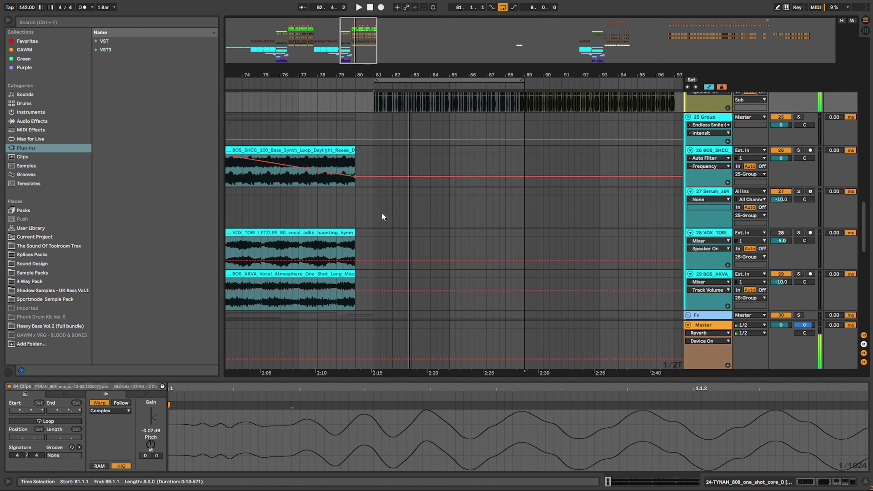
left_click(368, 212)
key("a")
key("space")
Play the snare build on tracks 36 to 38 from bar 73
scroll(424, 221, "down", 10)
scroll(416, 205, "up", 3)
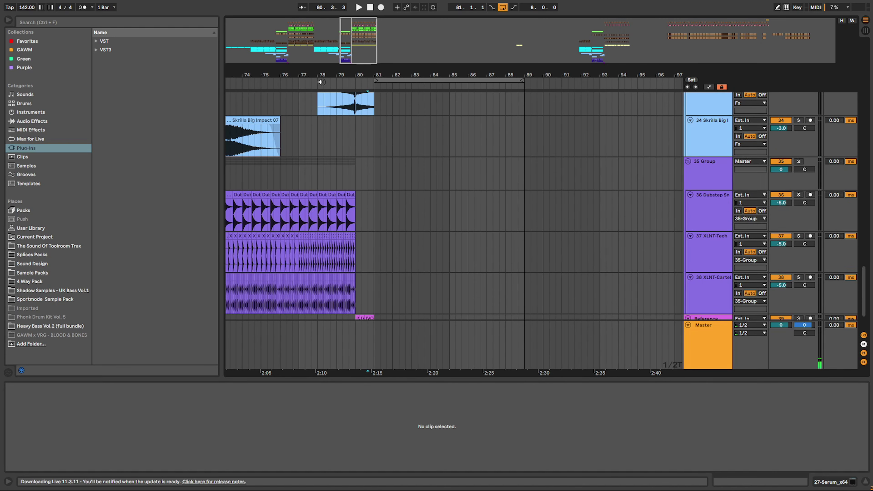
scroll(416, 205, "left", 5)
left_click_drag(484, 75, 447, 95)
scroll(292, 179, "down", 3)
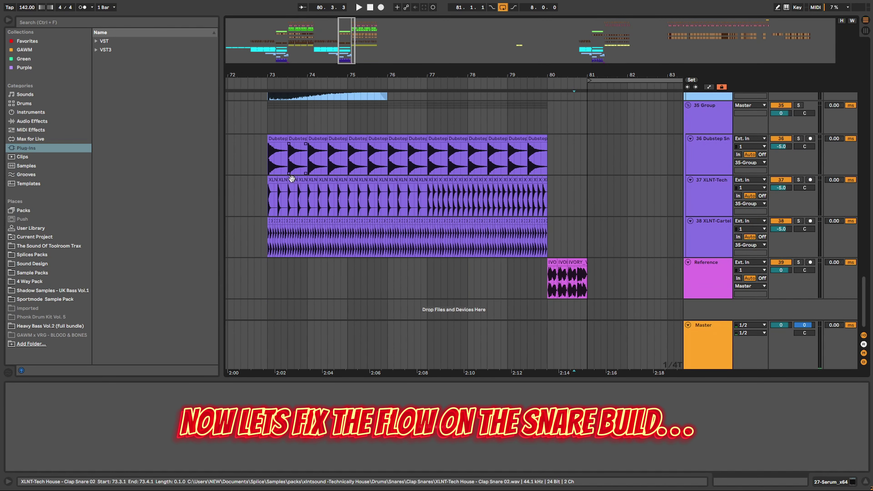
left_click(269, 157)
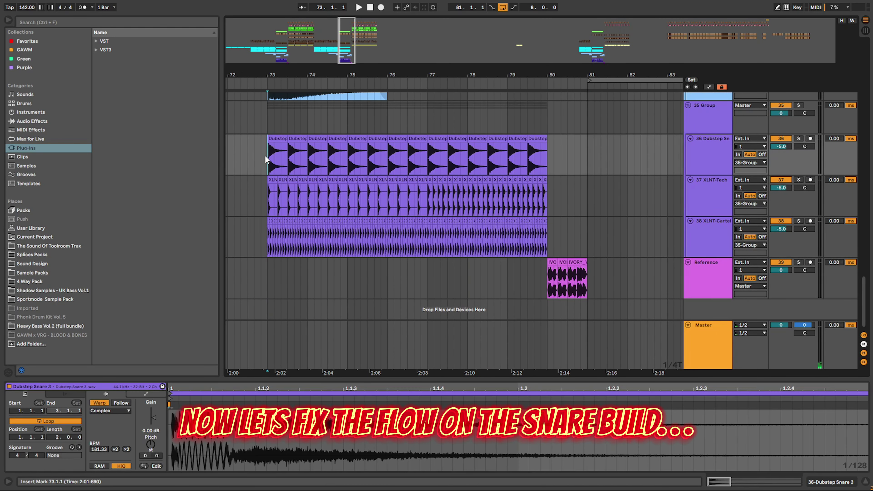
key("space")
Delete every clap snare on track 37 and trap snare on track 38 except the first hit of each at bar 73
left_click_drag(275, 196, 561, 198)
key("Delete")
left_click_drag(561, 237, 273, 240)
key("Delete")
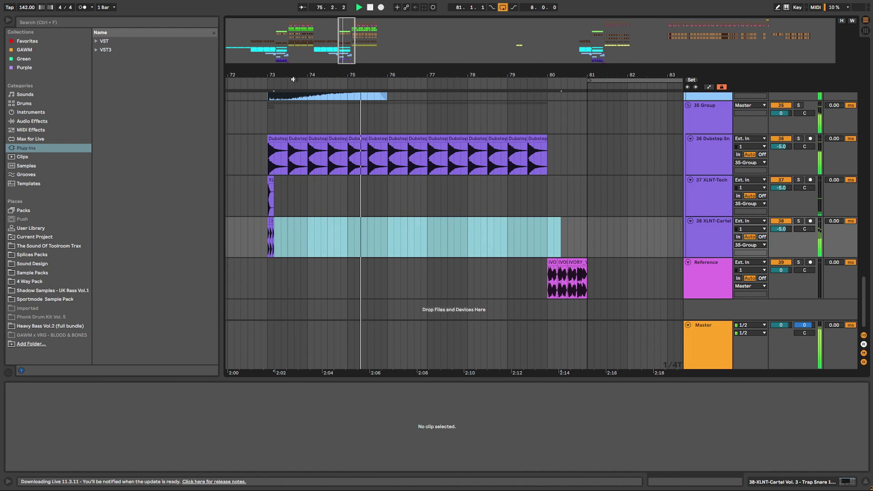
left_click_drag(271, 75, 327, 103)
left_click_drag(350, 231, 329, 209)
key("Delete")
Duplicate the clap snare on track 37 into a run of five back-to-back hits from bar 73, auditioning the rhythm
key("ctrl+d")
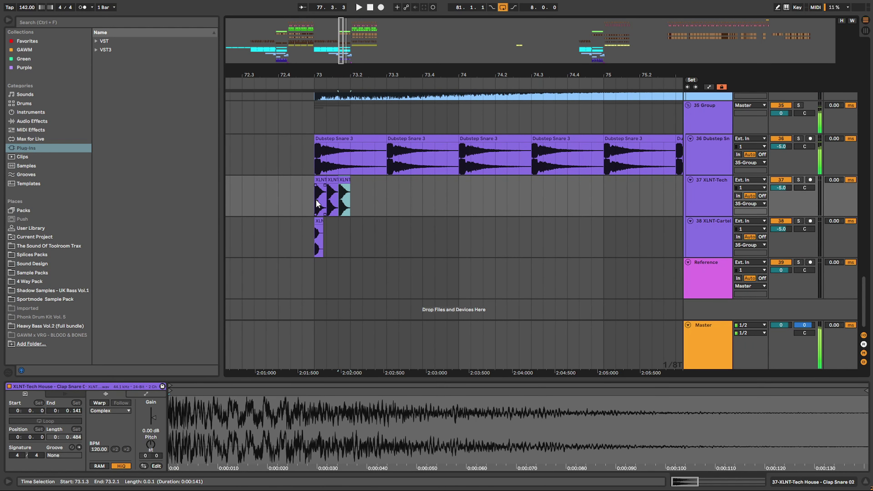
left_click(316, 199, "shift")
key("ctrl+d")
key("space")
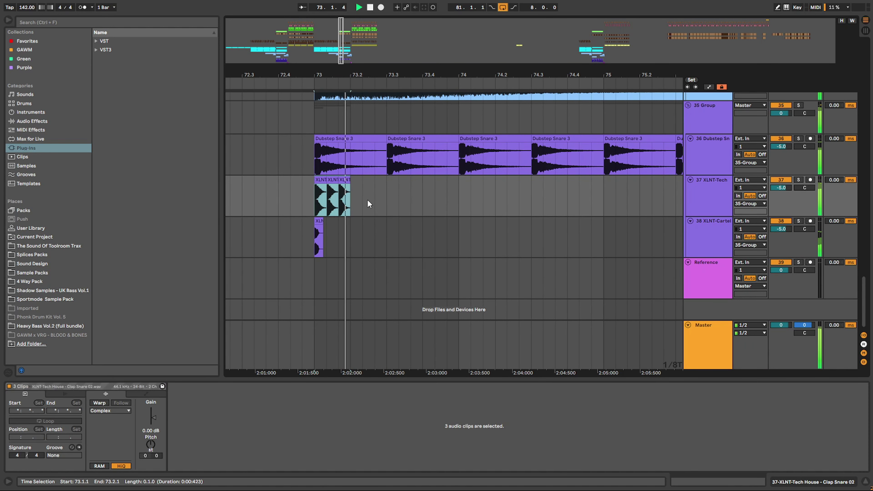
key("space")
left_click(346, 180)
key("ctrl+d")
key("ctrl+d")
left_click(309, 196)
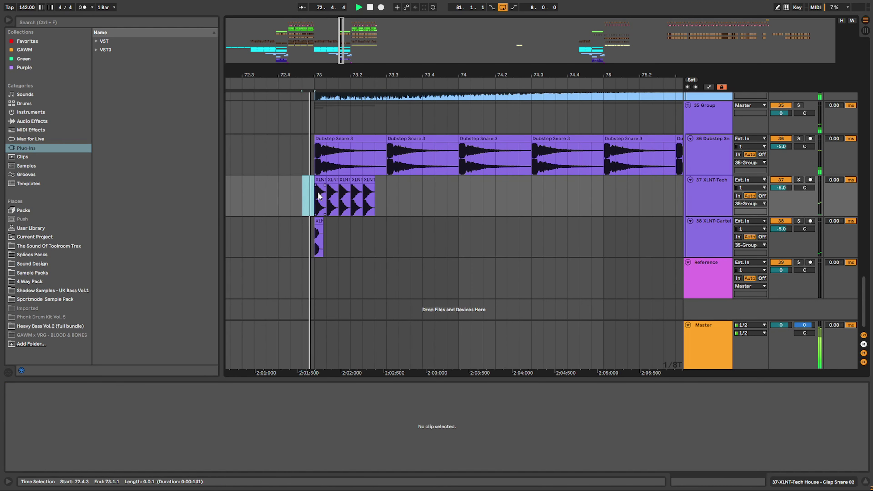
Duplicate the five-hit clap snare pattern on track 37 in half-bar blocks up to bar 80 and play from bar 73
left_click(319, 192)
left_click(369, 196, "shift")
key("ctrl+d")
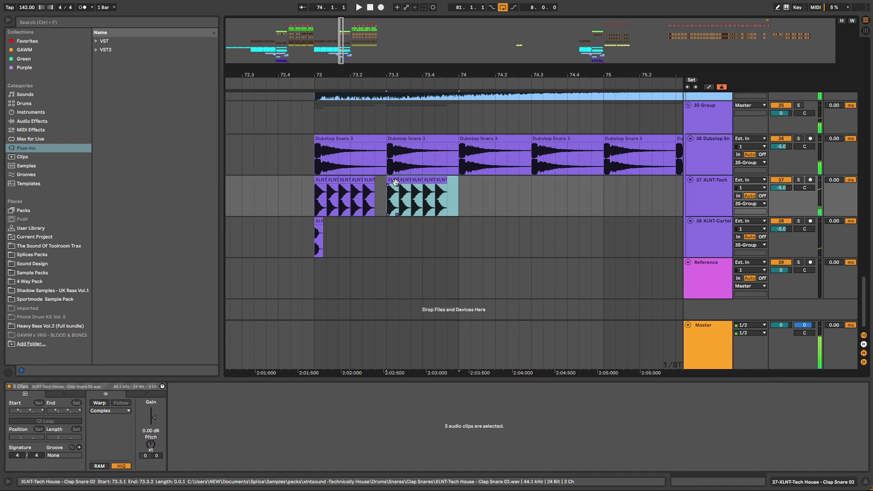
key("ctrl+d")
key("ctrl+d")
key("ctrl+d")
key("ctrl+d")
key("ctrl+d")
key("ctrl+d")
key("ctrl+d")
key("ctrl+d")
key("ctrl+d")
key("ctrl+d")
key("ctrl+d")
mouse_move(502, 75)
left_mouse_down()
mouse_move(379, 52)
mouse_move(378, 39)
left_mouse_up()
key("ctrl+d")
left_click(327, 211)
key("space")
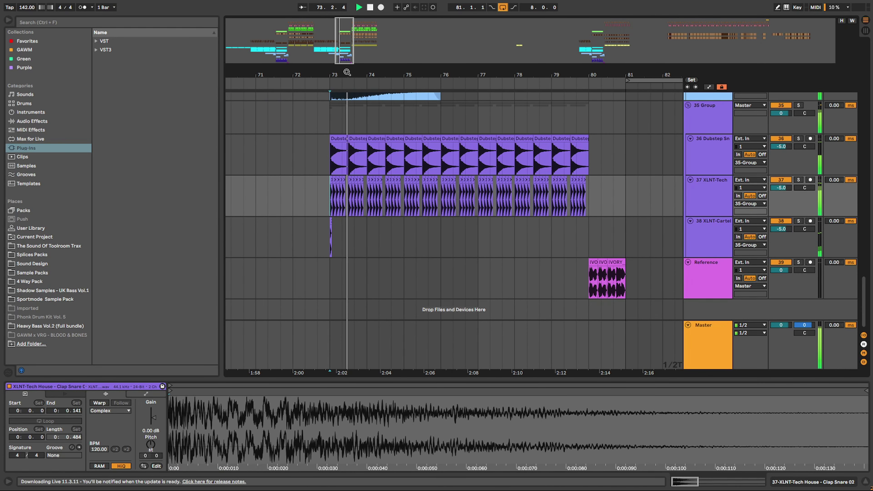
Duplicate the trap snare on track 38 into a run of ten back-to-back hits from bar 73
mouse_move(346, 75)
left_mouse_down()
mouse_move(347, 114)
mouse_move(399, 108)
left_mouse_up()
left_click(308, 232)
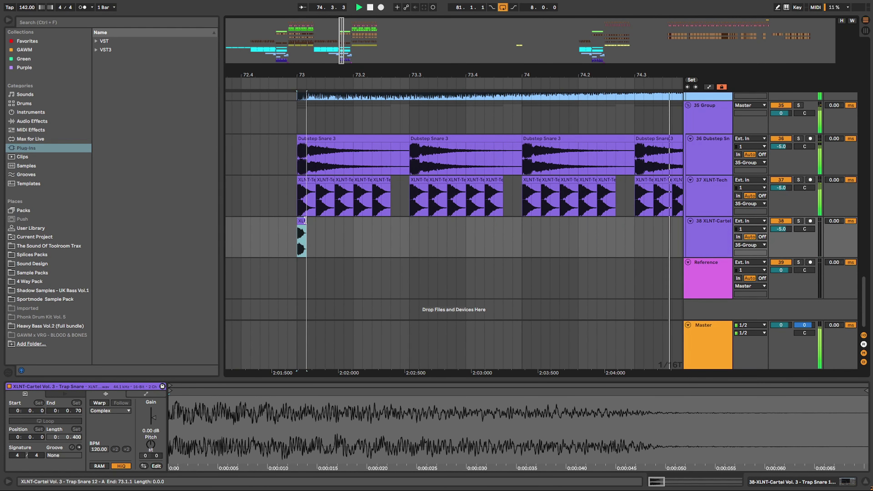
key("ctrl+d")
key("ctrl+d")
key("ctrl+d")
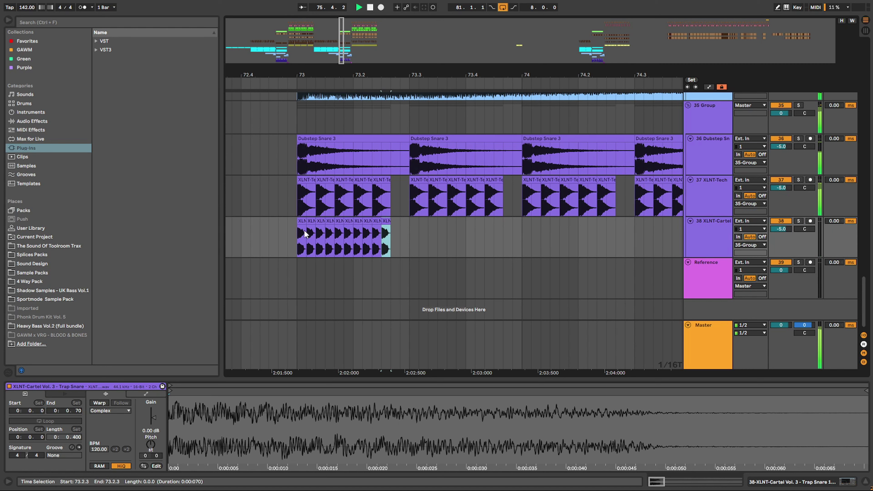
Select the half-bar block with the ten trap snare hits at bar 73 on track 38 and save the set
left_click_drag(296, 235, 415, 238)
key("ctrl+d")
key("ctrl+z")
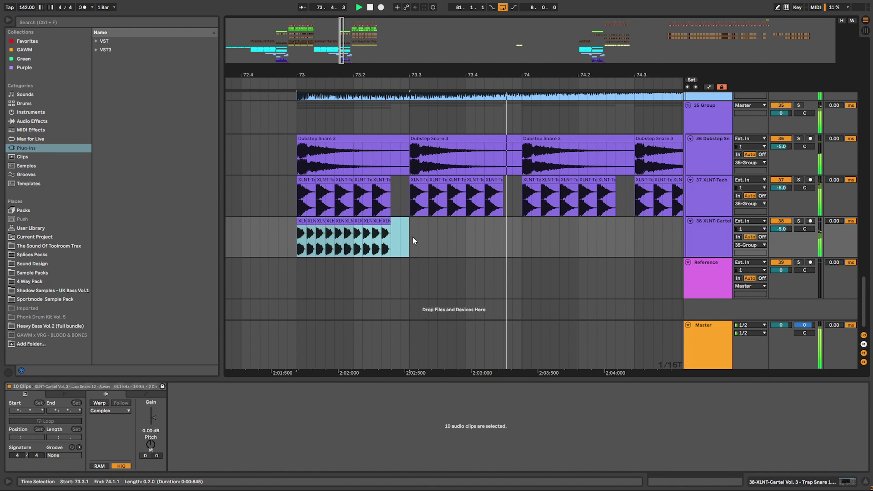
key("ctrl+s")
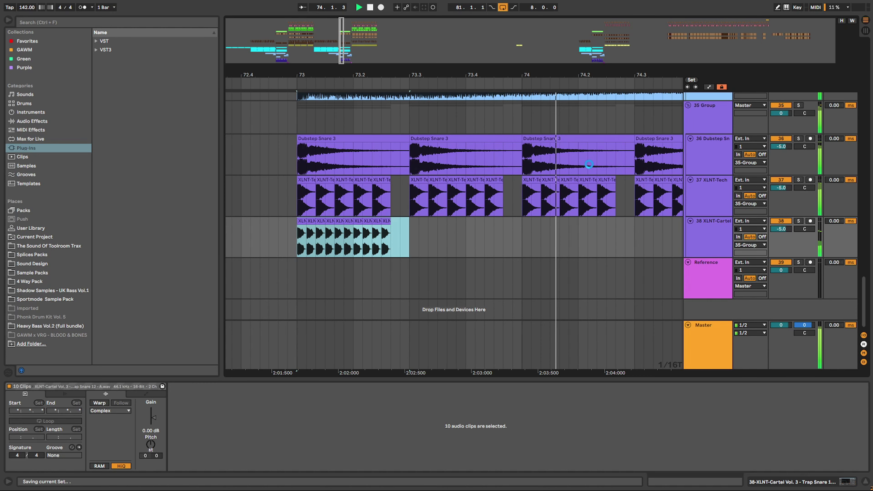
Duplicate the selected half-bar trap snare block along track 38 until the pattern reaches bar 80
key("ctrl+d")
key("ctrl+d")
key("ctrl+d")
key("ctrl+d")
left_click_drag(469, 68, 368, 18)
key("ctrl+d")
key("ctrl+d")
key("ctrl+d")
key("ctrl+d")
key("ctrl+d")
key("ctrl+d")
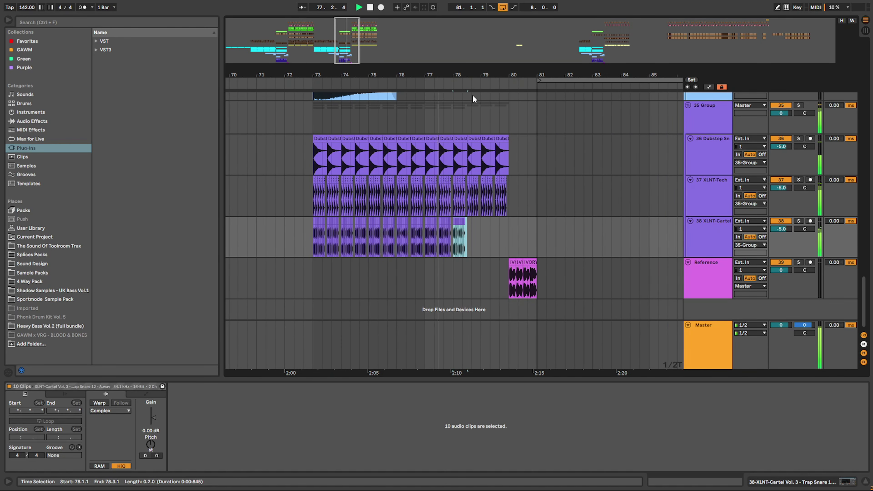
left_click_drag(487, 74, 490, 103)
key("ctrl+d")
key("ctrl+d")
key("ctrl+d")
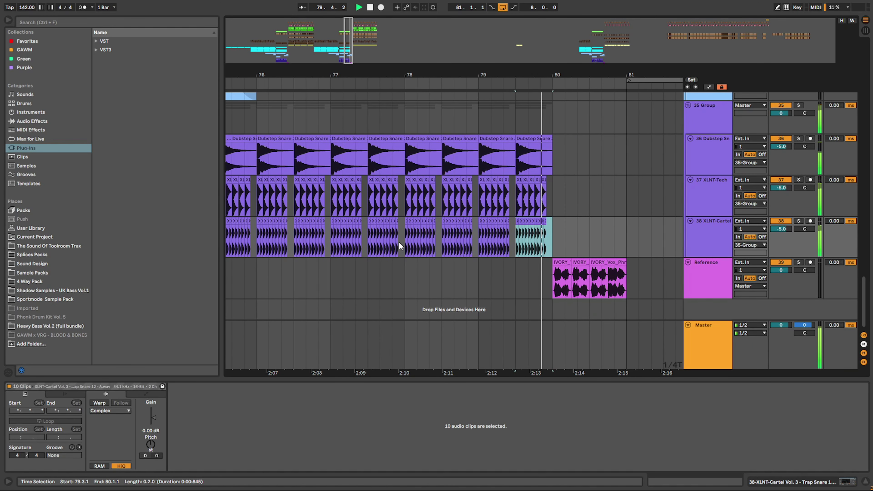
Try to fill the pattern gaps on track 38 from bar 78 to 80 by repeatedly duplicating four trap snare hits, and play it
left_click_drag(405, 241, 416, 242)
key("ctrl+d")
key("ctrl+d")
key("ctrl+d")
key("ctrl+d")
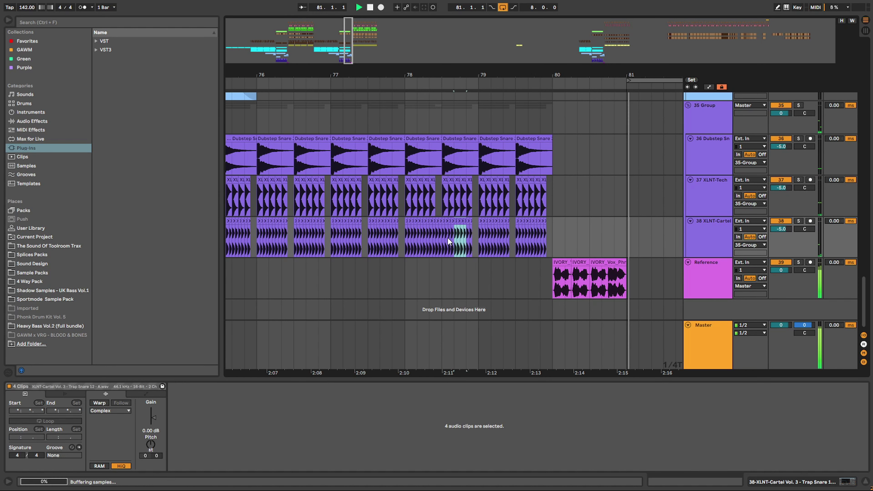
key("ctrl+d")
key("ctrl+d")
key("ctrl+d")
key("ctrl+d")
key("ctrl+d")
key("ctrl+d")
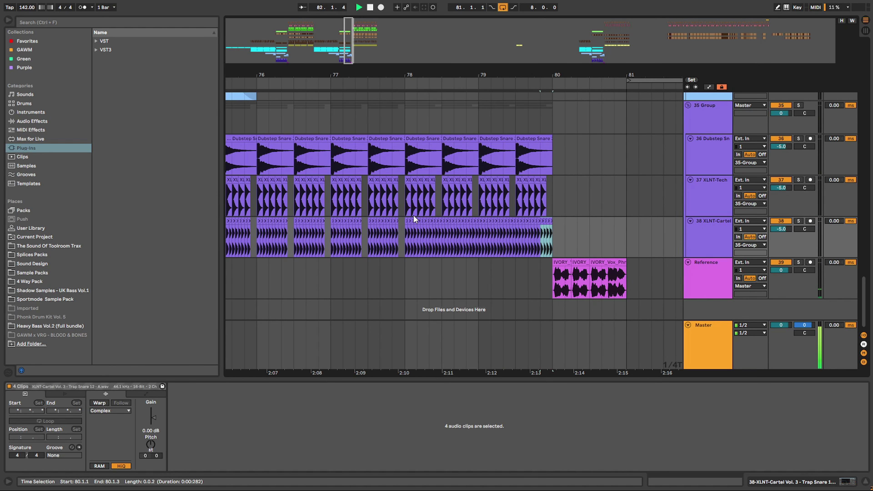
left_click_drag(400, 204, 405, 203)
key("space")
key("space")
left_click_drag(485, 76, 429, 76)
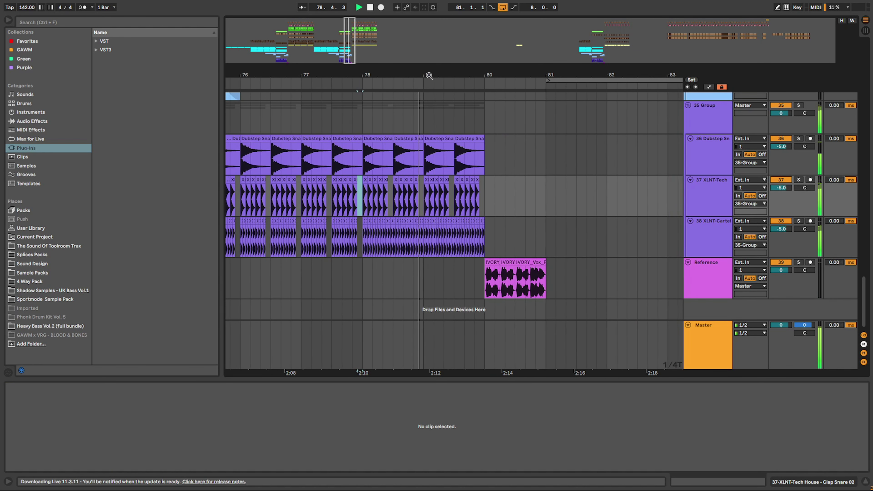
Undo the repeated duplications of the four trap snare hits on track 38
key("ctrl+z")
key("ctrl+z")
key("ctrl+z")
key("ctrl+z")
key("ctrl+z")
key("ctrl+z")
key("ctrl+z")
key("ctrl+z")
key("ctrl+z")
key("ctrl+z")
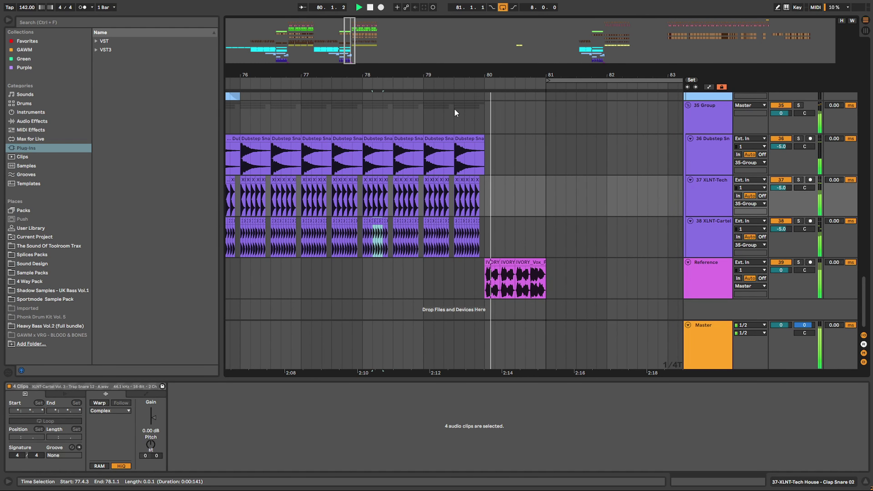
Play through the second drop from bar 81 and again from bar 89, examining its drum and bass layers
left_click_drag(509, 73, 366, 57)
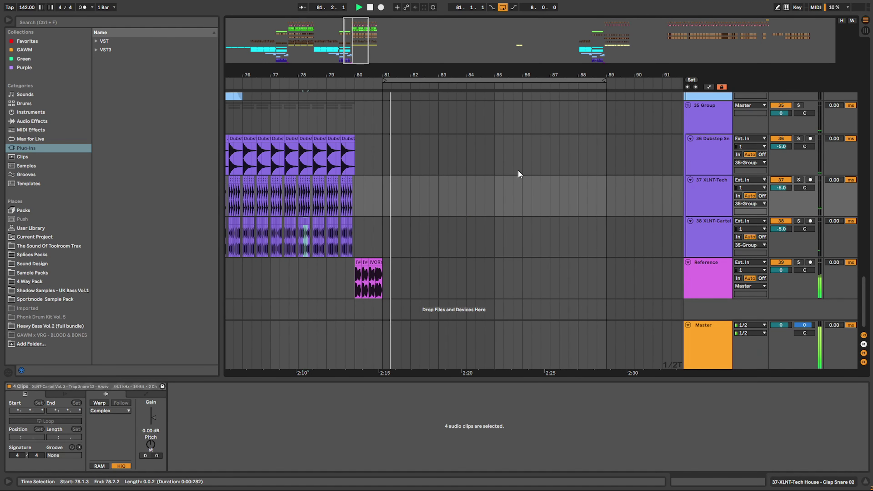
scroll(516, 168, "up", 20)
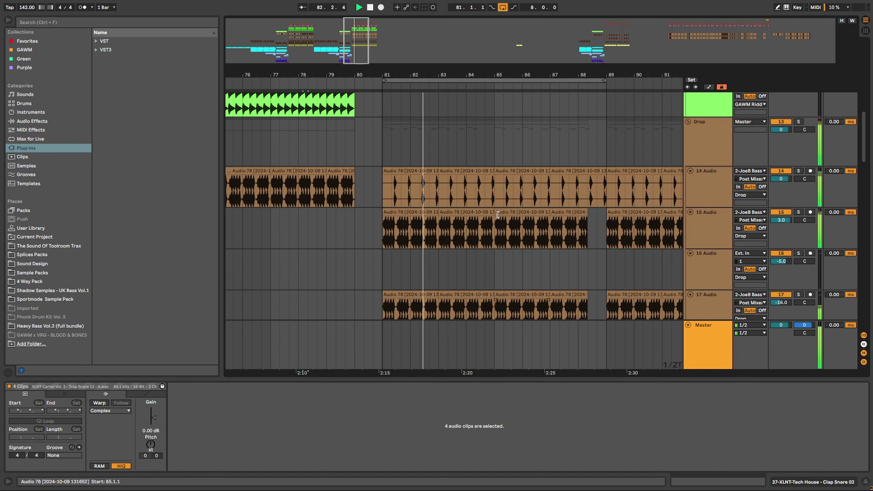
scroll(497, 215, "up", 5)
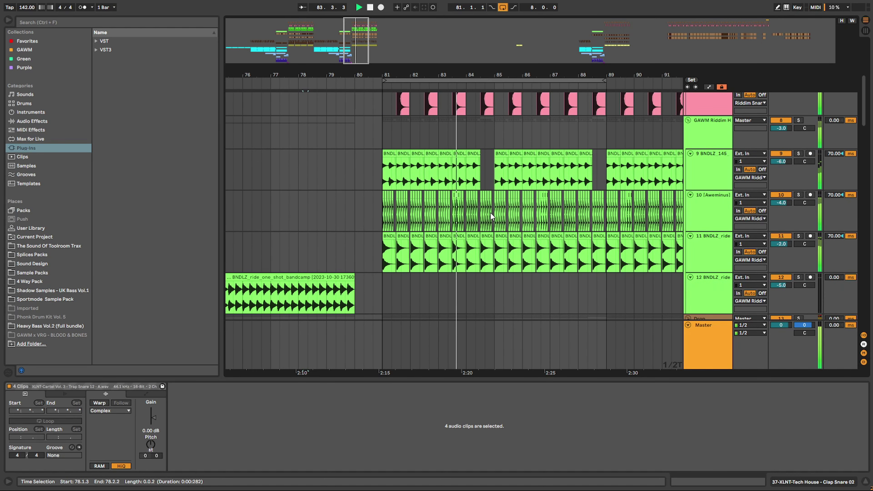
scroll(529, 212, "right", 5)
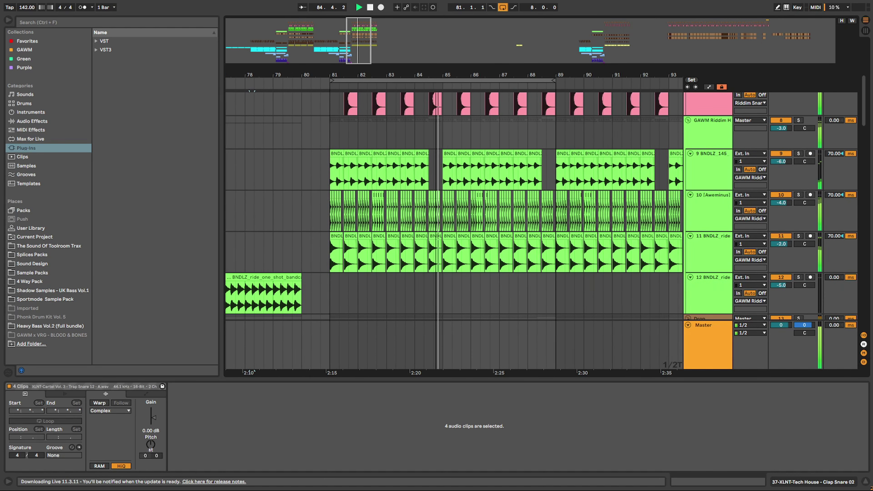
scroll(509, 234, "down", 5)
left_click(866, 482)
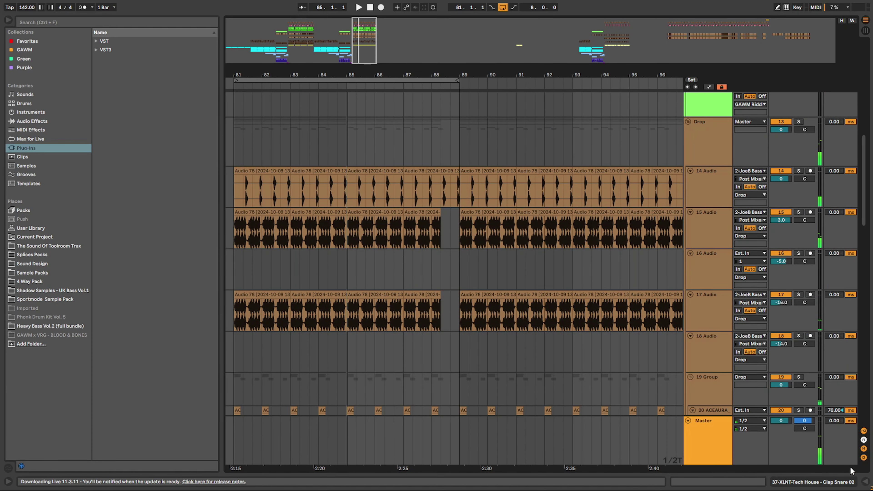
scroll(451, 220, "up", 3)
left_click(467, 206)
key("space")
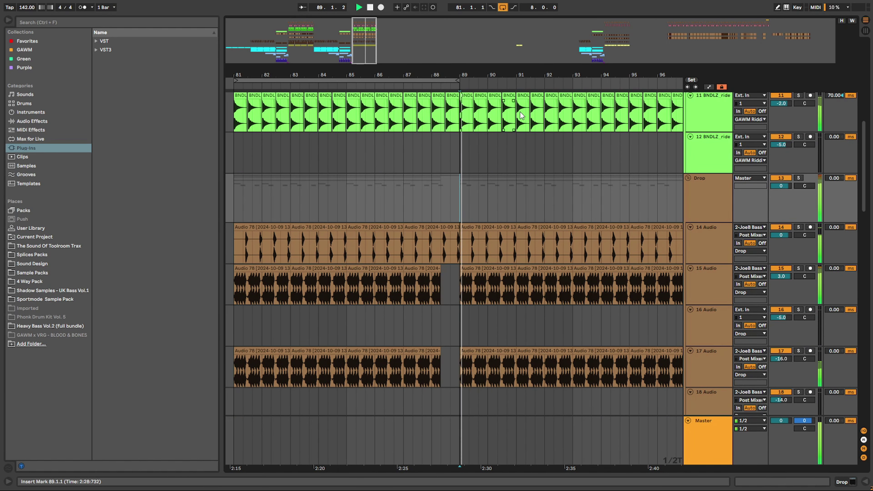
Stop playback and look over the bass, chant, sub, vocal, FX and snare tracks around both builds and drops
key("minus")
left_click_drag(403, 75, 543, 47)
key("space")
scroll(538, 187, "down", 6)
scroll(524, 181, "down", 10)
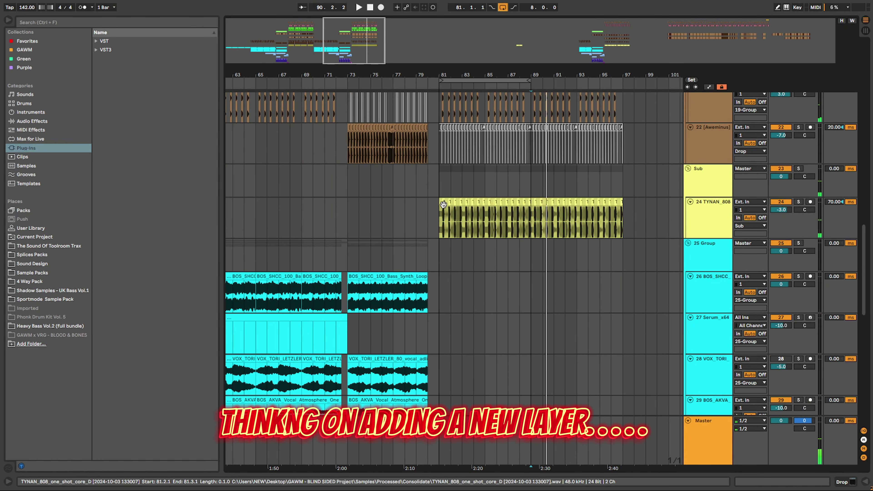
scroll(508, 208, "down", 10)
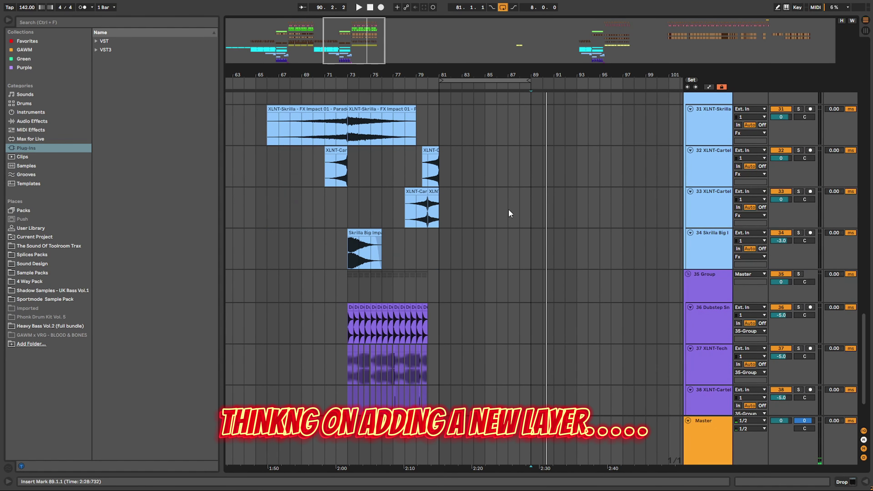
scroll(432, 279, "up", 15)
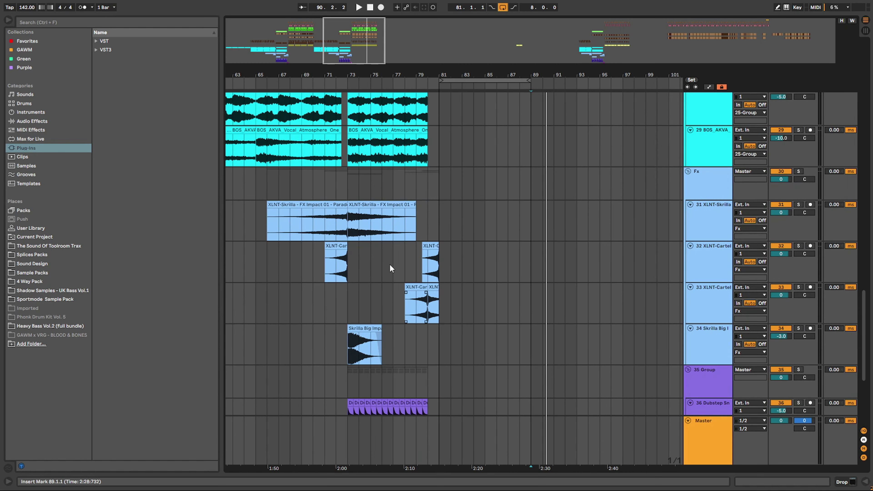
scroll(537, 229, "up", 5)
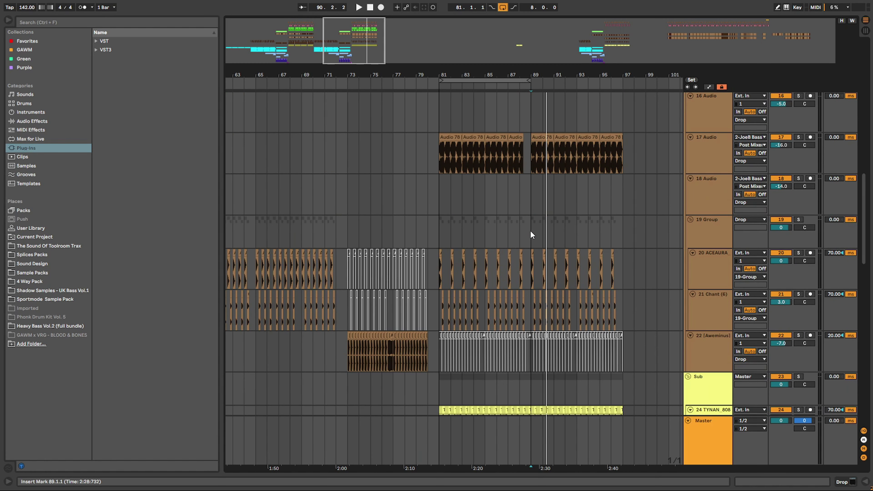
Move the eight-bar loop to bars 89 to 97 and insert a new audio track below track 18
left_click_drag(478, 81, 565, 119)
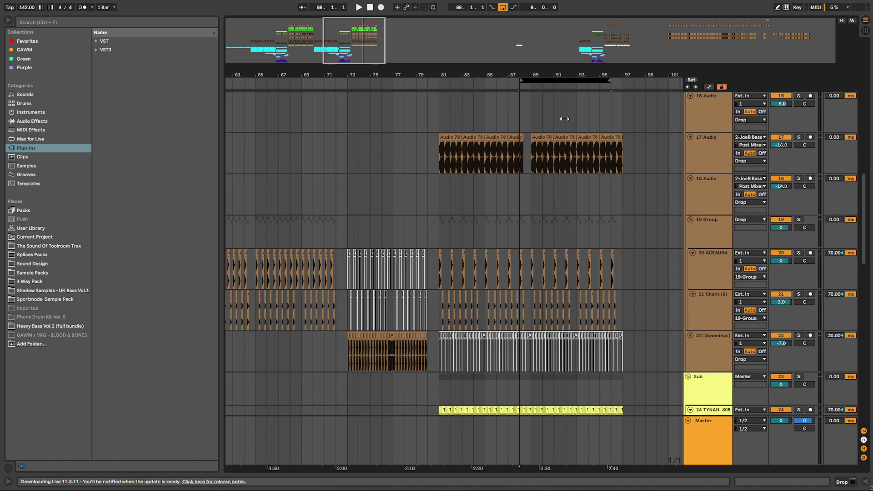
left_click_drag(541, 73, 485, 100)
scroll(571, 253, "down", 5)
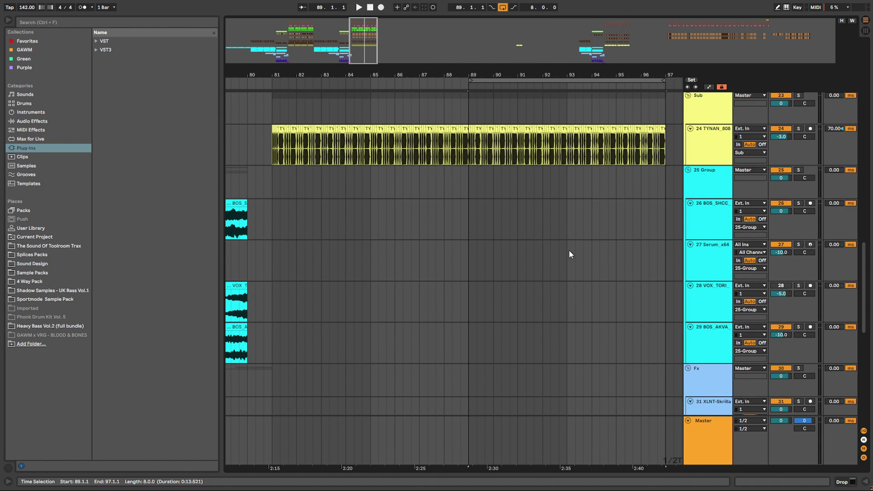
scroll(580, 243, "up", 2)
scroll(580, 243, "up", 4)
left_click(705, 177)
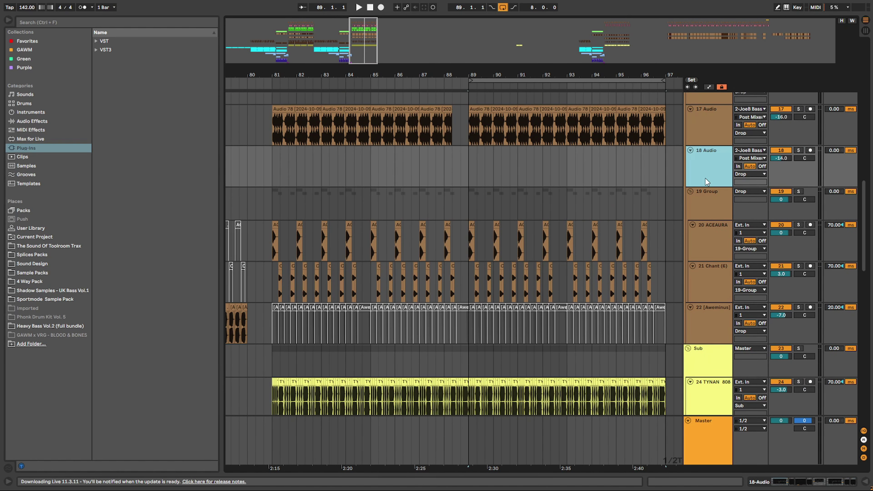
key("ctrl+t")
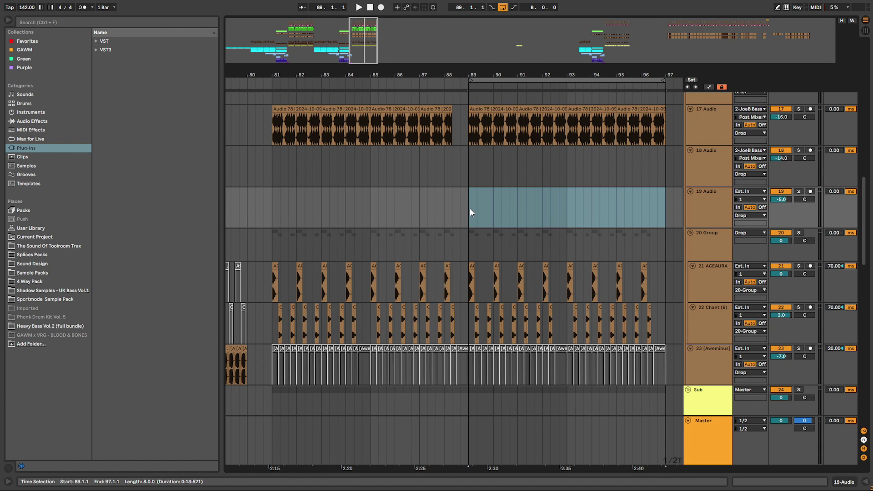
Loop bars 89 to 91 and search all browser results for "sustain"
left_click_drag(471, 212, 489, 211)
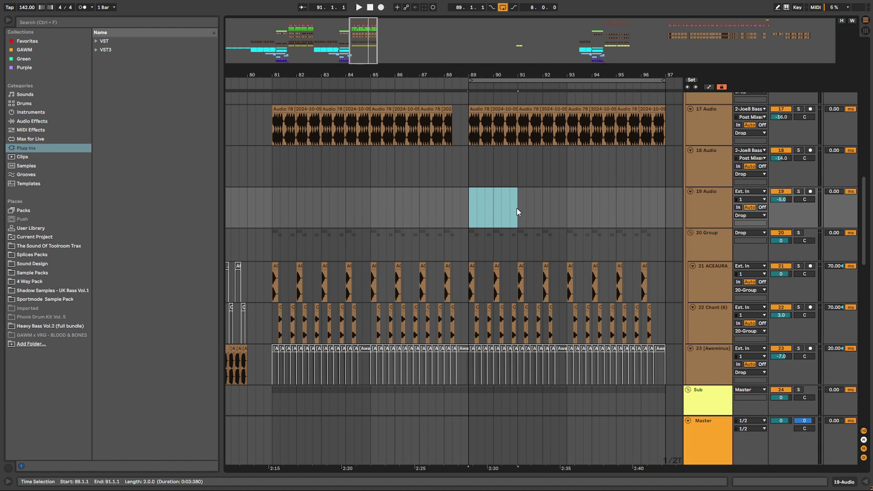
key("ctrl+l")
left_click(67, 21)
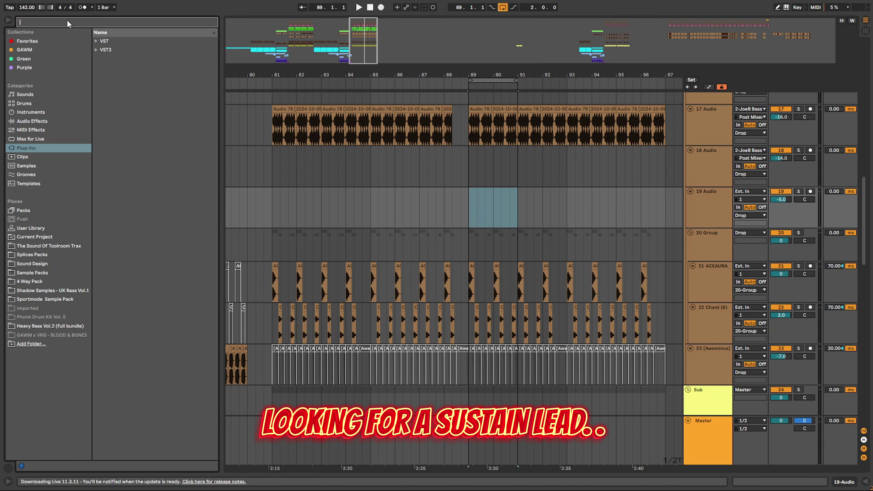
type("sustain")
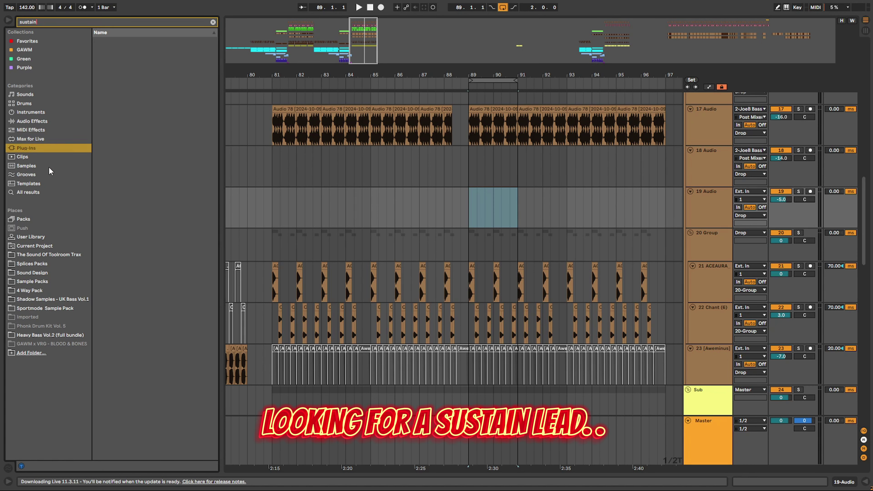
left_click(43, 193)
Audition the TOOGOOT synth and bass sustain samples, widening the browser to read their names
left_click(163, 156)
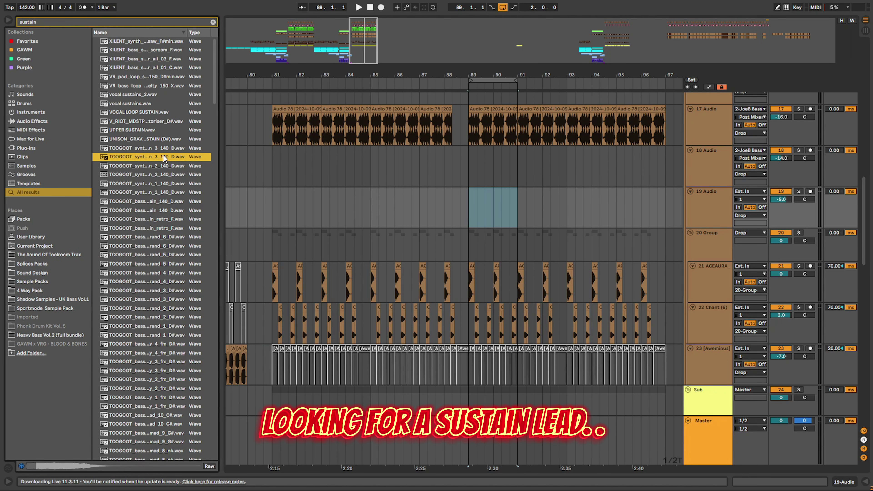
left_click(156, 248)
scroll(160, 275, "down", 4)
left_click(164, 313)
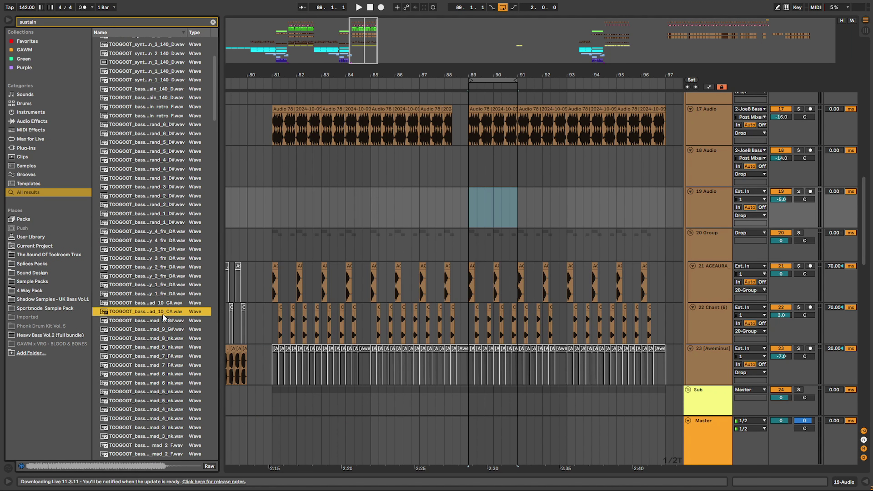
scroll(163, 323, "down", 1)
key("Down")
left_click(163, 328)
left_click(160, 347)
left_click_drag(220, 357, 253, 356)
left_click(193, 371)
scroll(154, 333, "down", 4)
key("Up")
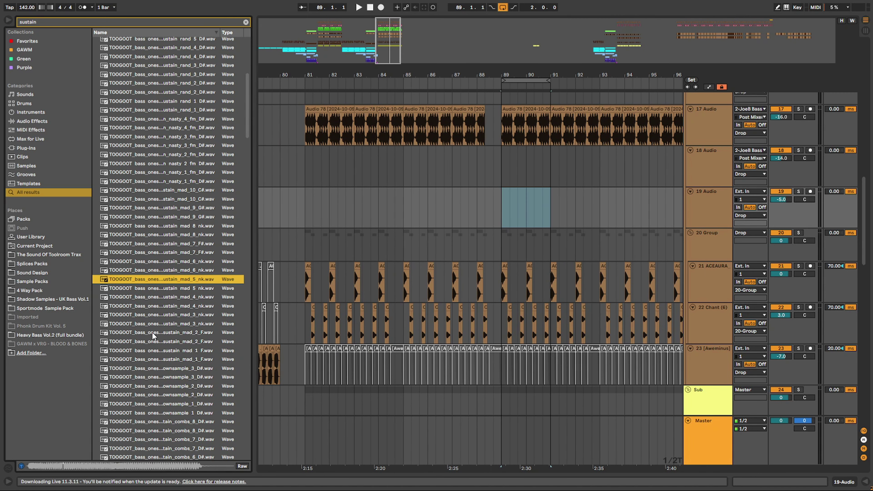
Place the TOOGOOT_bass_oneshot_sustain_mad_5_nk sample on track 19 at bar 89, duplicate it to bar 90 and play the loop
left_click_drag(164, 280, 502, 209)
key("space")
key("ctrl+d")
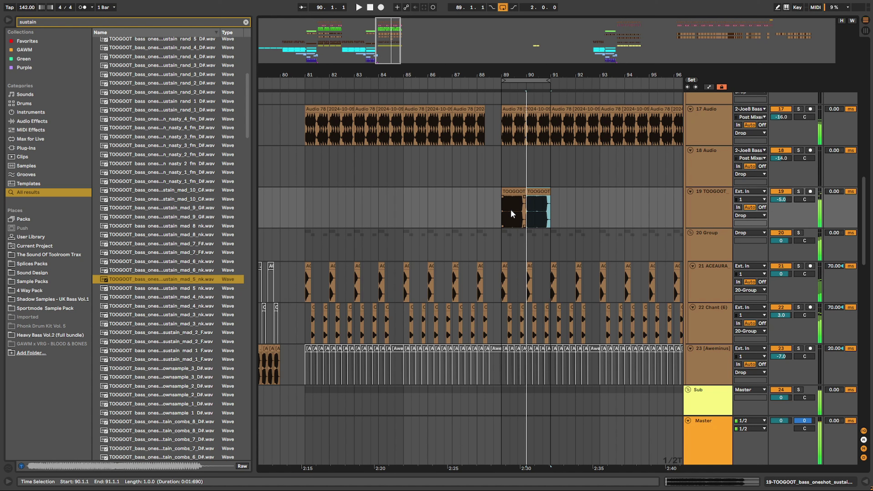
Fill bars 89 to 91 on track 19 with four back-to-back half-bar copies of the sustained bass clip and play them
left_click(515, 195)
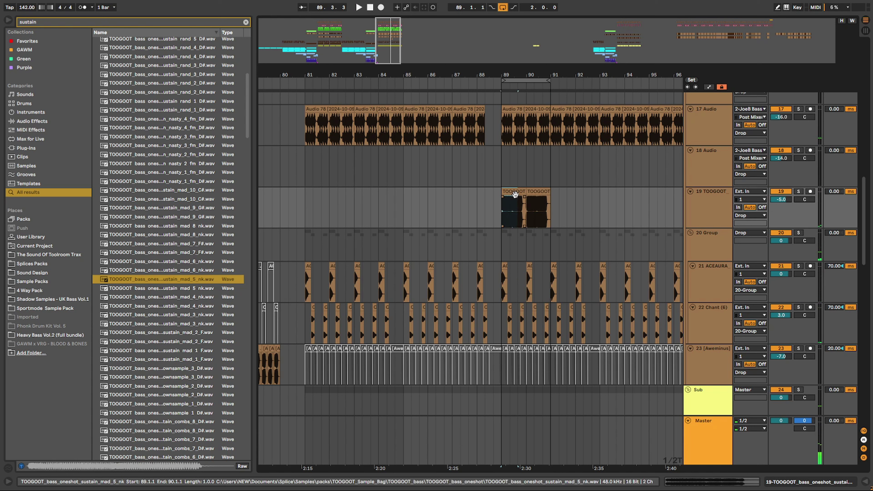
left_click(504, 216)
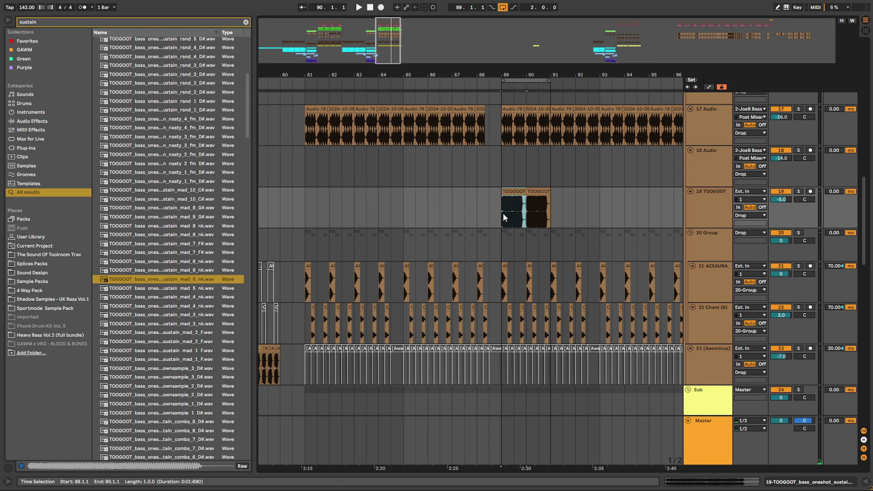
key("ctrl+d")
key("ctrl+d")
key("ctrl+d")
left_click(503, 203)
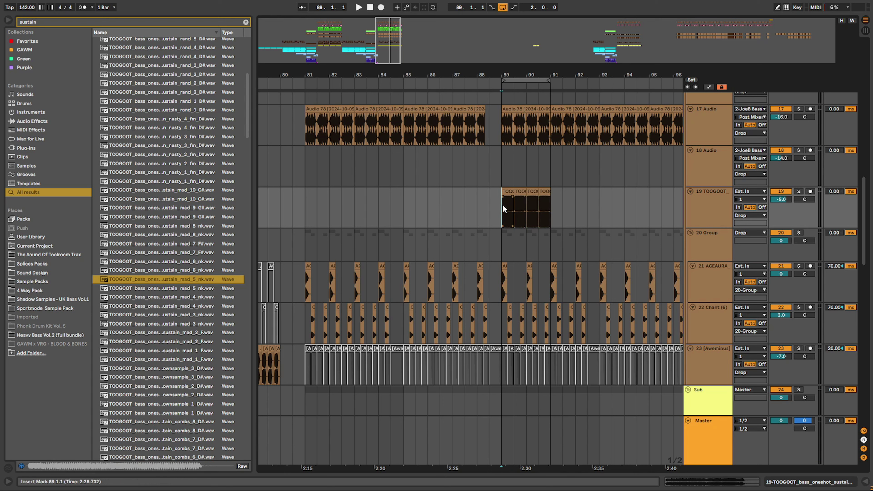
key("space")
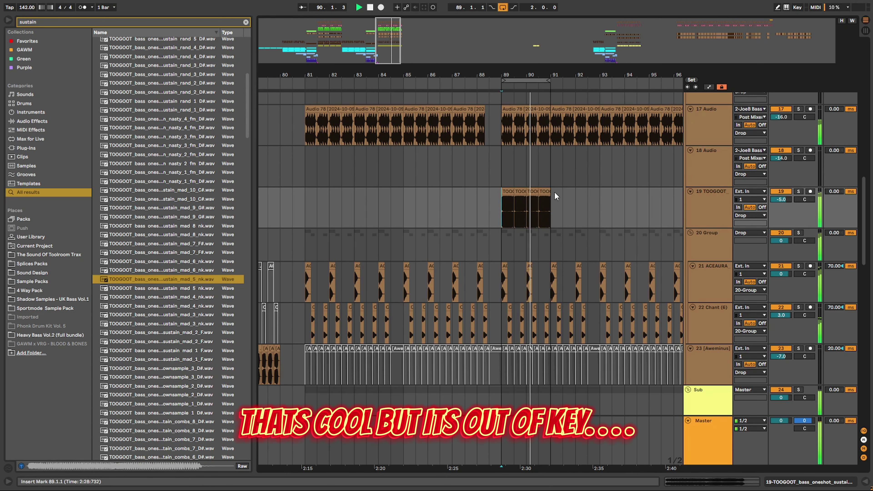
Copy the EQ Eight from track 17 onto the sustained bass on track 19 and play from bar 89
left_click(548, 191)
left_click(508, 191, "shift")
key("space")
double_click(706, 109)
left_click(152, 388)
left_click(731, 202)
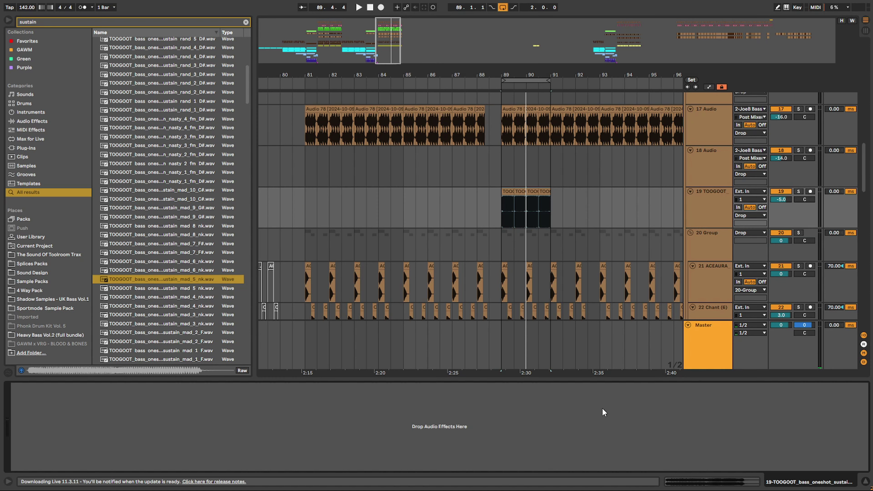
key("ctrl+v")
key("space")
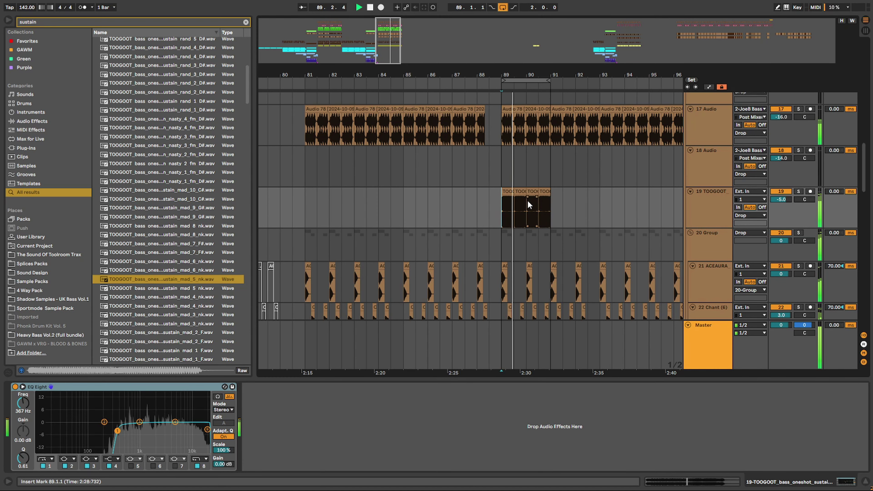
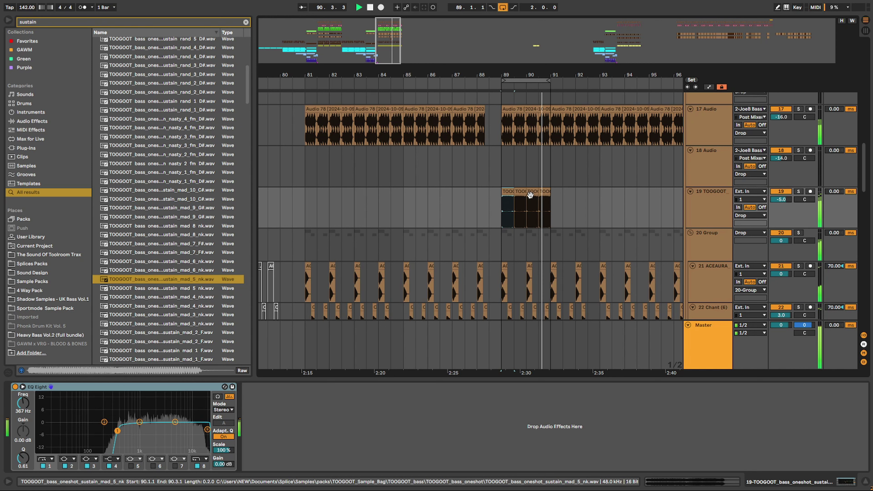
Open the Serato Sample window on track 1 and move it clear of the clips around bar 89
left_click(509, 193)
double_click(509, 193)
left_click(543, 192, "shift")
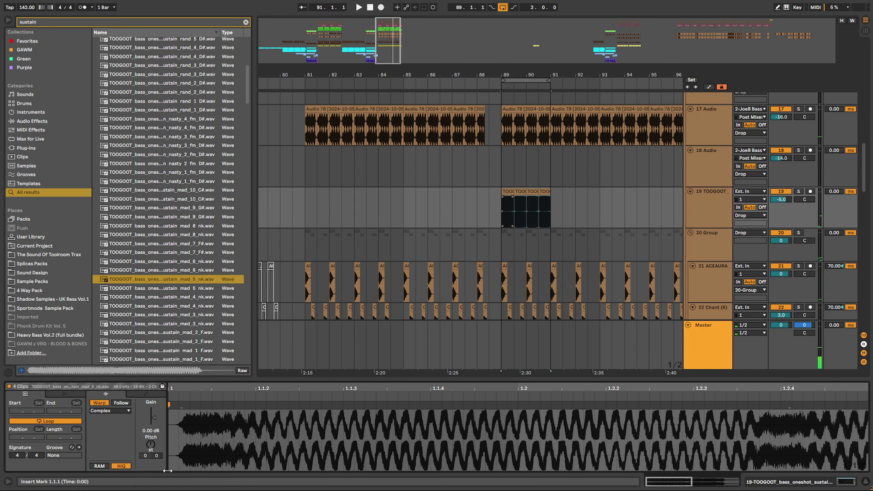
scroll(605, 194, "up", 10)
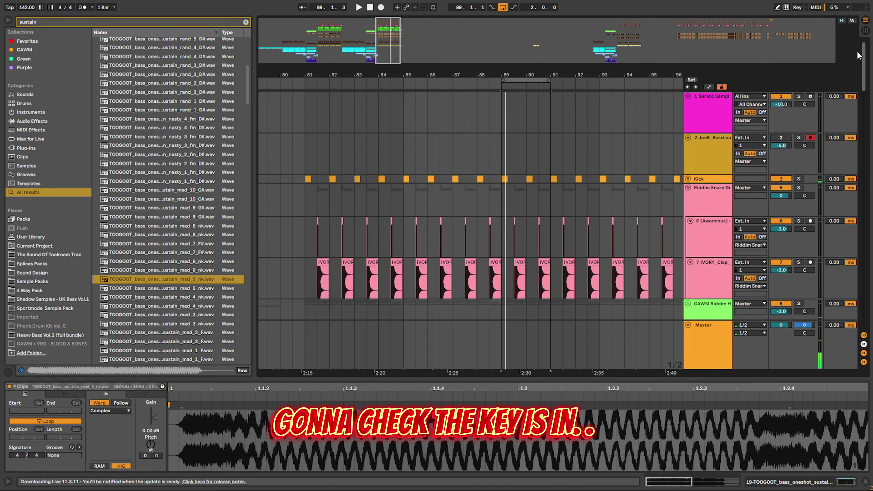
left_click(832, 482)
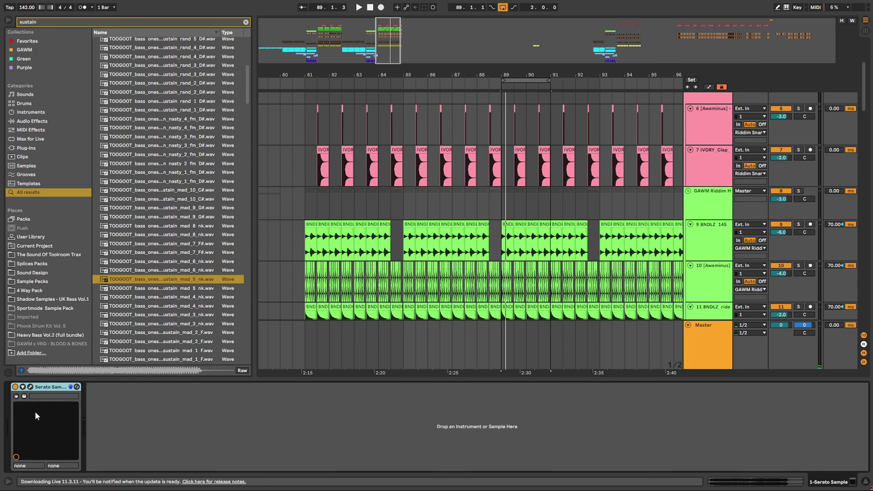
left_click(30, 387)
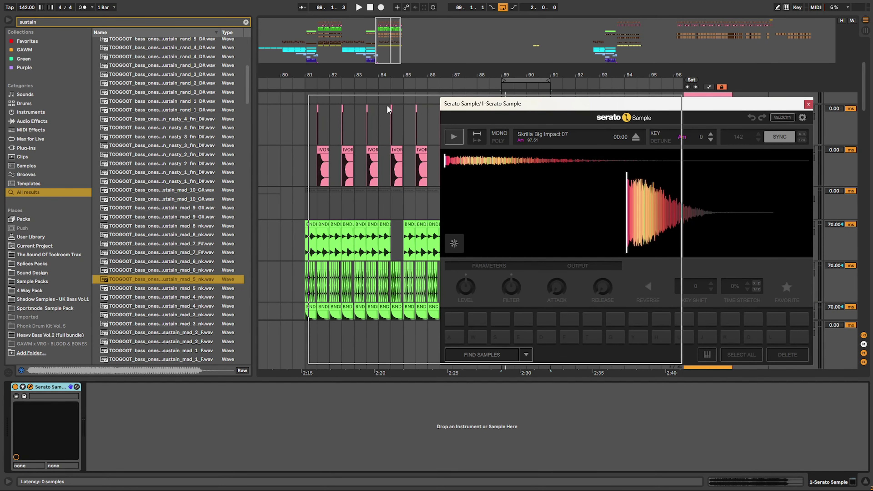
left_click_drag(529, 103, 95, 87)
Load the first sustained bass clip from track 19 into Serato Sample to check its key, and close the window
scroll(525, 211, "down", 10)
left_click(520, 216)
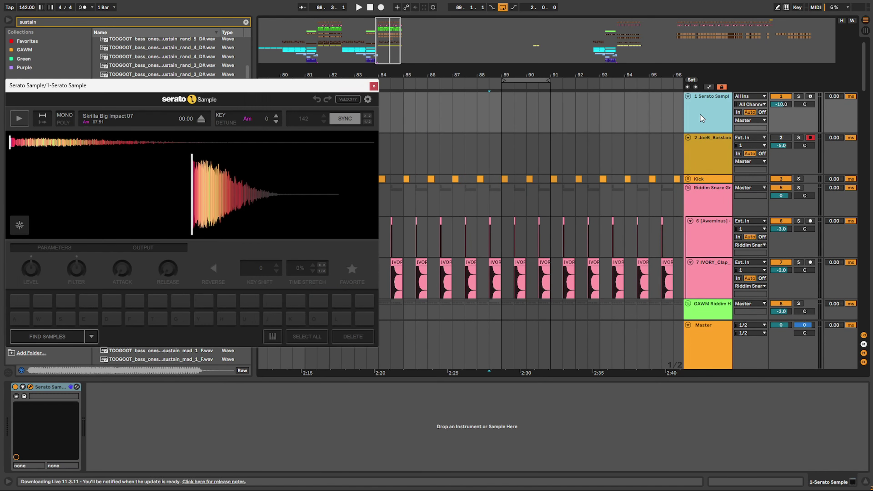
scroll(545, 223, "down", 5)
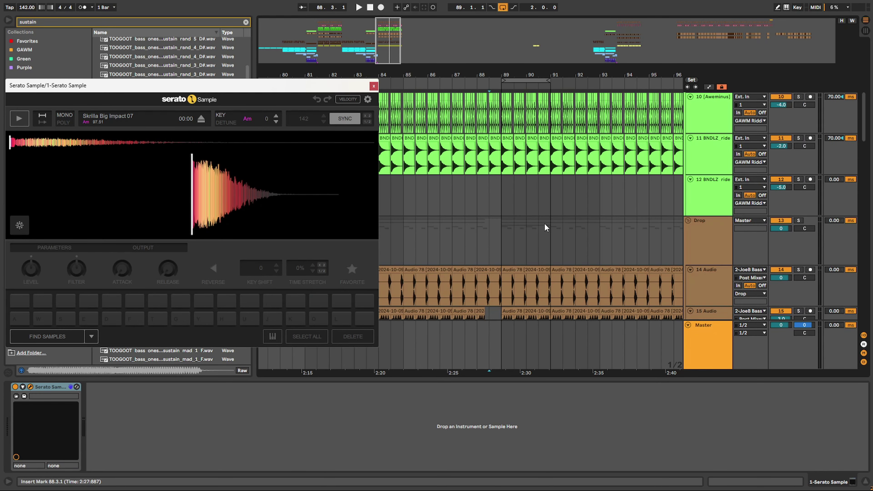
scroll(545, 223, "down", 6)
left_click(510, 204)
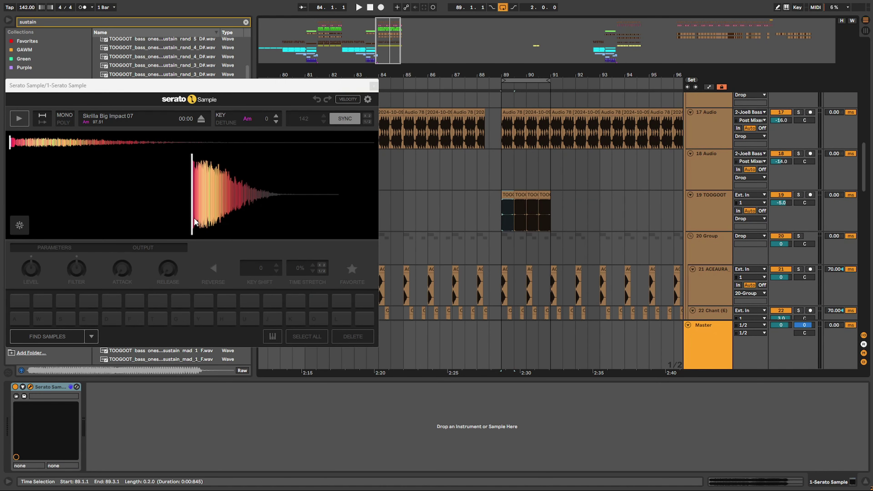
left_click_drag(195, 219, 195, 218)
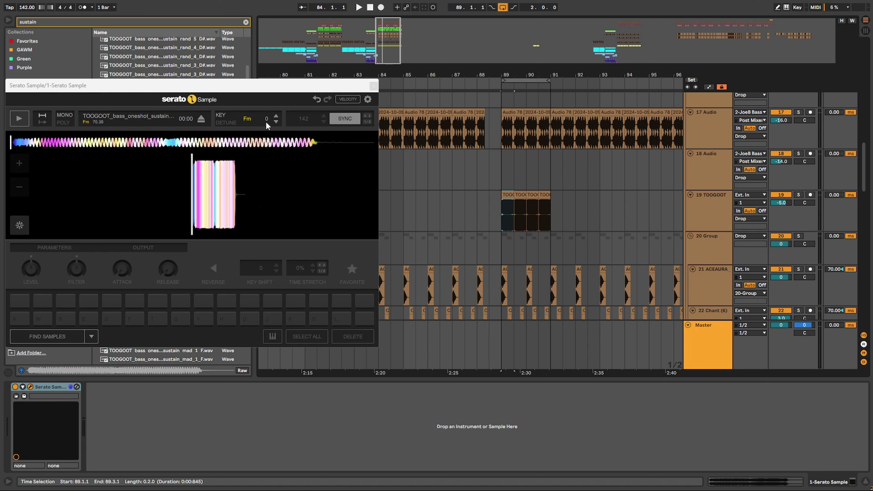
left_click(373, 86)
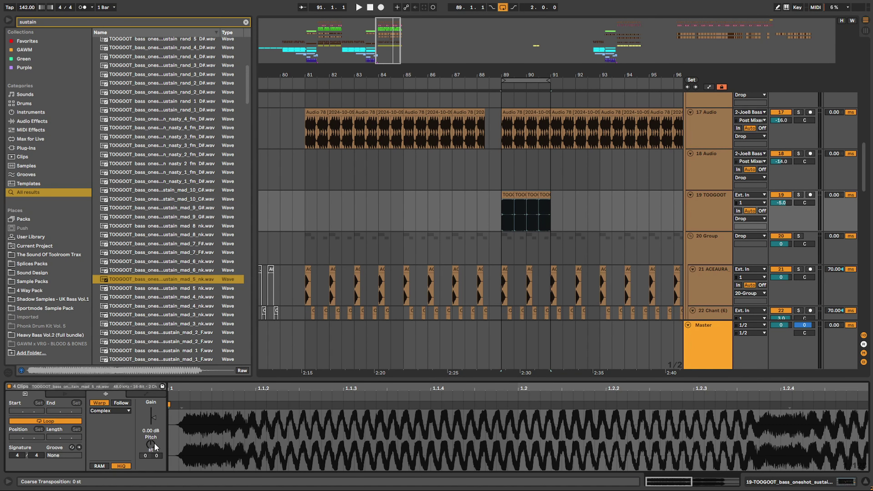
Transpose the four sustained bass clips on track 19 up 3 semitones and play them from bar 89
left_click(494, 222)
key("space")
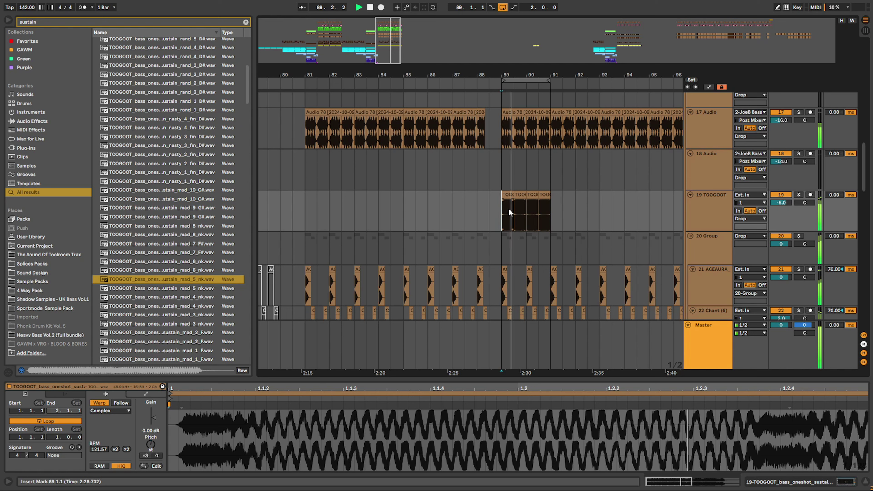
left_click(477, 212)
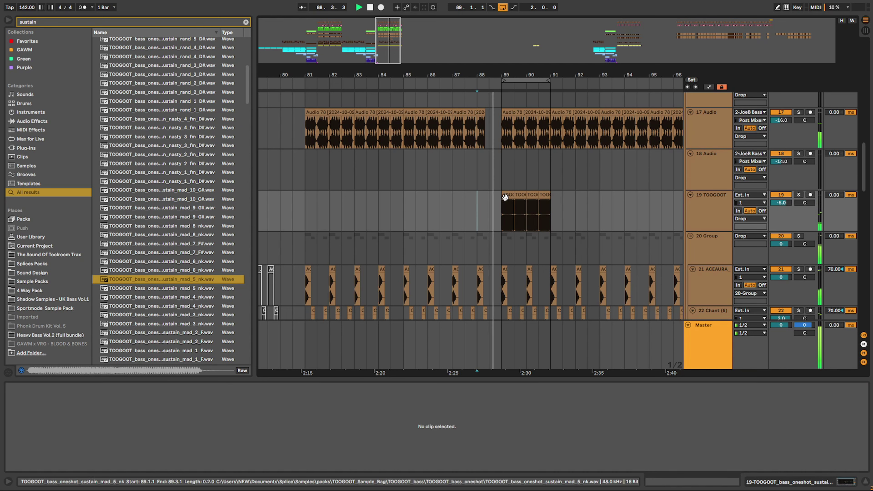
Draw a Transposition clip envelope on the first sustained bass clip, ramping down to -5 st just past beat 1.2
left_click(505, 197)
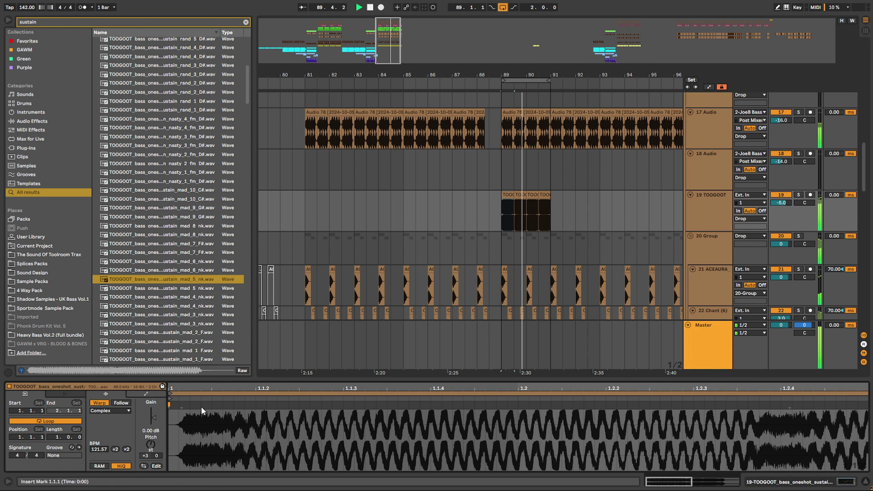
key("space")
left_click(136, 394)
left_click(107, 411)
left_click(109, 418)
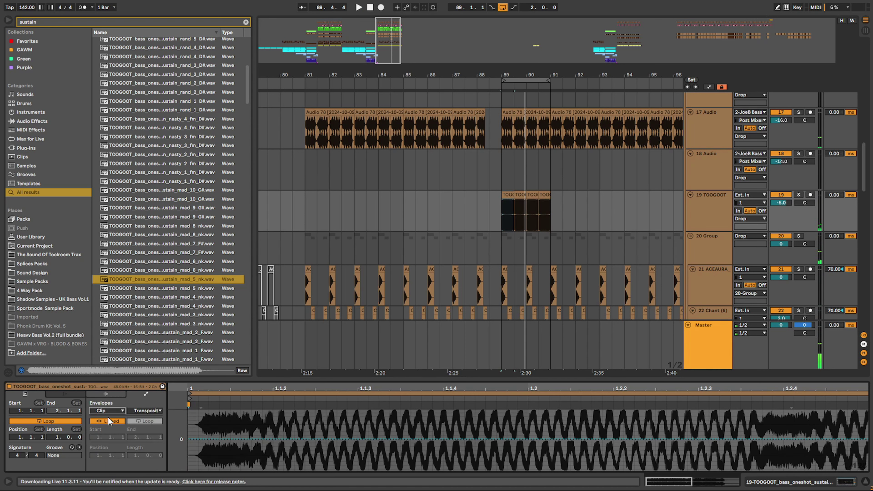
left_click(145, 411)
left_click(144, 418)
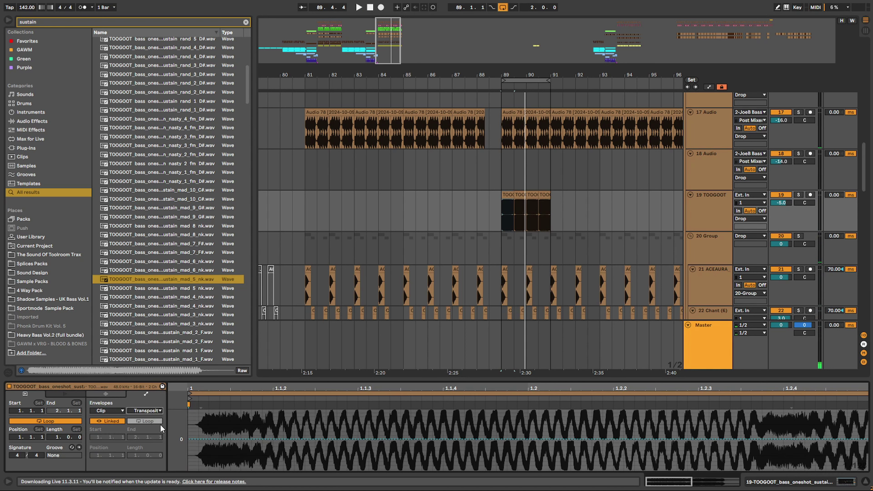
left_click(189, 439)
left_click_drag(258, 388, 258, 367)
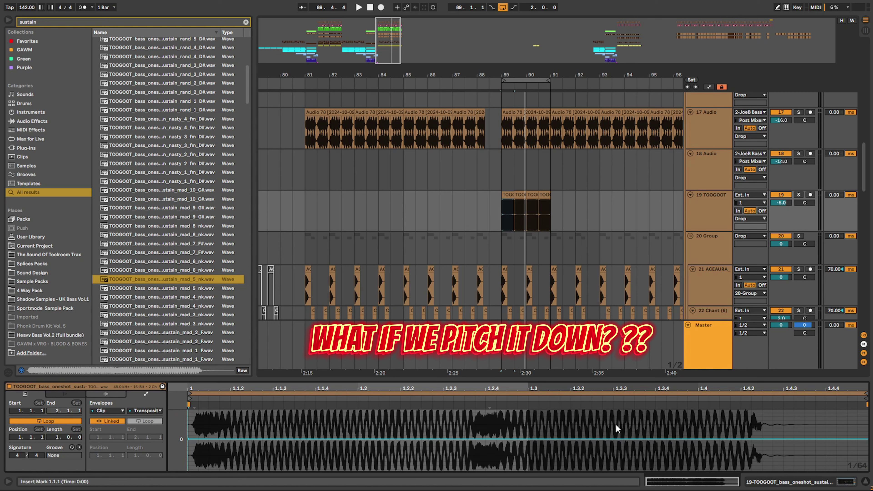
left_click_drag(532, 440, 379, 457)
Play the pitch-bent bass clip, repeat it up to bar 91 on track 19 and play the result
key("space")
key("space")
key("space")
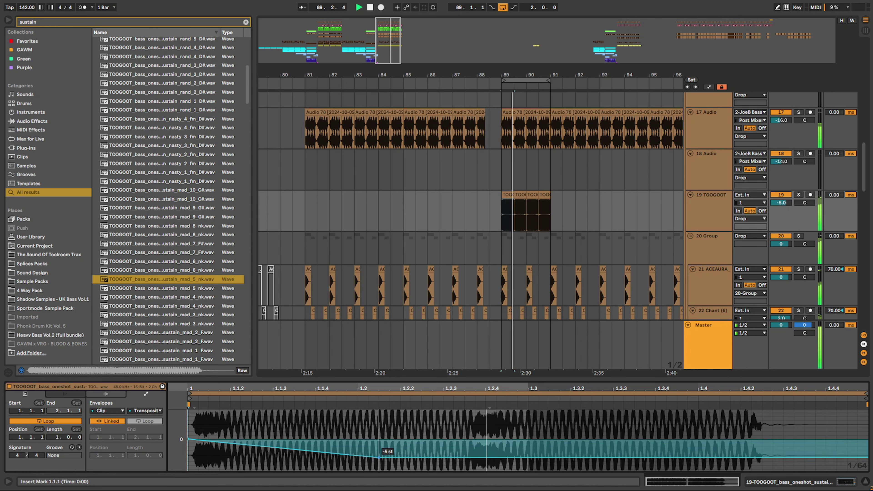
left_click(528, 197)
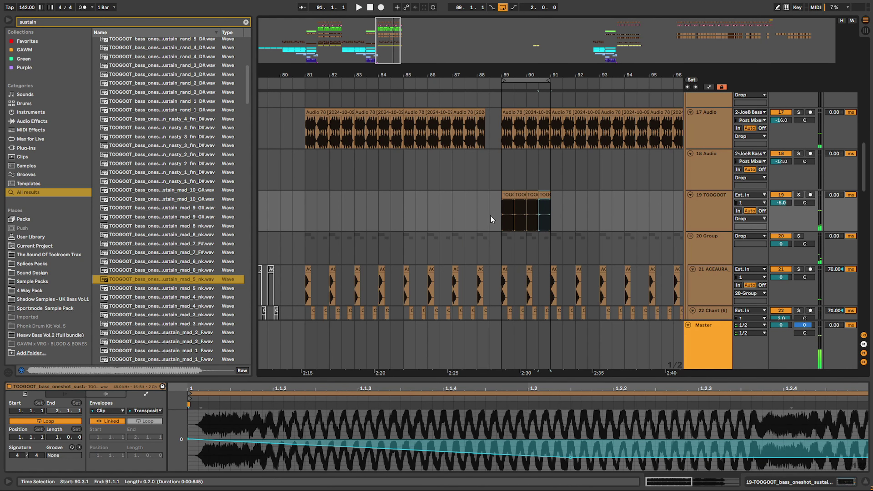
left_click(492, 219)
key("space")
left_click_drag(512, 74, 371, 78)
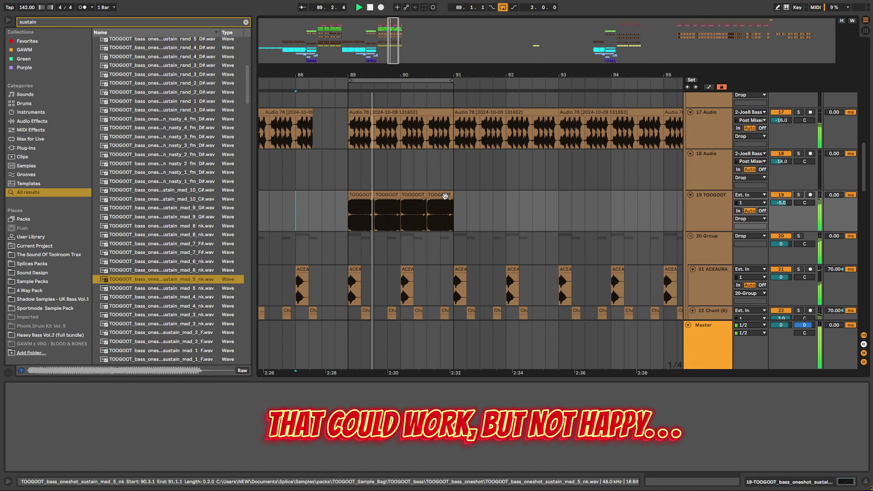
Set the warp mode of all four bass clips to Complex Pro with Formants at about 21 while they play
left_click(431, 195)
left_click(358, 195, "shift")
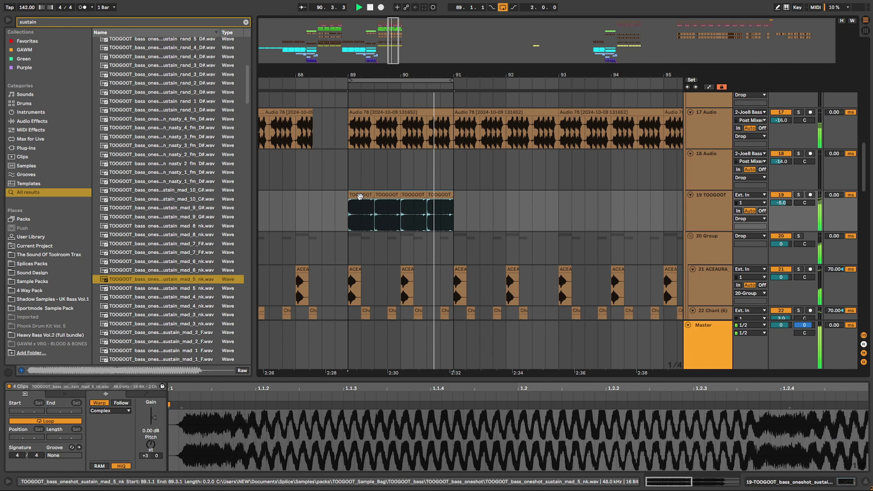
left_click(110, 410)
left_click(108, 424)
left_click_drag(110, 424, 110, 464)
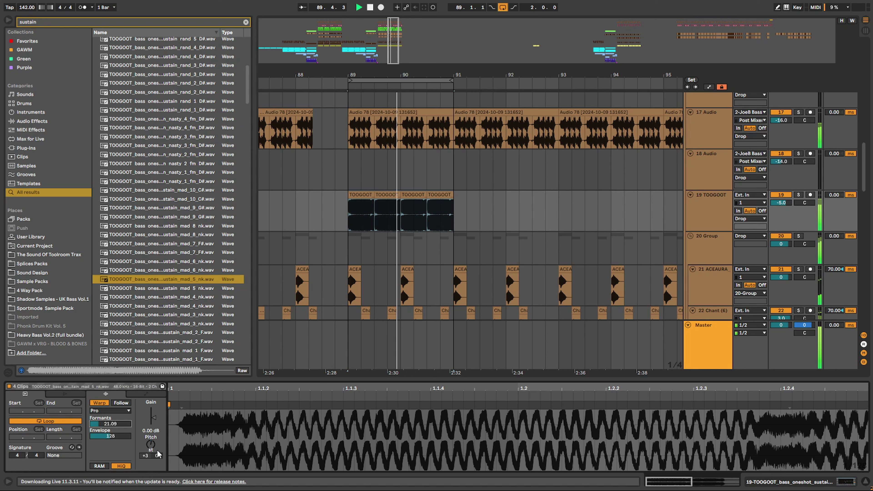
mouse_move(153, 442)
left_mouse_down()
mouse_move(153, 460)
mouse_move(152, 425)
left_mouse_up()
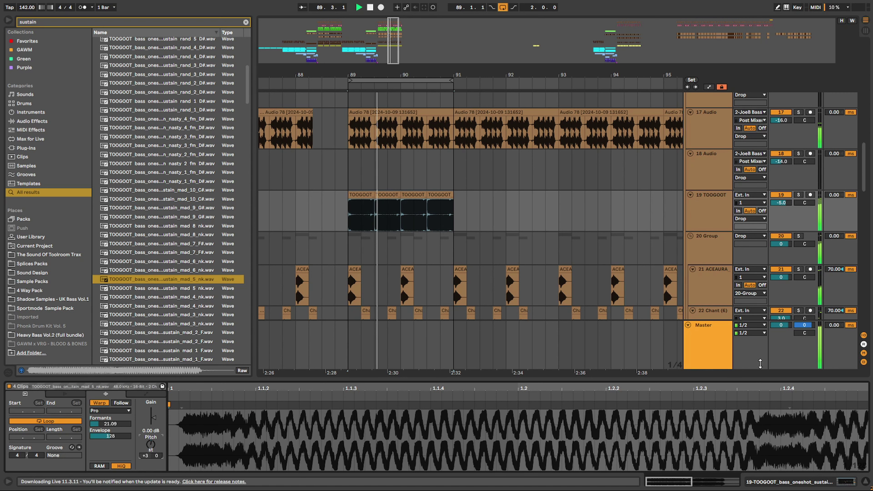
Stop playback, hide the clip detail view and move the four sustained bass clips on track 19 to bar 97
left_click(866, 481)
key("space")
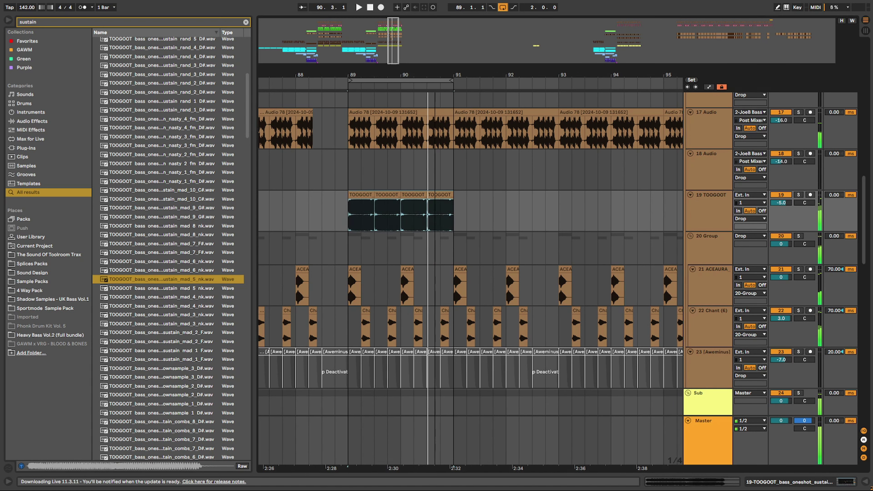
left_click_drag(434, 75, 435, 66)
left_click(435, 195)
left_click(384, 195, "shift")
left_click(383, 195)
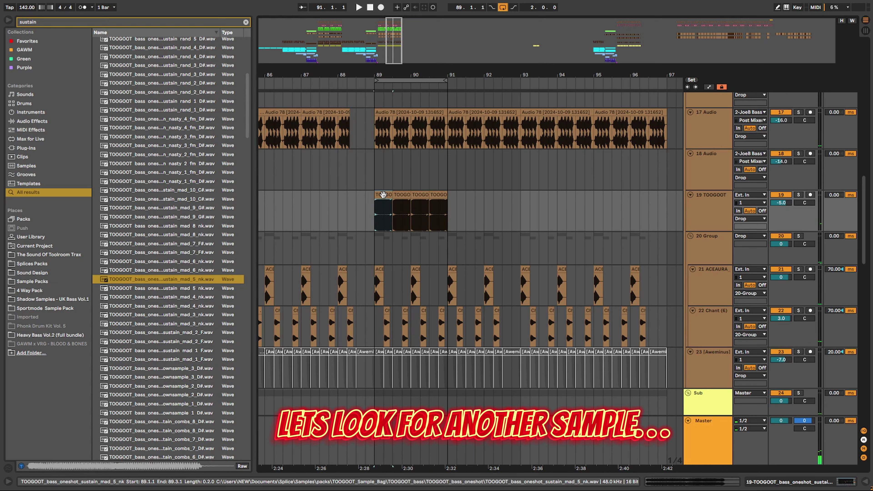
left_click_drag(441, 194, 653, 209)
Audition the TOOGOOT bass sustain samples in the browser, from the mad ones down to TOOGGOOT_bass_sustain_rumble
left_click(167, 289)
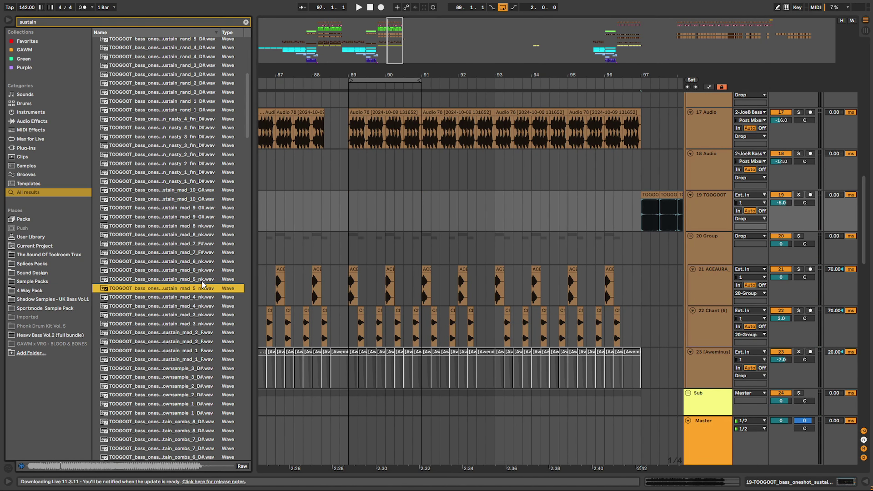
key("Down")
key("Down")
key("Down")
key("Down")
key("Down")
key("Down")
scroll(194, 277, "down", 3)
key("Down")
key("Down")
key("Down")
key("Down")
key("Down")
key("Down")
key("Down")
key("Down")
key("Down")
key("Down")
key("Down")
key("Down")
key("Down")
key("Down")
key("Down")
key("Down")
scroll(195, 293, "down", 3)
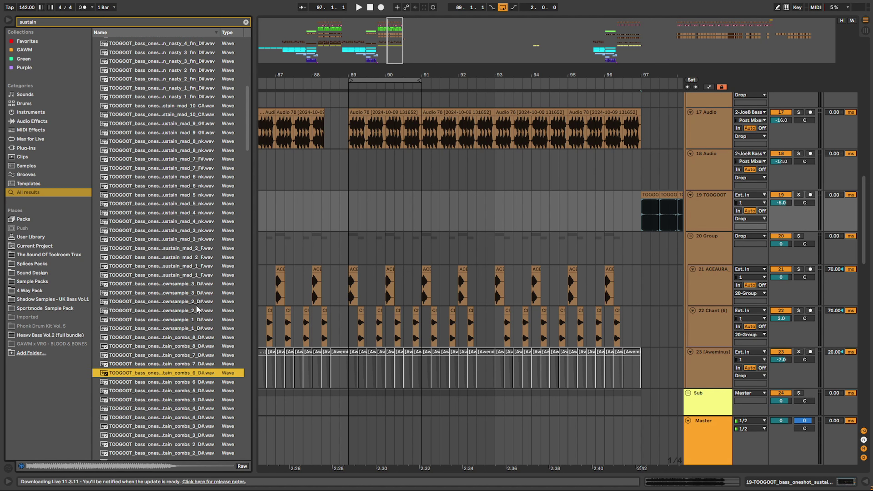
key("Down")
key("Down")
key("Down")
key("Down")
key("Down")
key("Down")
key("Down")
key("Down")
key("Down")
key("Down")
key("Down")
key("Down")
key("Down")
key("Down")
key("Down")
key("Down")
key("Down")
key("Down")
key("Down")
key("Down")
scroll(195, 310, "down", 3)
scroll(194, 323, "down", 3)
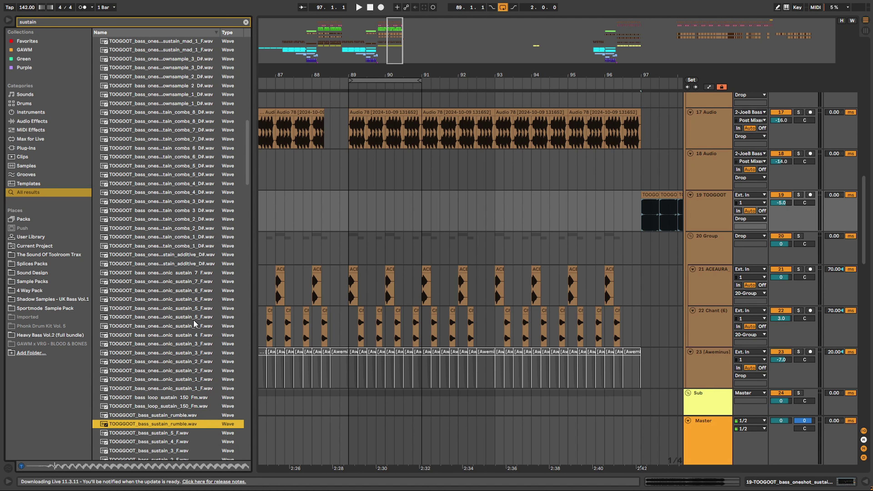
Place the TOOGGOOT_bass_sustain_rumble sample on track 19 at bar 89 and duplicate it to bar 91
left_click_drag(183, 432, 365, 217)
key("ctrl+d")
key("ctrl+d")
key("ctrl+d")
key("ctrl+d")
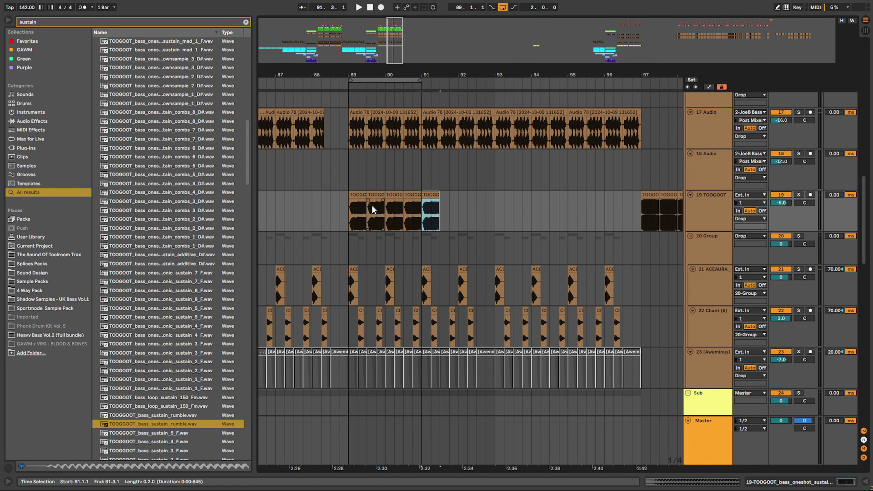
key("ctrl+z")
Turn on Warp for the first rumble clip and extend its end to 89.3
left_click_drag(360, 75, 431, 187)
left_click(428, 196)
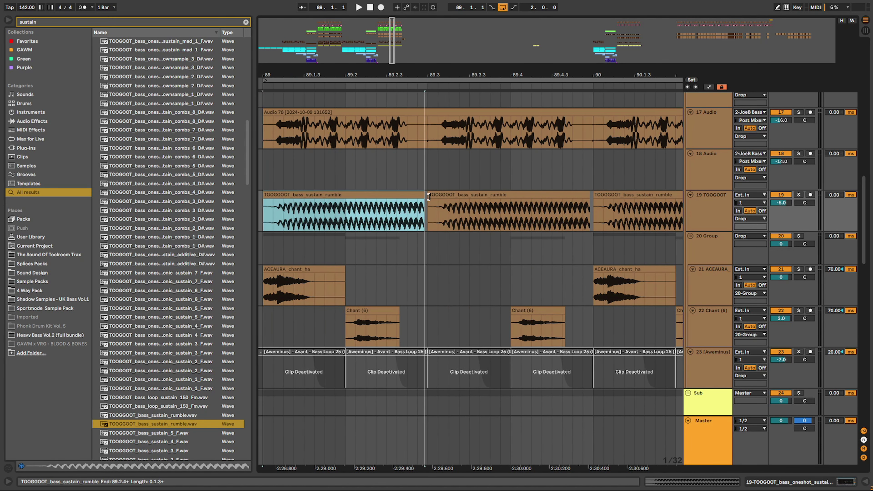
double_click(407, 195)
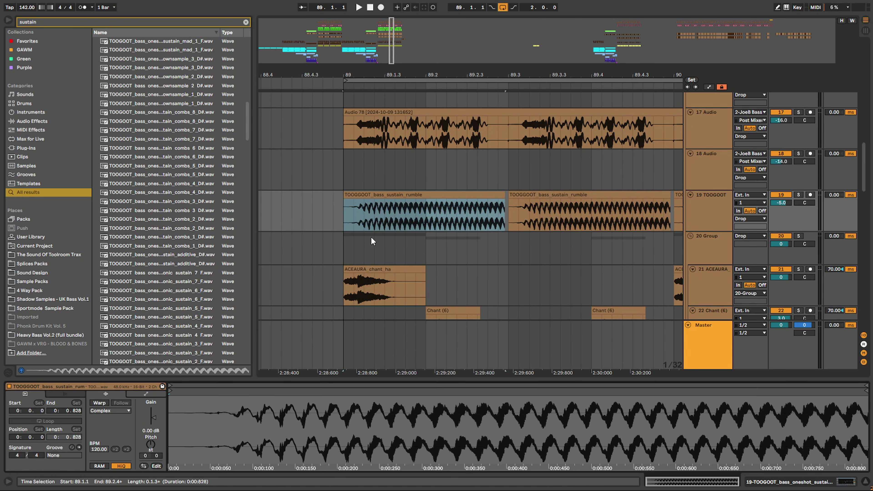
left_click(98, 403)
left_click(508, 197)
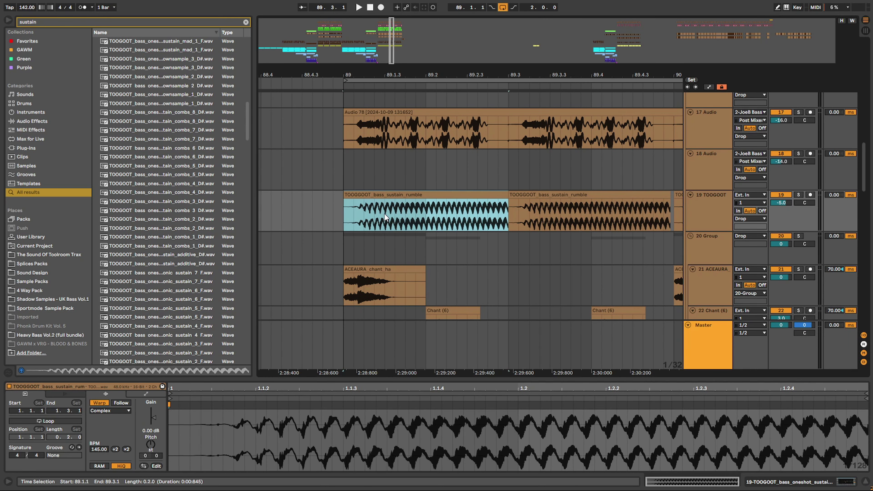
Trim the quiet start off the first rumble clip and fit it to the half bar from 89 to 89.3
left_click_drag(384, 214, 371, 217)
mouse_move(507, 197)
left_mouse_down()
mouse_move(528, 197)
mouse_move(507, 195)
left_mouse_up()
key("ctrl+z")
Repeat the adjusted rumble clip in back-to-back half-bar copies from bar 89 to 91.3 and play them
key("ctrl+d")
key("ctrl+d")
key("ctrl+d")
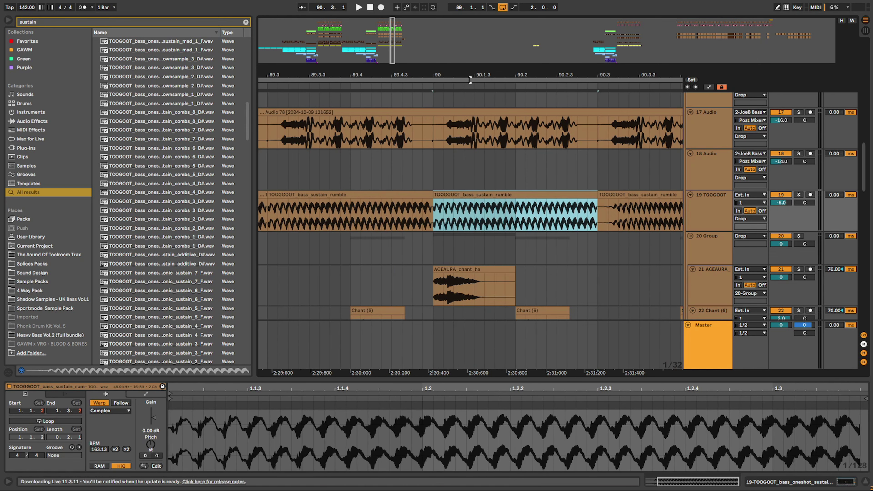
left_click_drag(451, 65, 459, 37)
key("ctrl+d")
left_click(411, 219)
key("space")
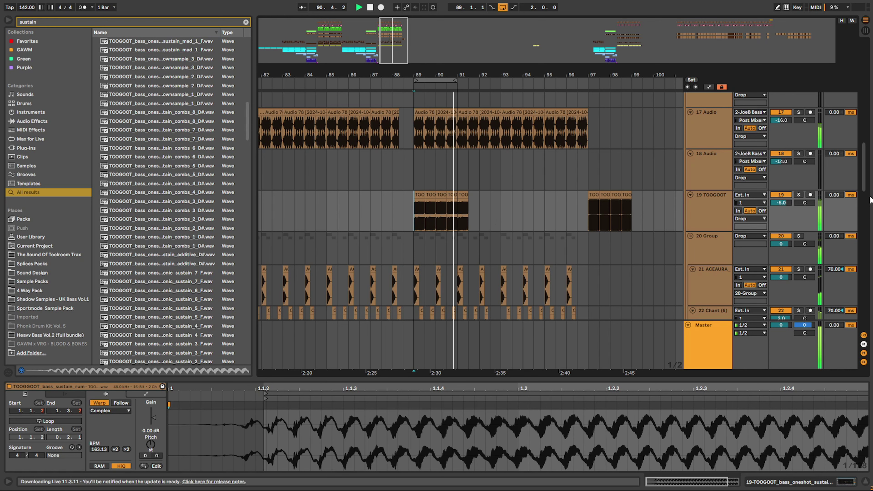
Load the first rumble clip from track 19 into Serato Sample to check its key, and close the plug-in window
left_click_drag(864, 167, 872, 62)
scroll(669, 280, "down", 4)
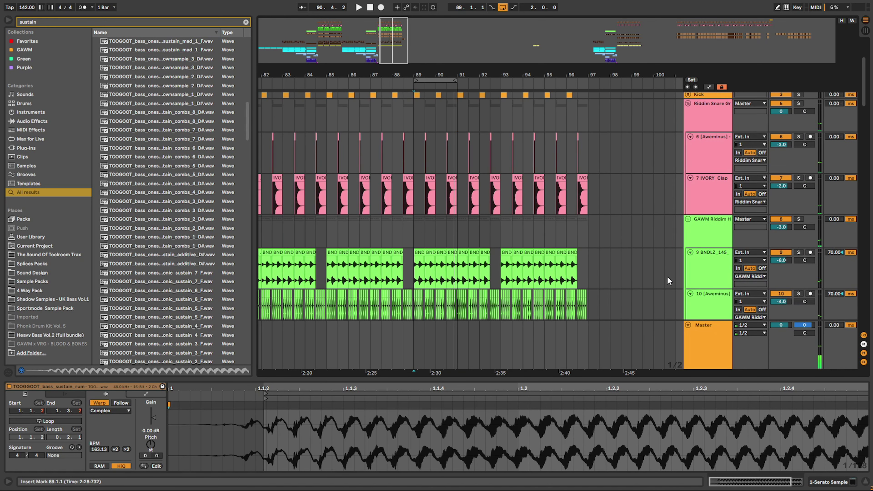
left_click(846, 486)
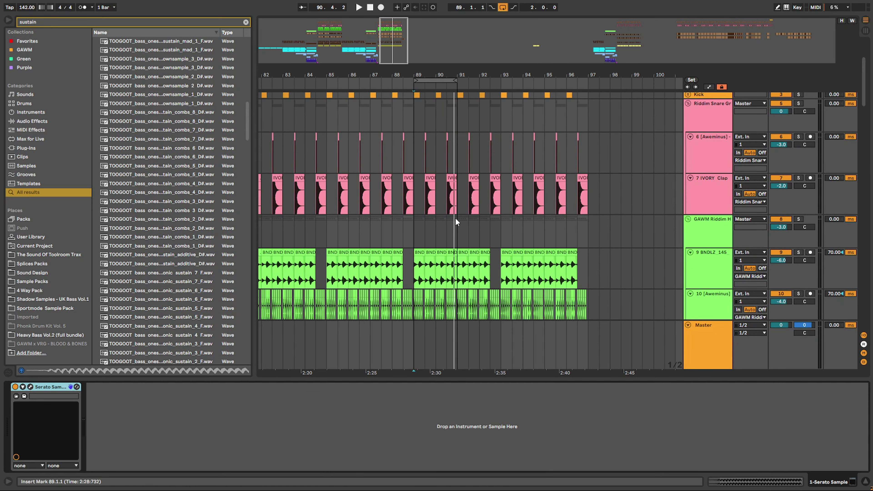
scroll(430, 208, "down", 6)
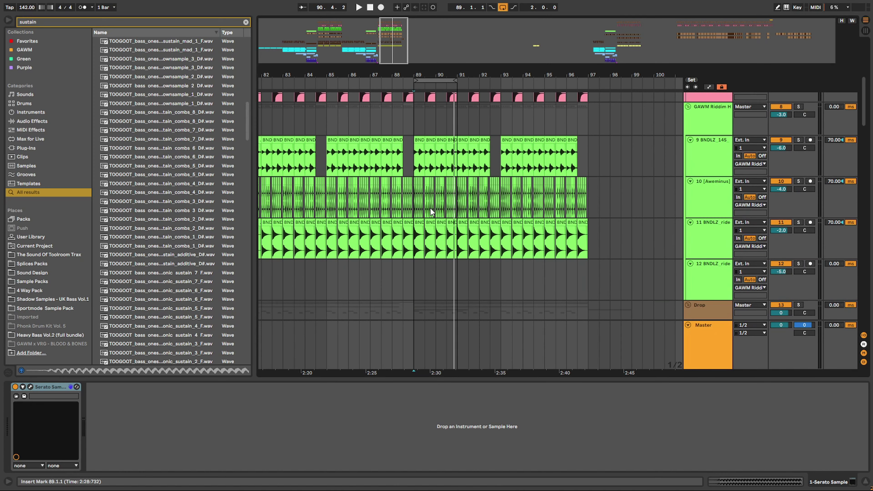
scroll(514, 209, "up", 3)
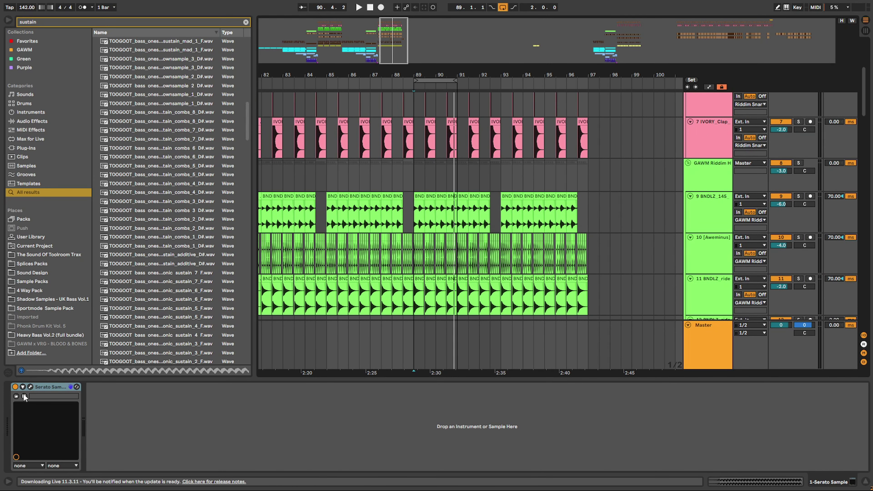
left_click(30, 387)
scroll(418, 170, "down", 10)
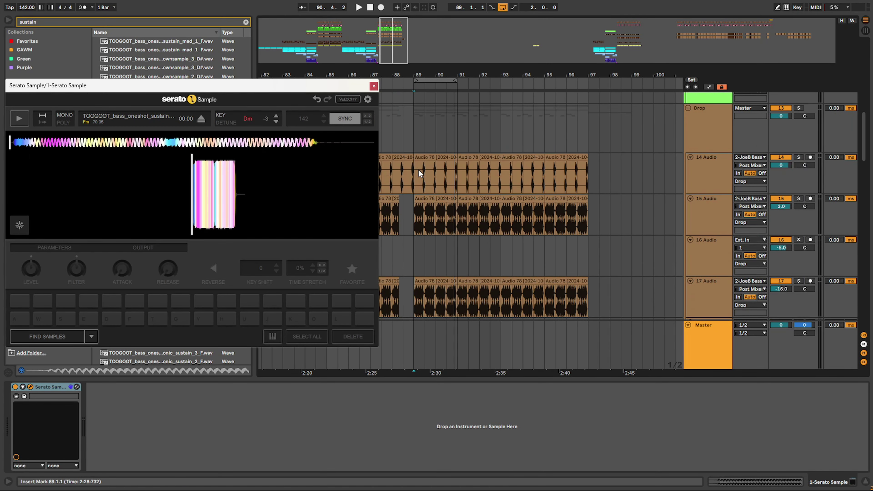
scroll(418, 171, "up", 3)
scroll(423, 168, "up", 4)
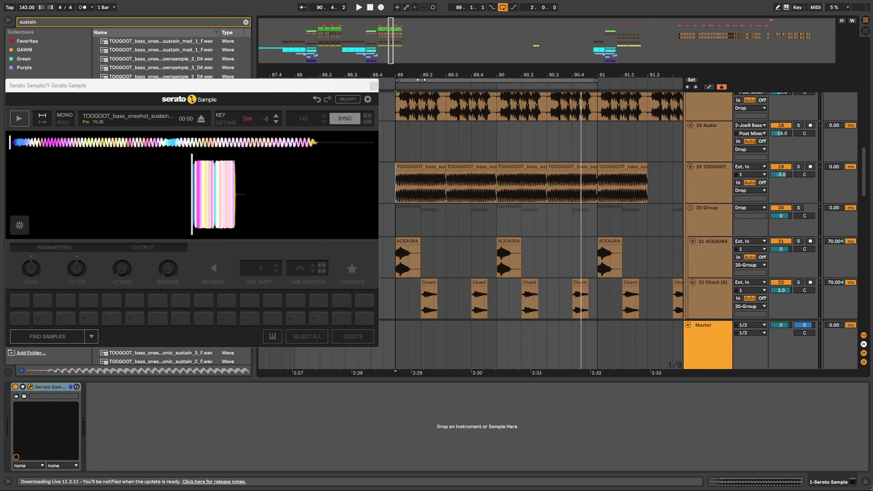
left_click_drag(428, 166, 220, 181)
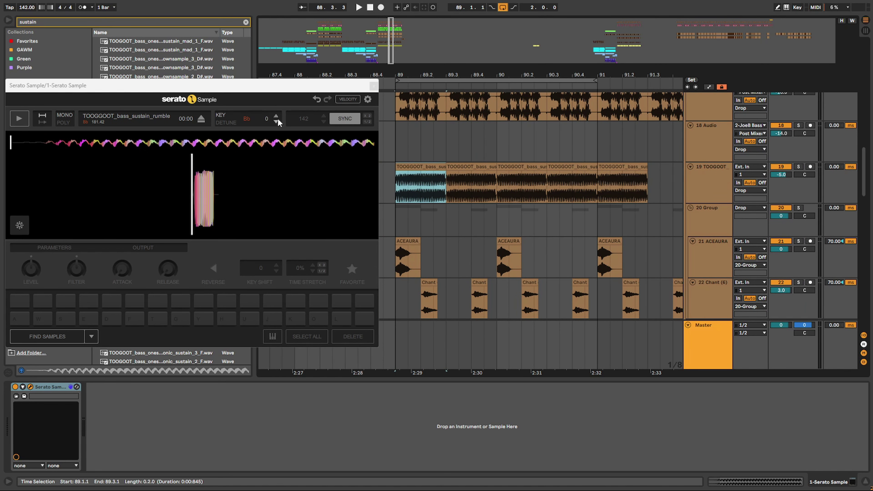
left_click(375, 87)
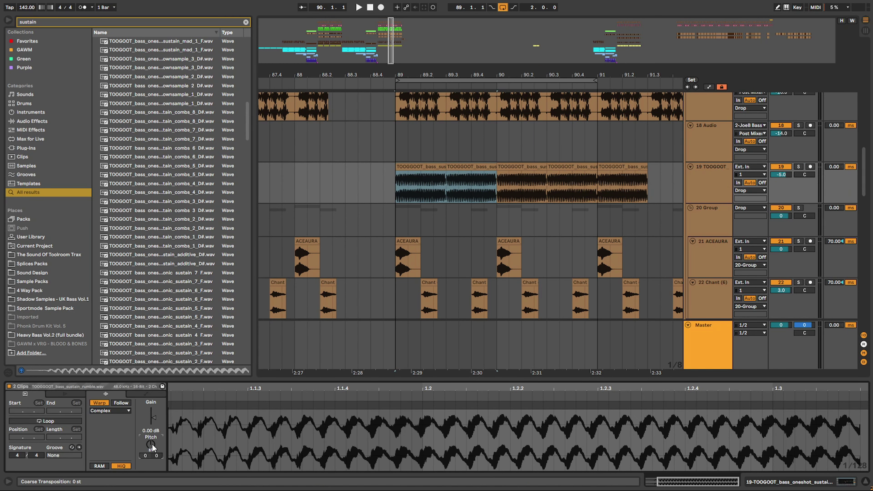
Transpose the two rumble clips between bars 89 and 90 up 4 semitones and duplicate them back to back up to bar 97
key("space")
left_click_drag(153, 444, 153, 442)
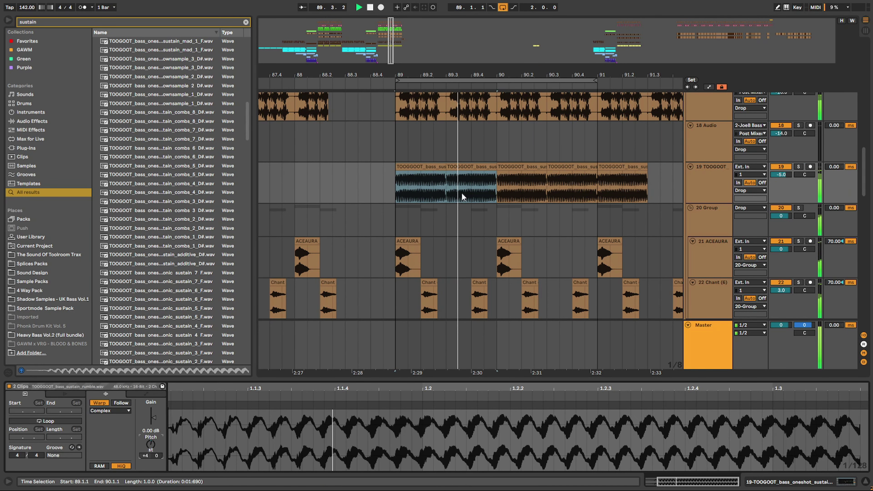
left_click(464, 167)
left_click(435, 167, "shift")
key("ctrl+d")
key("ctrl+d")
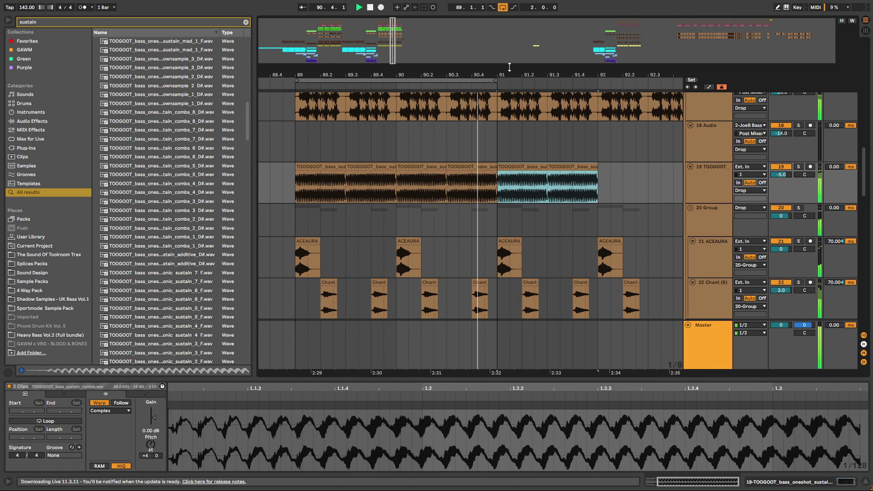
key("ctrl+d")
left_click_drag(509, 71, 485, 30)
key("ctrl+d")
key("ctrl+d")
key("ctrl+d")
key("ctrl+d")
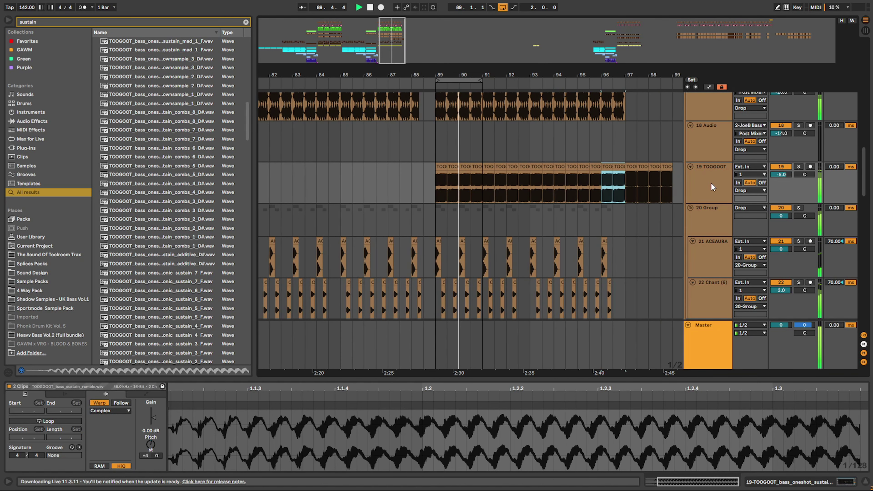
Consolidate the four rumble clips from bar 89 to 91 on track 19 into one clip
key("space")
left_click(441, 166)
left_click(468, 164, "shift")
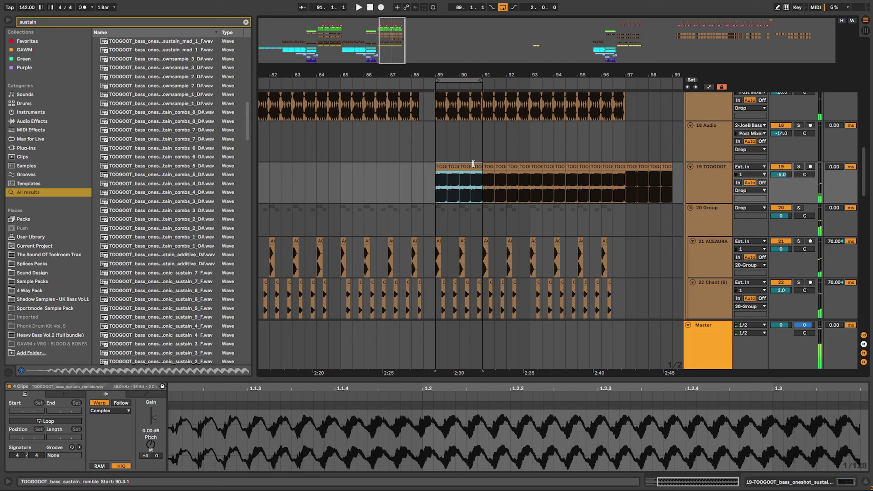
key("ctrl+j")
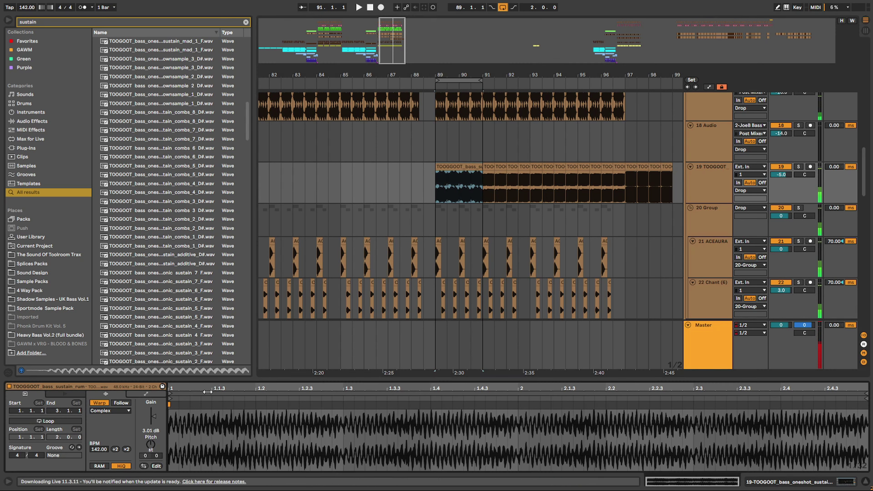
Draw a Transposition envelope on the consolidated rumble clip that ramps down to -2 st at its end, and play it
left_click(145, 395)
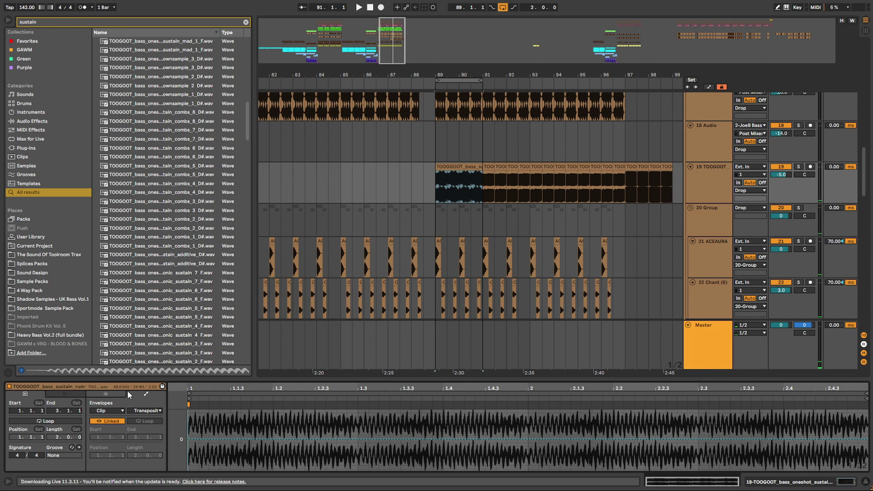
left_click(109, 412)
left_click(111, 421)
left_click(145, 411)
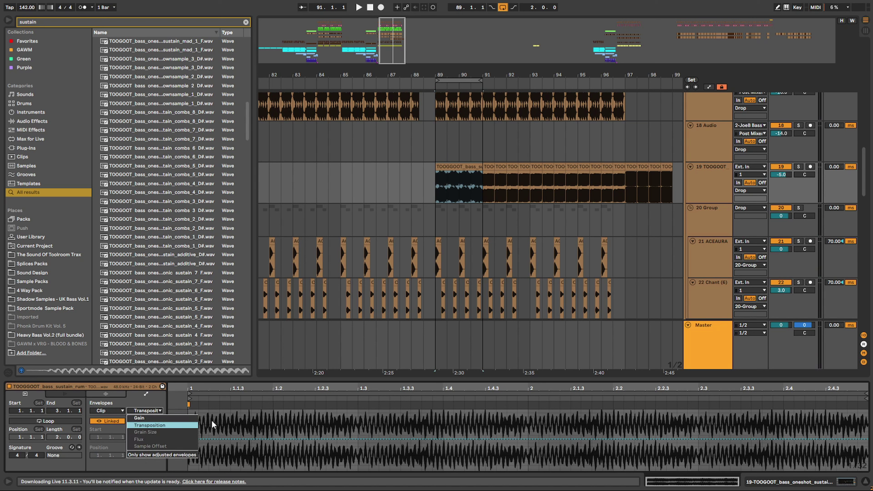
left_click(211, 422)
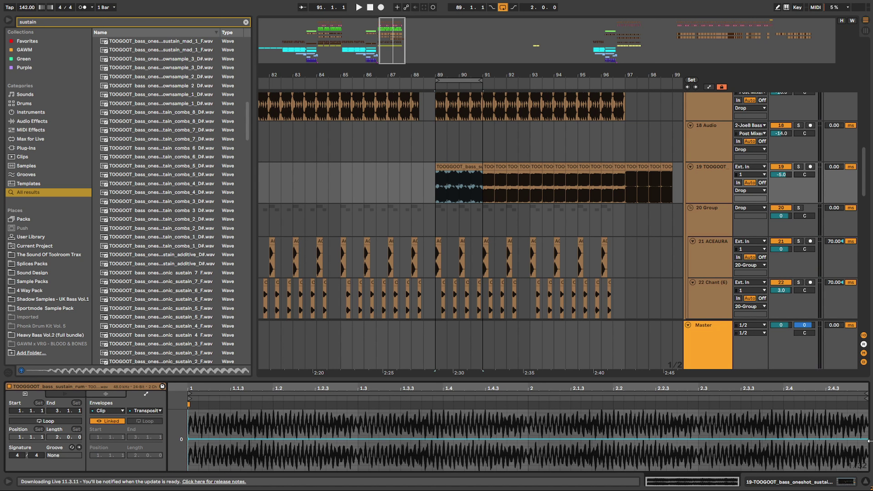
left_click_drag(865, 444, 865, 446)
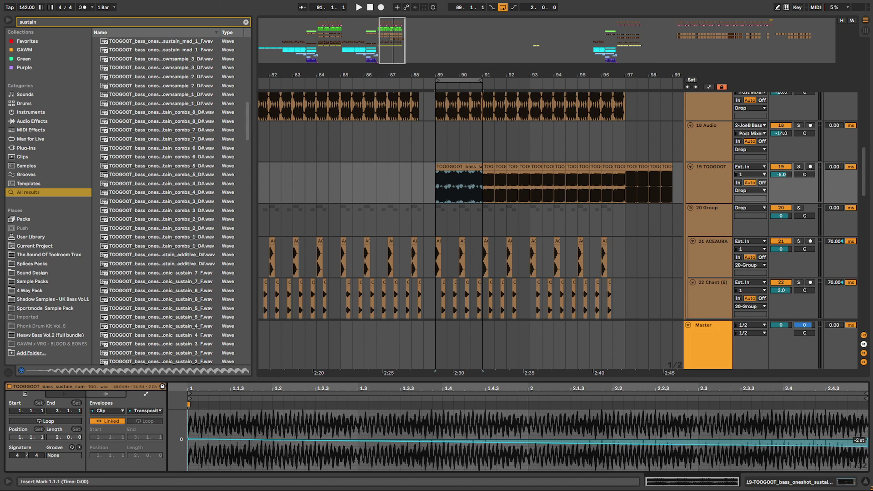
key("space")
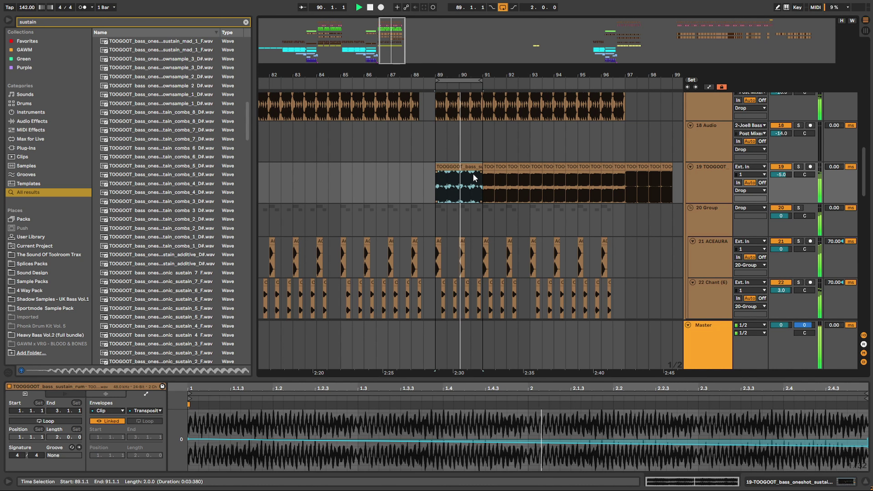
Duplicate the pitch-bending rumble clip back to back up to bar 97 and play the lead-in to the drop
key("ctrl+d")
key("ctrl+d")
key("ctrl+d")
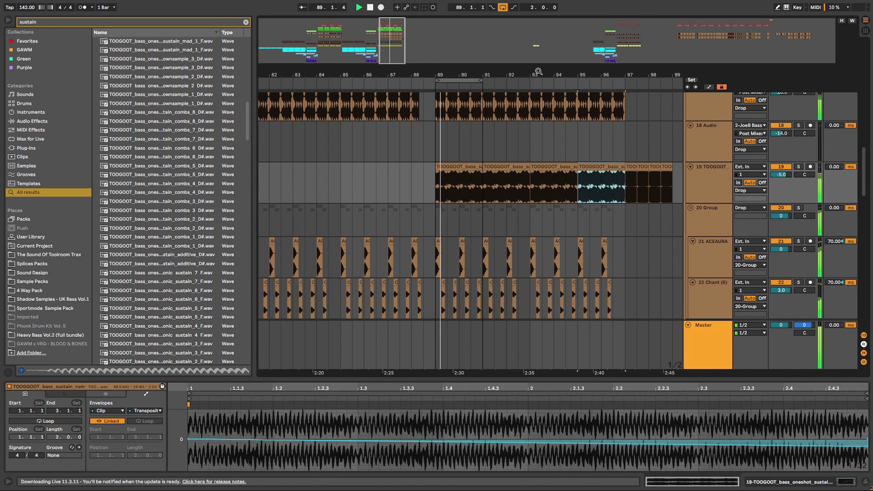
key("minus")
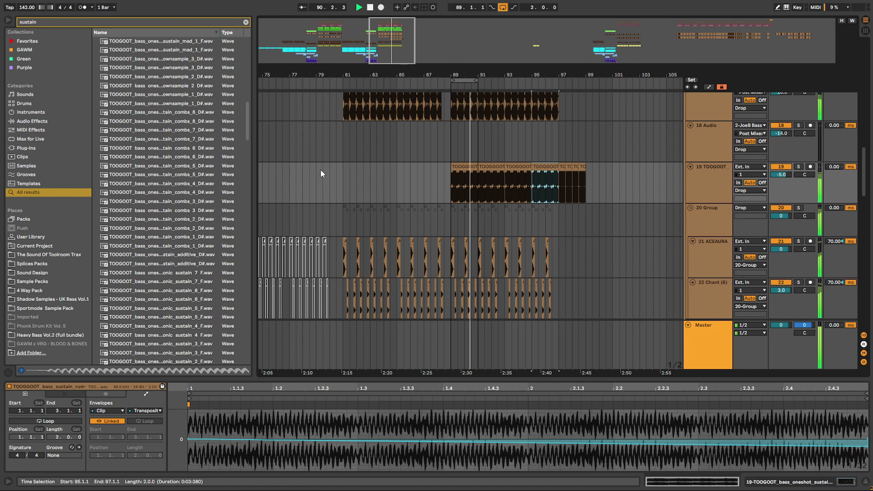
left_click(320, 170)
key("space")
key("space")
Try copying the rumble clips from a trimmed start at 89.3 to bar 81 and transposing the copies down 12 semitones
left_click_drag(452, 166, 458, 167)
left_click(550, 166, "shift")
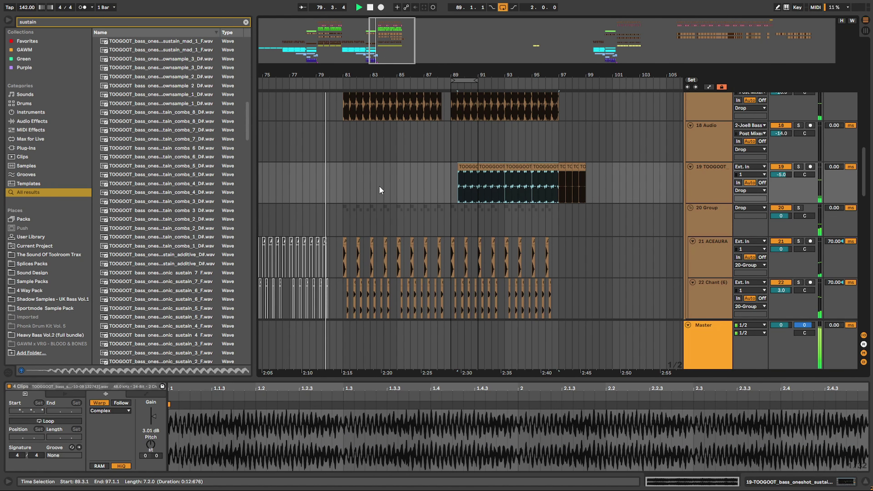
left_click(341, 180)
key("ctrl+v")
left_click(153, 441)
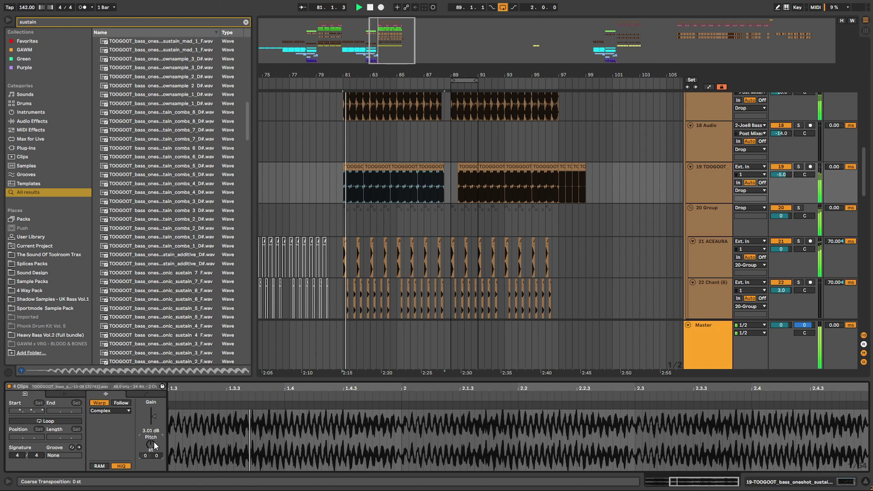
type("-12")
key("Return")
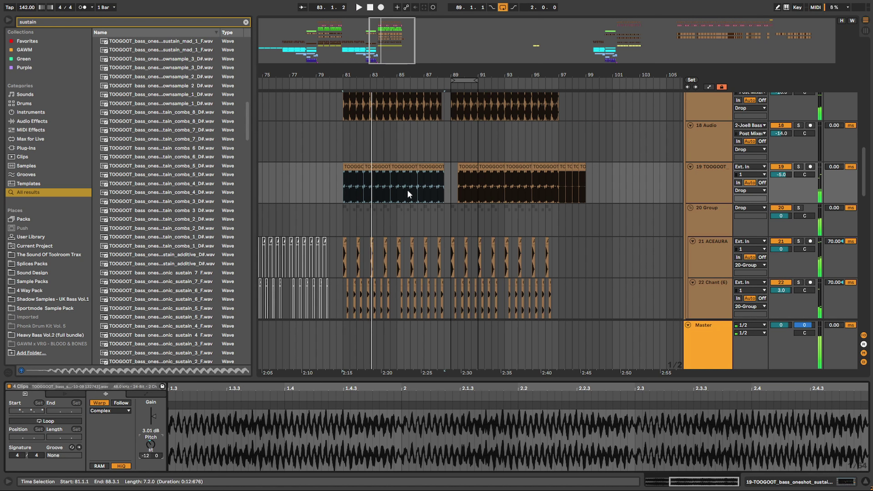
Undo the rumble copies at bar 81 and the trim of the clip at bar 89
left_click(351, 159)
left_click_drag(362, 166, 367, 167)
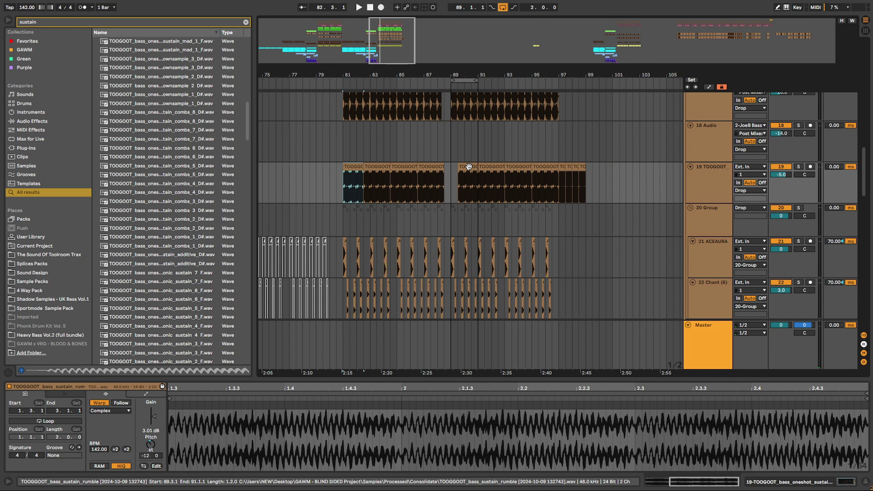
key("ctrl+z")
left_click(396, 150)
key("ctrl+z")
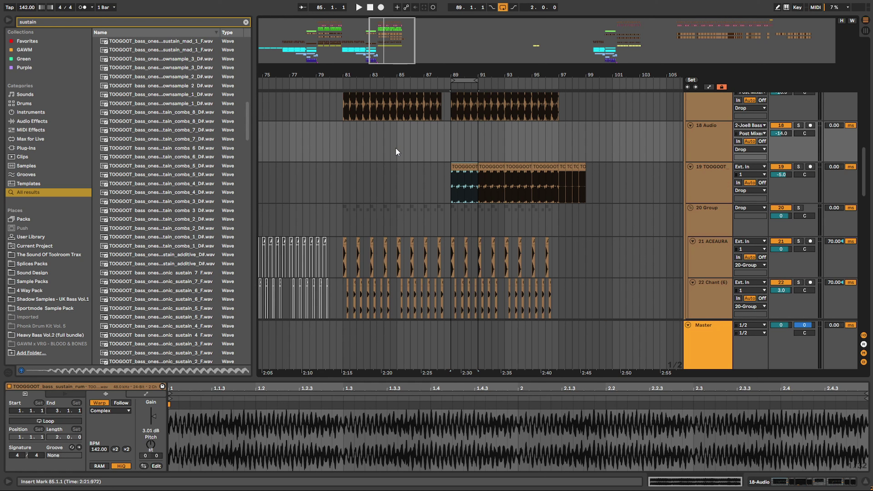
Place four back-to-back copies of the two-bar rumble clip on track 19 from bar 81 to 89
left_click(465, 166)
key("ctrl+d")
key("ctrl+d")
key("ctrl+d")
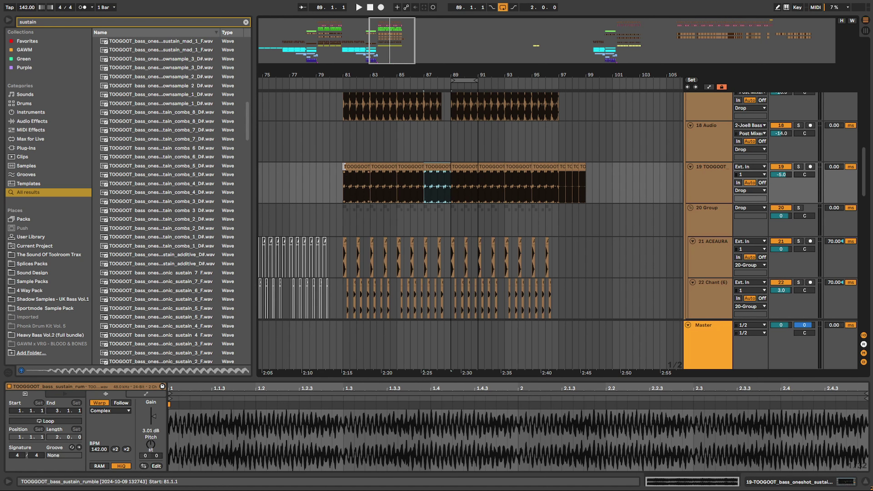
Transpose the four rumble clips from bar 81 to 89 down 12 semitones while playing from bar 81
left_click(343, 174)
key("space")
left_click_drag(453, 175, 344, 177)
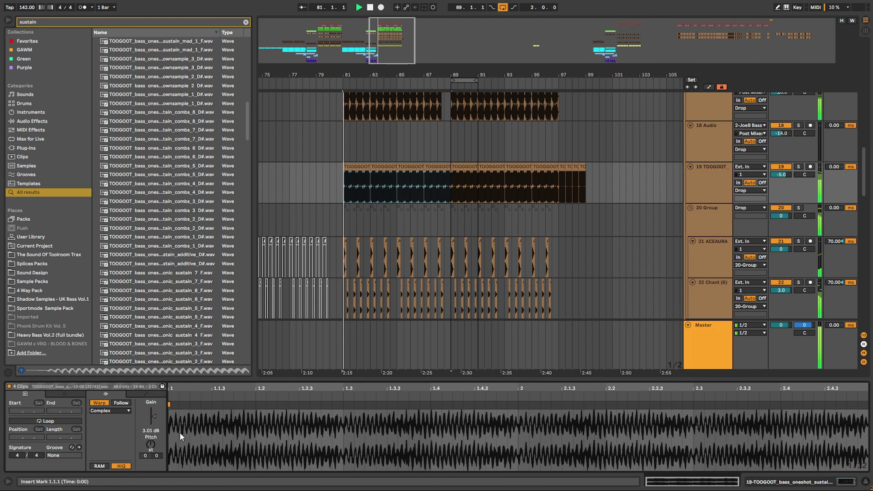
left_click_drag(154, 446, 154, 464)
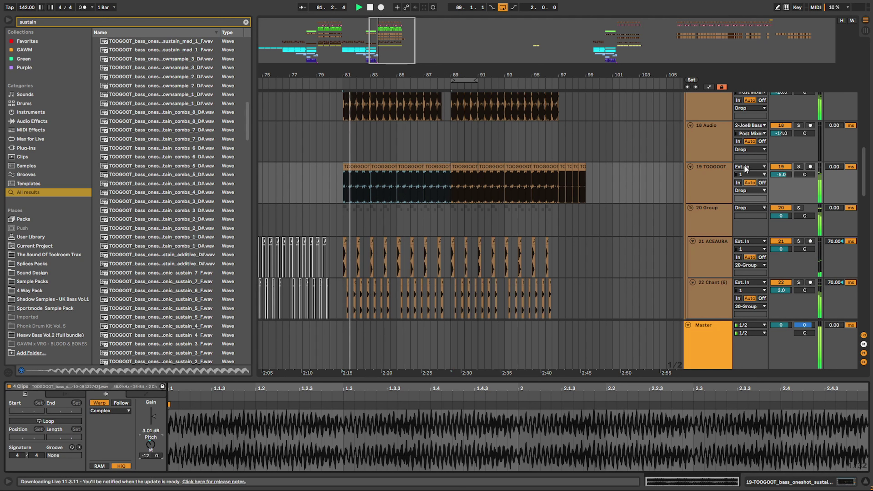
Reset track 19's volume to 0 and show its EQ Eight during playback
double_click(781, 176)
key("space")
left_click(710, 186)
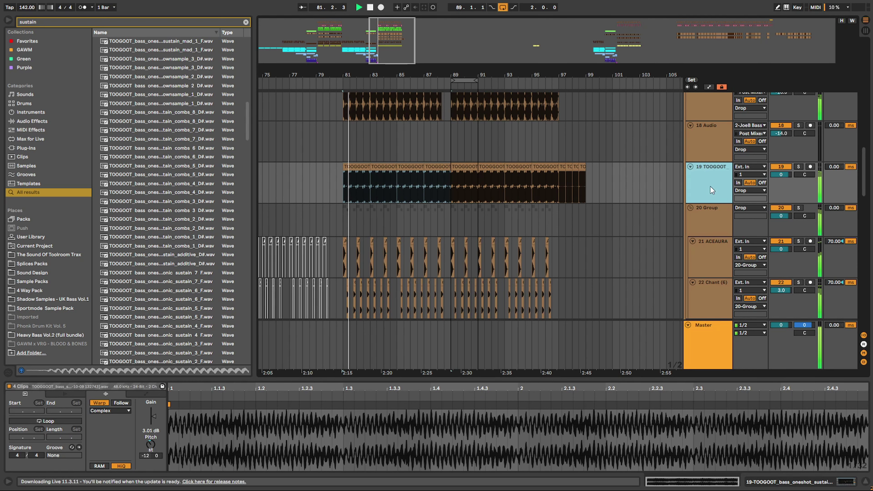
left_click(824, 481)
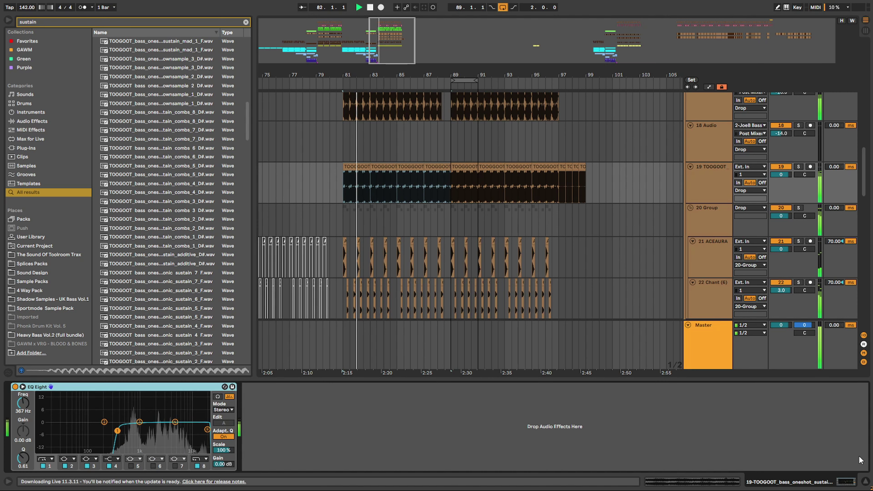
Solo track 19 and play the lowered rumble clips from bar 81
double_click(432, 166)
left_click(798, 167)
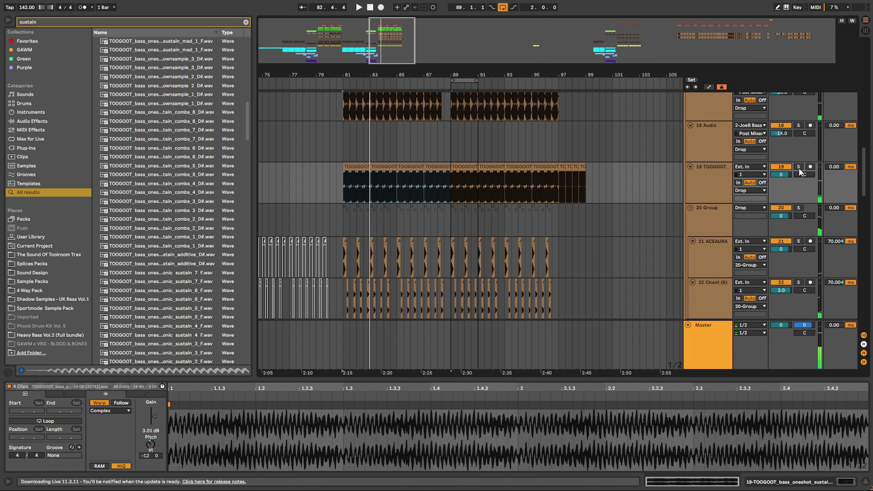
key("space")
Set the lowered rumble clips to Complex Pro warp mode with Envelope 23, and show the track's EQ Eight
left_click(100, 410)
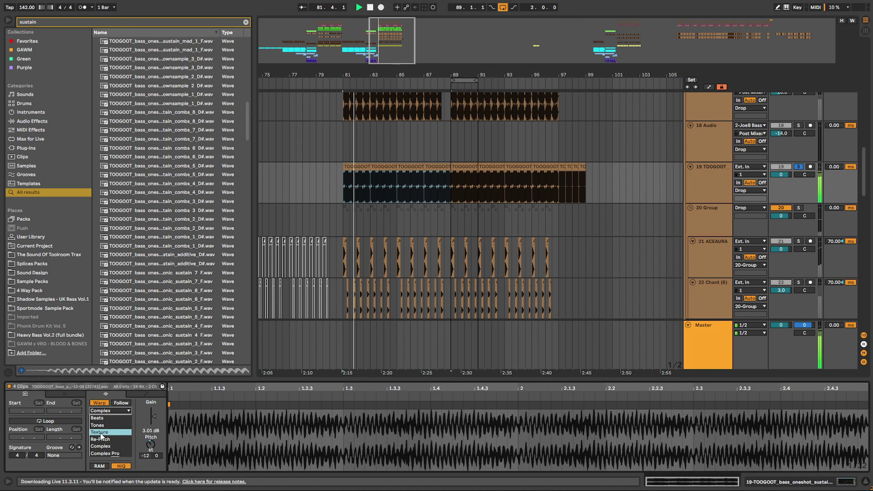
left_click(103, 453)
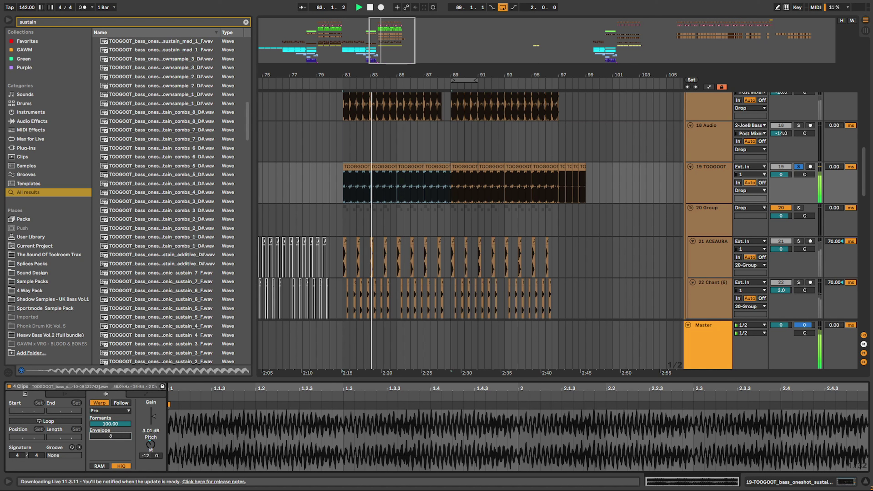
left_click_drag(110, 436, 110, 441)
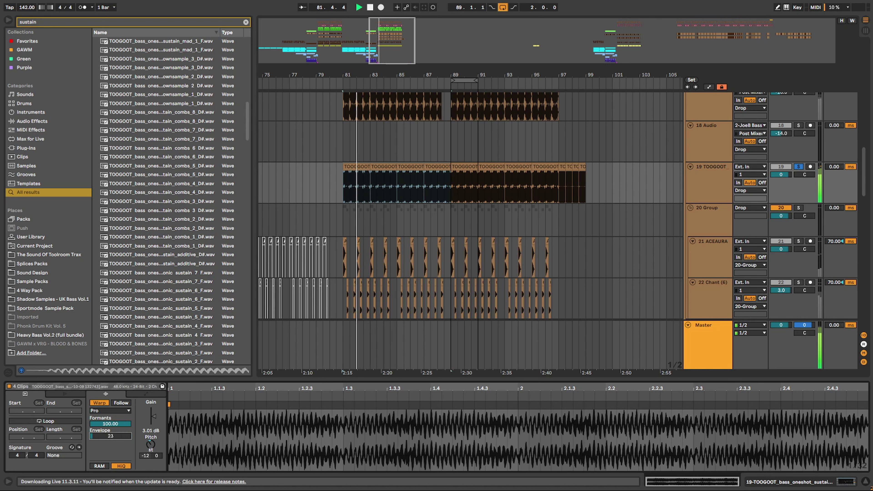
left_click(847, 481)
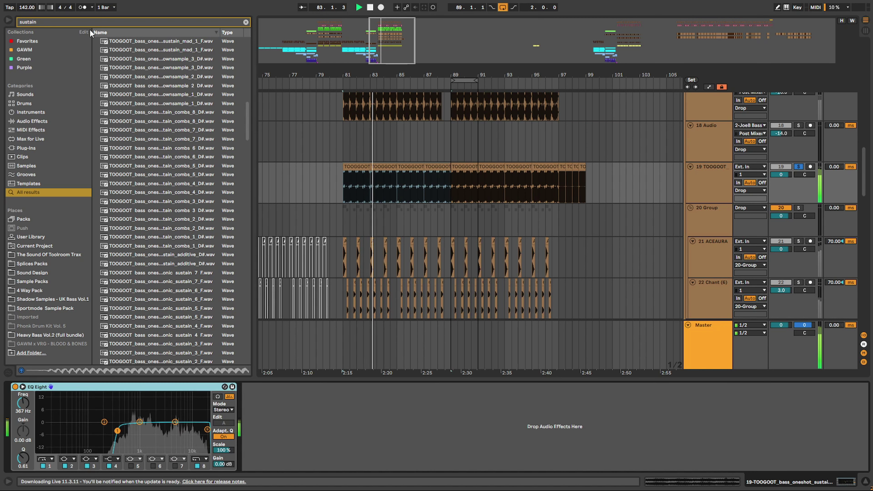
Add a Saturator after track 19's EQ Eight with Drive 2.86 dB, followed by a second EQ Eight set to 163 Hz
left_click(79, 22)
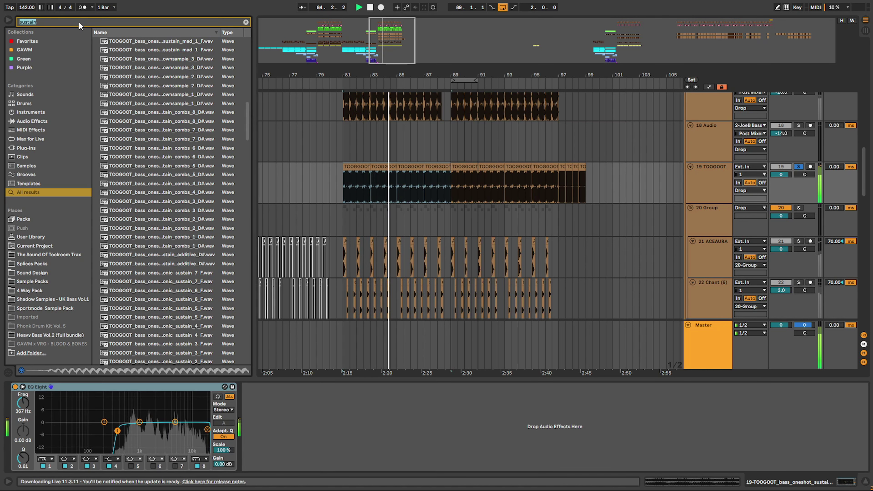
type("satur")
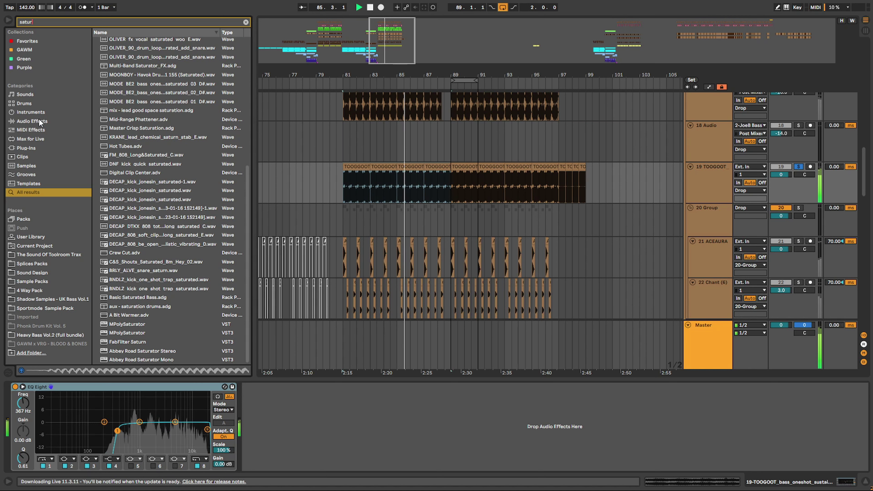
left_click(38, 121)
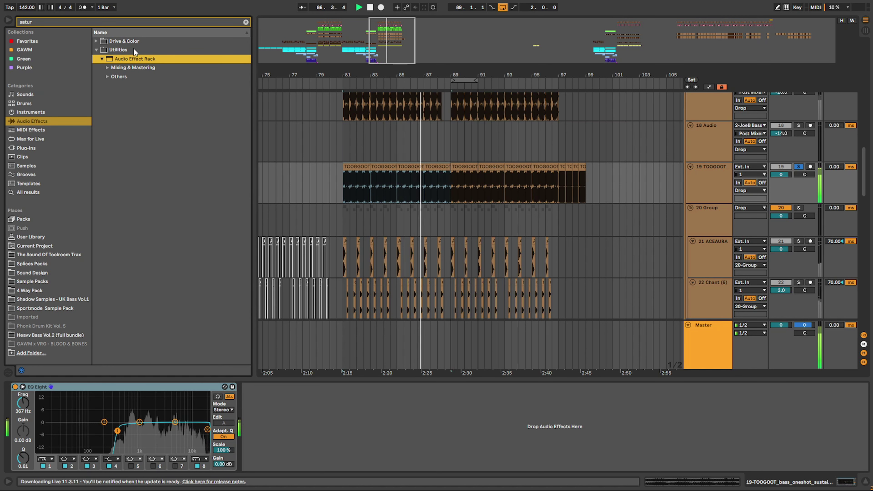
left_click_drag(134, 49, 253, 414)
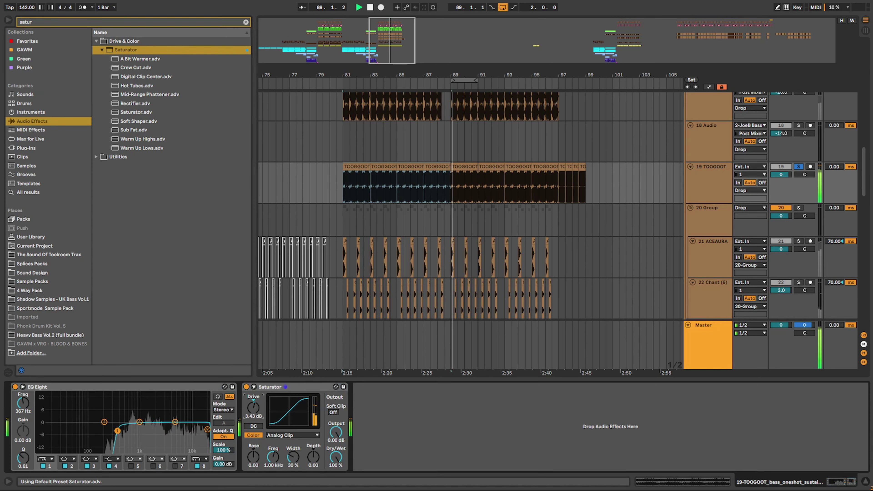
left_click_drag(129, 387, 415, 425)
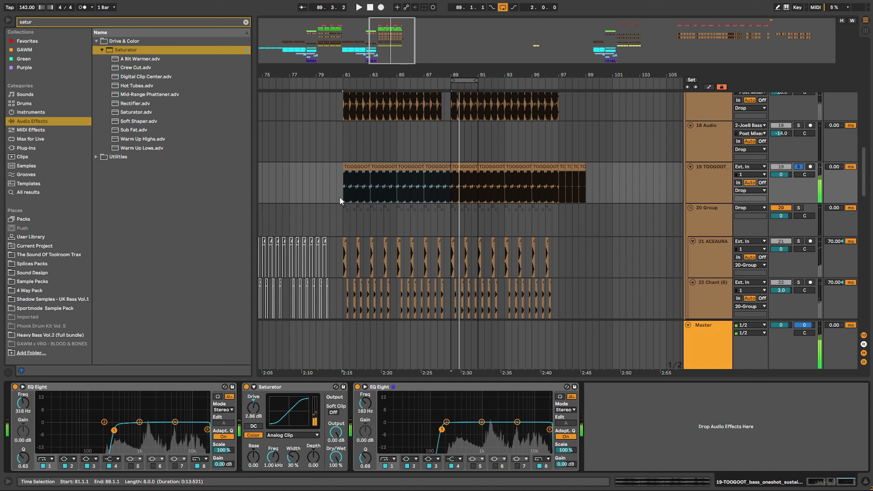
Loop the rumble clips from bar 81 to 89 and play them through the new effects
key("space")
key("space")
left_click_drag(343, 200, 455, 189)
key("space")
key("space")
key("ctrl+l")
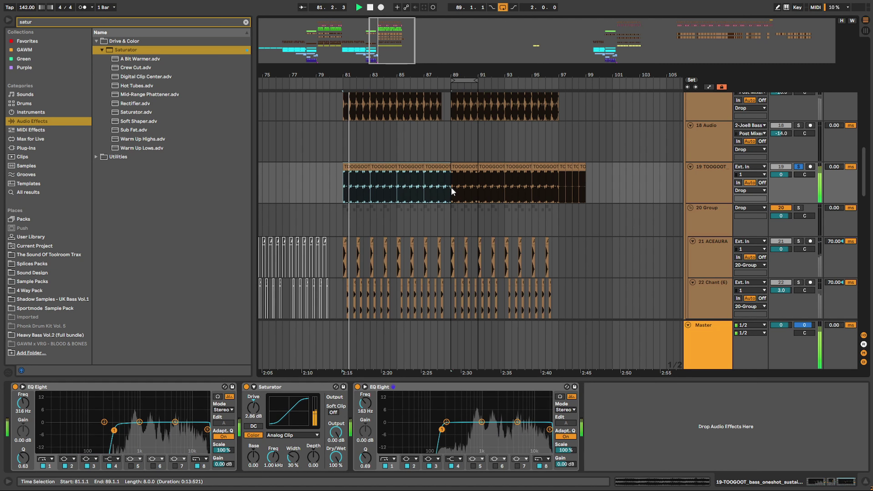
Try Beats warp mode on the four looped rumble clips, preserving 1/16 with back-and-forth transient looping
key("shift+Tab")
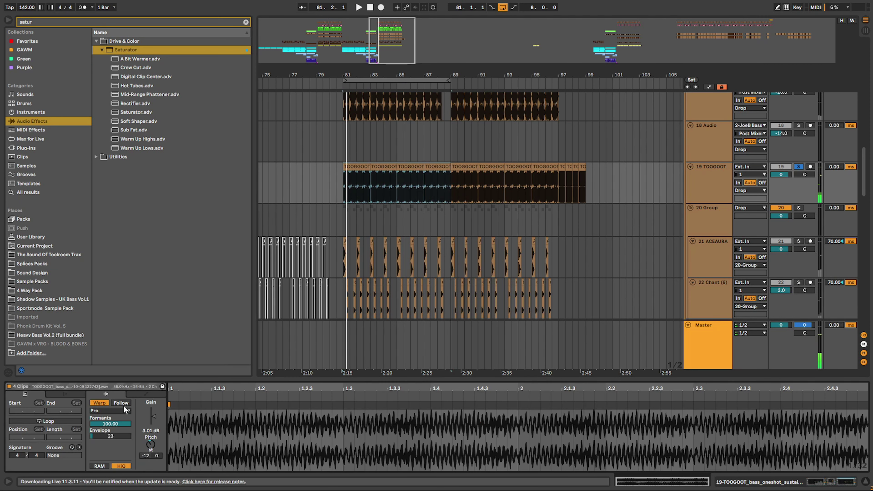
left_click(116, 418)
left_click(104, 432)
key("space")
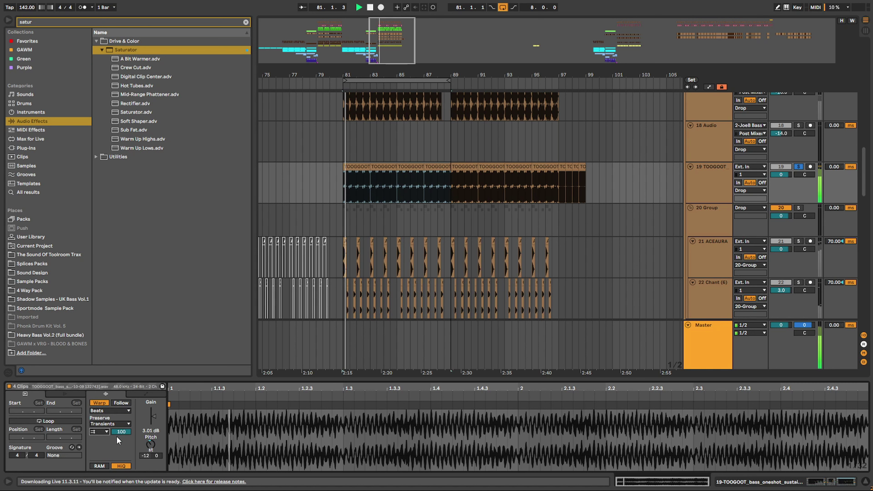
left_click(99, 438)
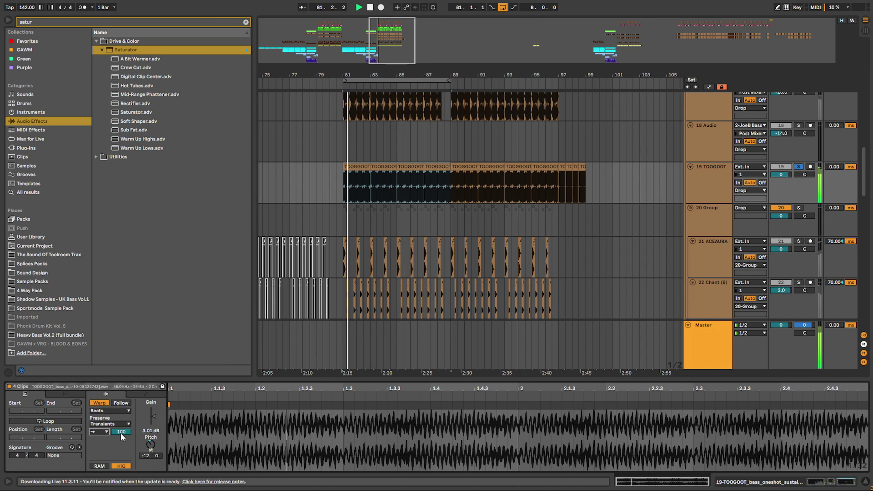
left_click(102, 424)
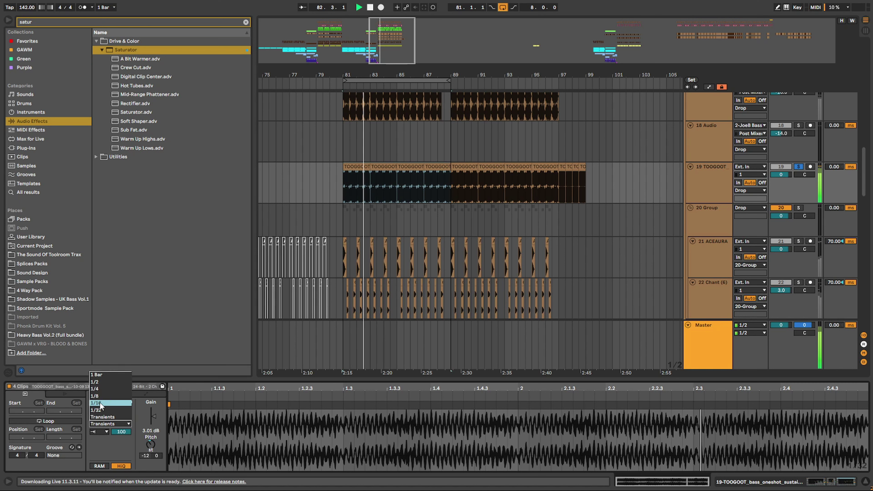
left_click(102, 432)
left_click(99, 446)
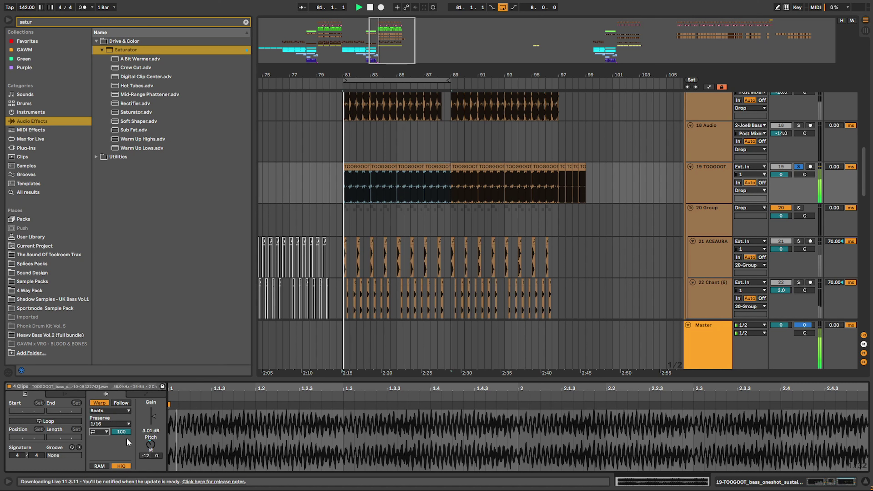
Reset the transposition of the four looped rumble clips to 0 semitones and replay them
double_click(149, 445)
key("space")
key("space")
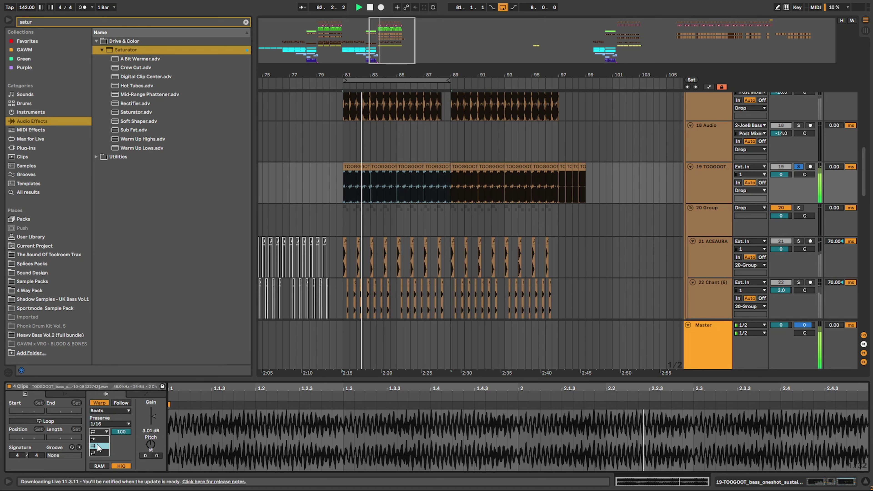
Try Beats mode with forward looping preserving 1/8, and with Transients and looping off, on the same clips
left_click(95, 446)
left_click(109, 425)
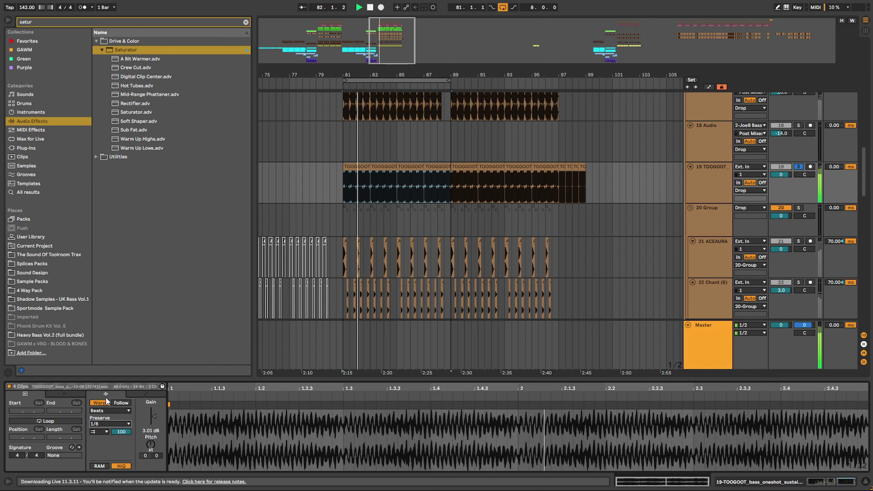
left_click(101, 425)
left_click(100, 438)
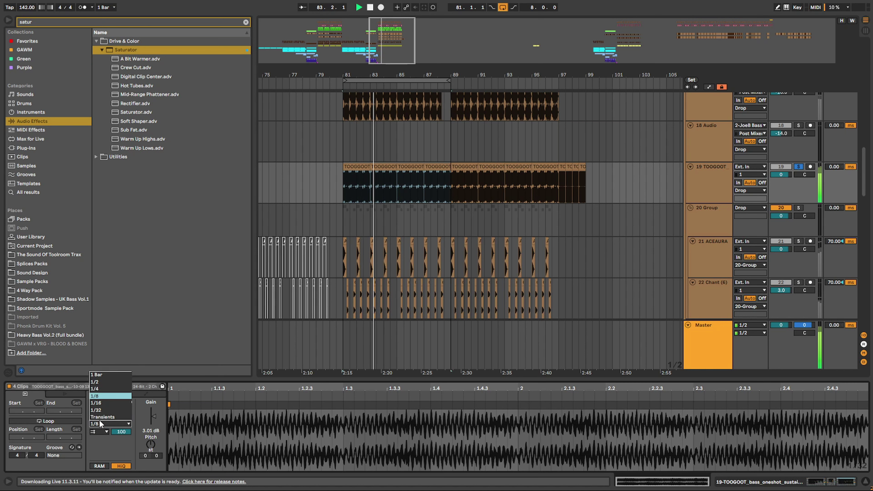
left_click(101, 417)
left_click(100, 431)
left_click(101, 438)
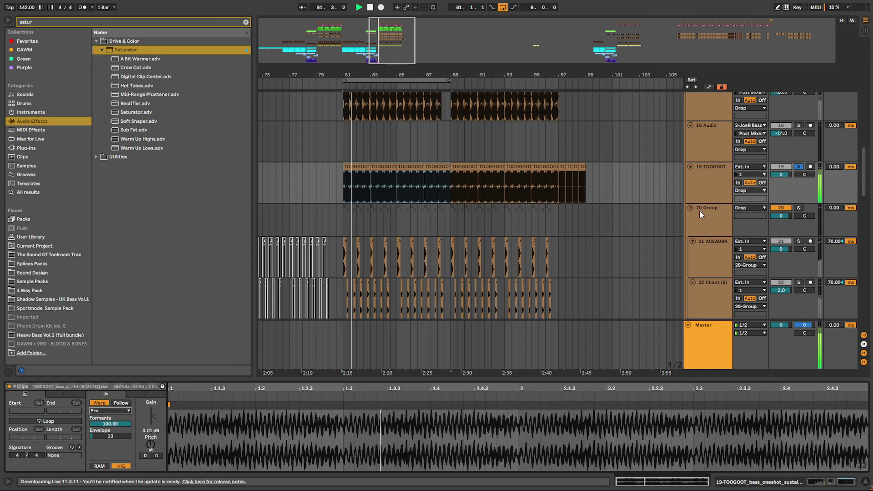
Unsolo track 19 and play the rumble bass in the full mix up to bar 89
left_click(800, 167)
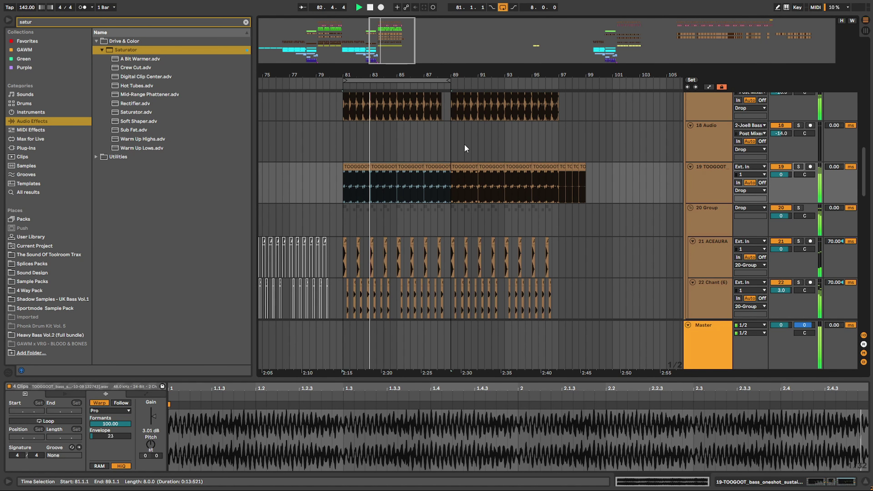
left_click(442, 144)
left_click(451, 169)
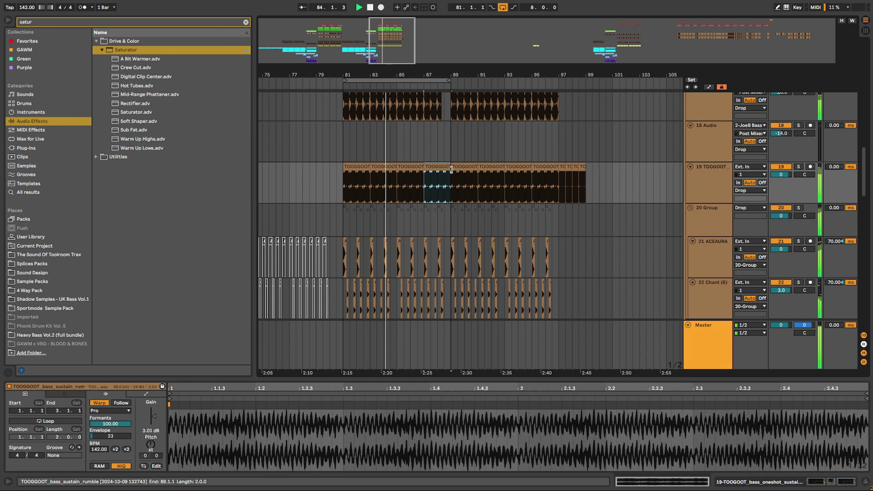
left_click(454, 159)
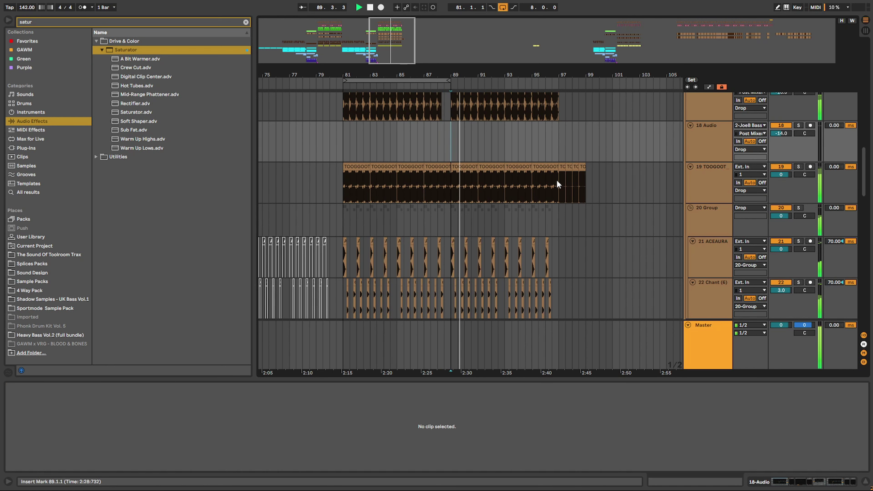
Transpose the four rumble clips from bar 89 to 97 down 12 semitones during playback
left_click(473, 168)
left_click(545, 168, "shift")
key("space")
key("space")
left_click(151, 444)
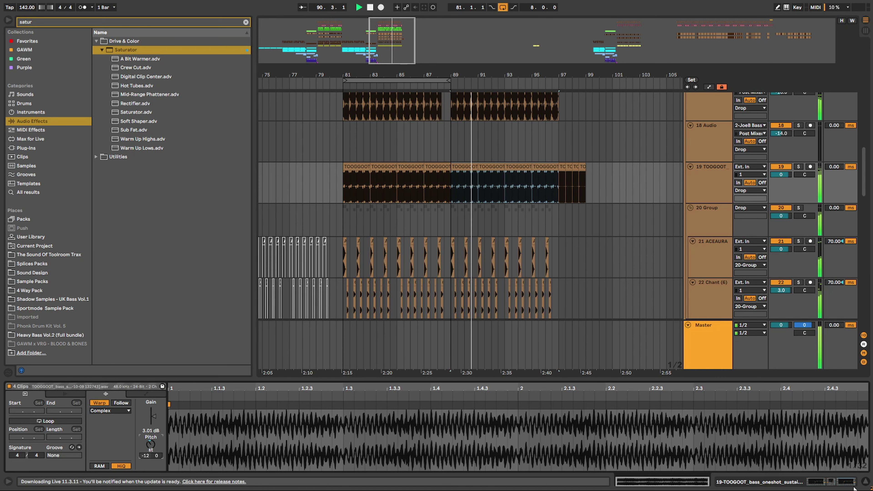
Delete the leftover short rumble clips from bar 97 to 99 on track 19
key("shift+Tab")
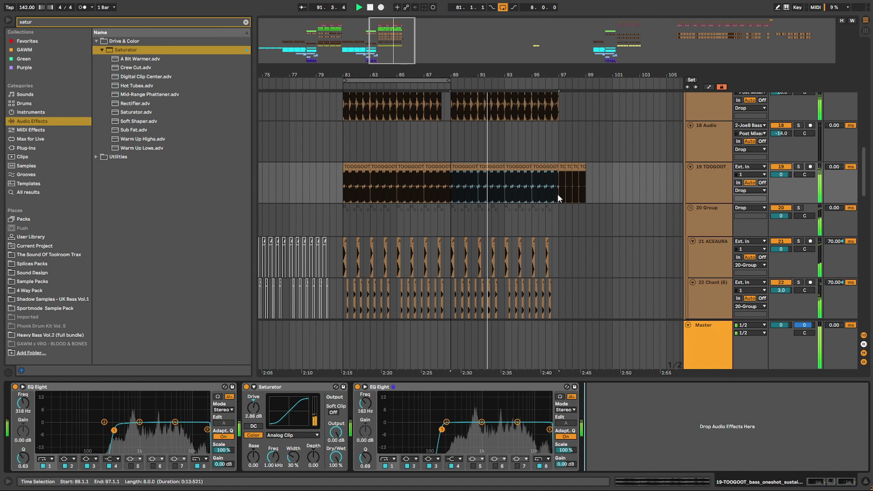
left_click_drag(559, 193, 585, 188)
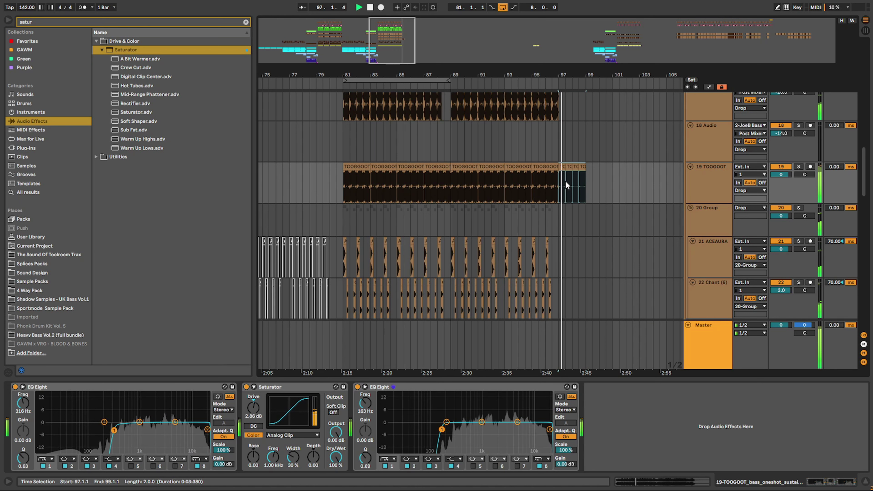
left_click(464, 173)
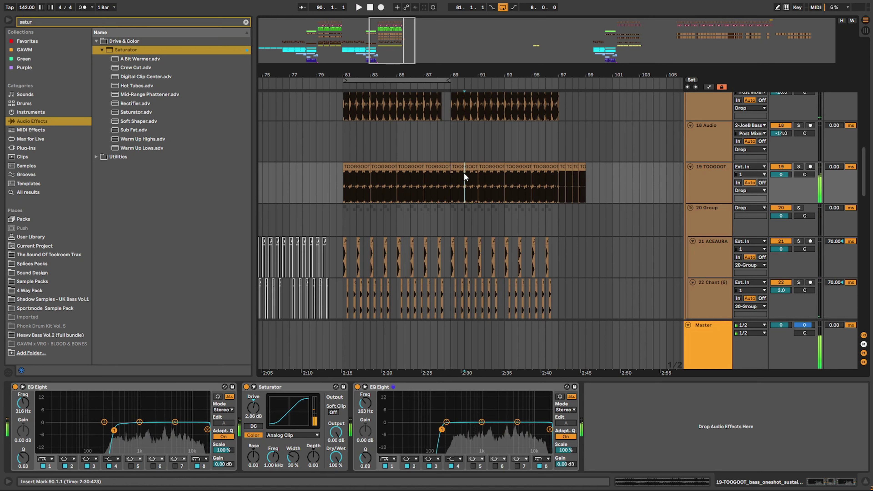
left_click_drag(560, 182, 583, 187)
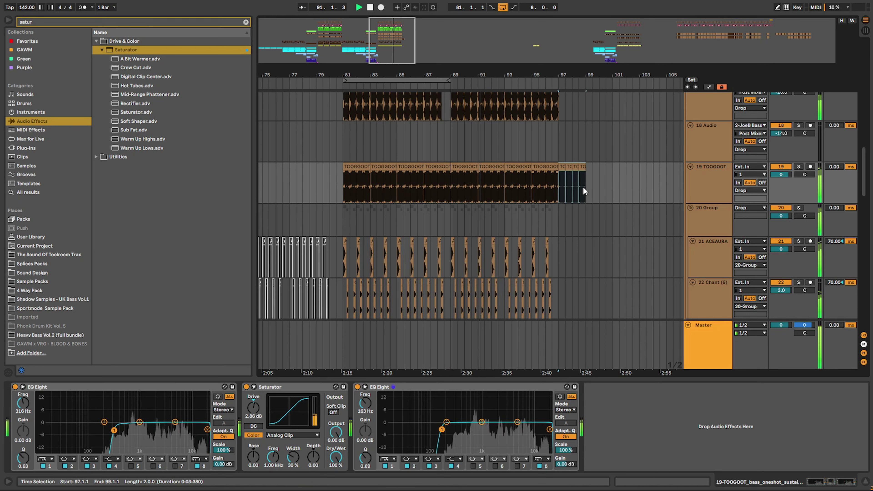
key("Delete")
left_click(591, 179)
Lower track 19's volume to -4.0 dB and select the track
scroll(639, 194, "down", 4)
scroll(639, 193, "up", 6)
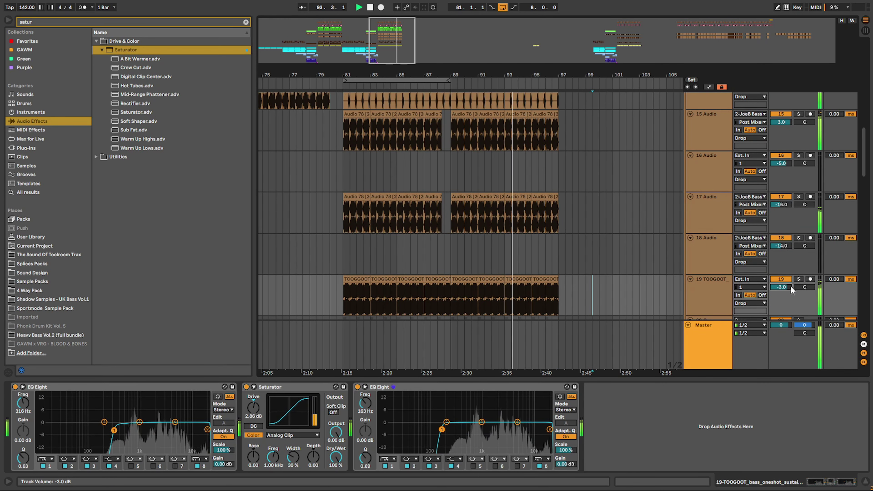
left_click_drag(790, 286, 790, 291)
left_click(712, 292)
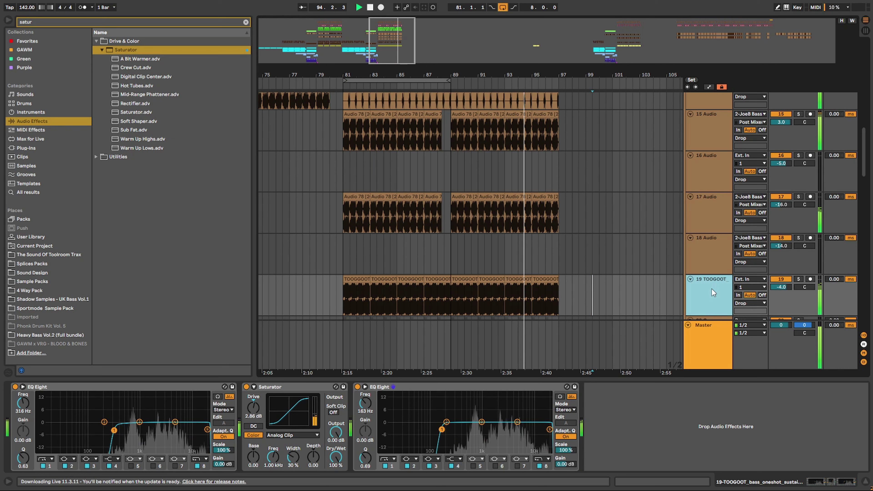
Find the Kilohearts Disperser plug-in and insert it between track 19's Saturator and second EQ Eight
left_click(69, 22)
type("disper")
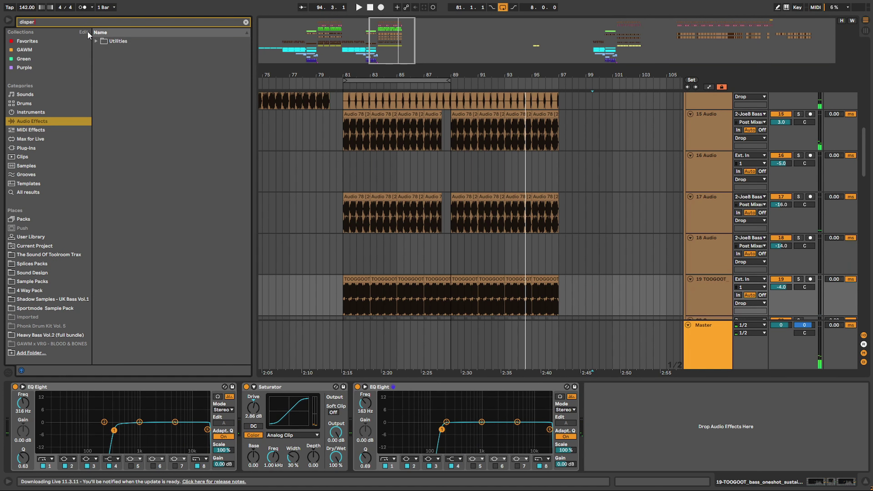
left_click(26, 148)
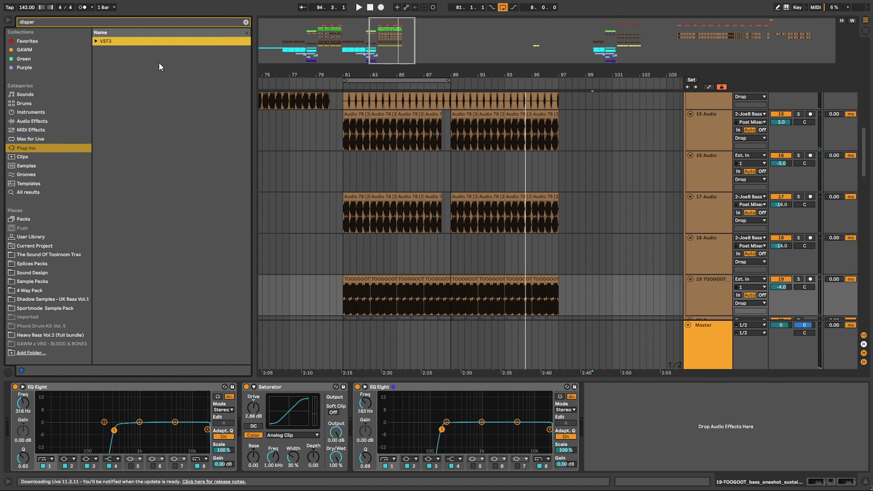
left_click(148, 59)
left_click_drag(139, 64, 339, 420)
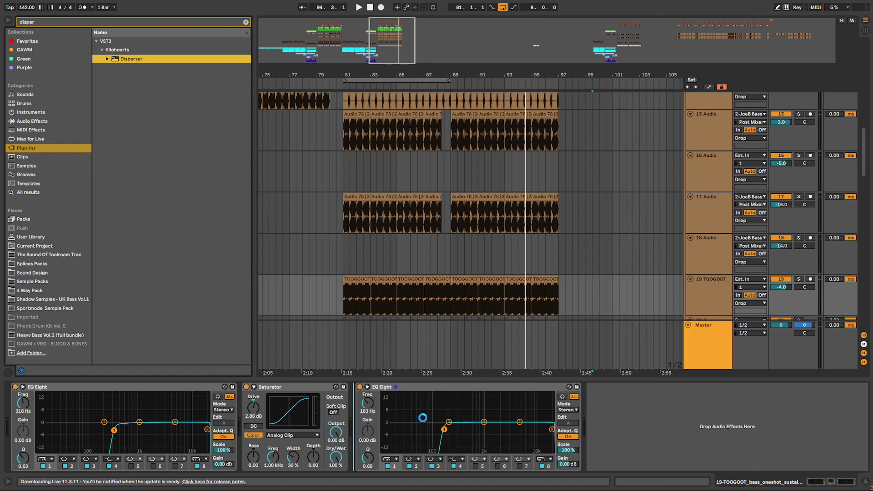
left_click_drag(423, 418, 423, 418)
Solo track 19 and play the rumble bass from bar 81 through Disperser
left_click(799, 279)
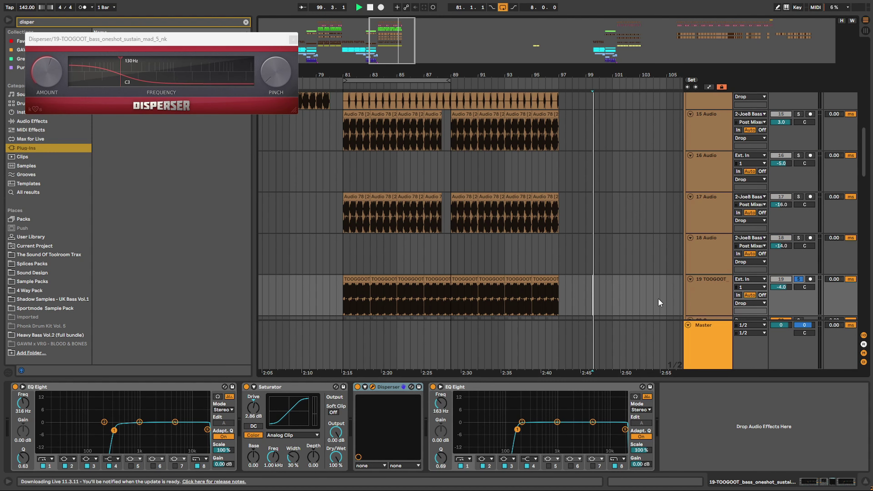
left_click(360, 281)
key("space")
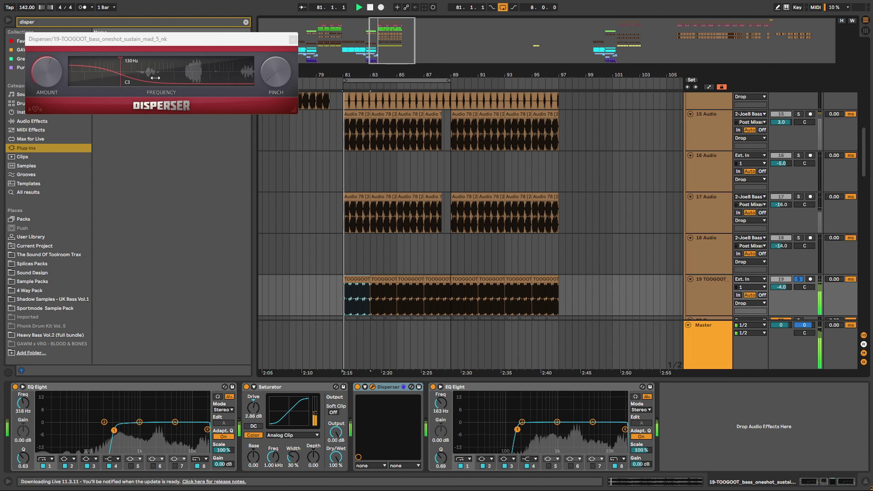
Set Disperser's frequency to about 4.58 kHz, replaying the first rumble clip to compare
left_click_drag(152, 80, 214, 90)
key("space")
key("space")
key("space")
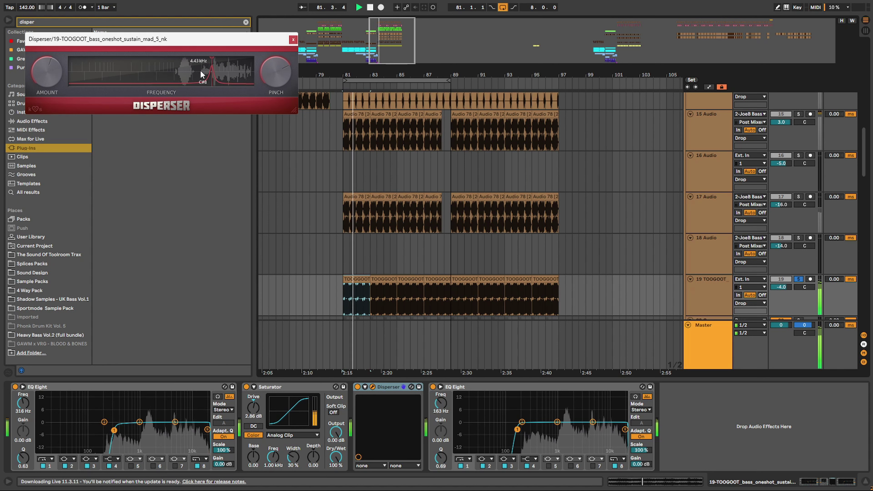
left_click_drag(201, 75, 207, 74)
key("space")
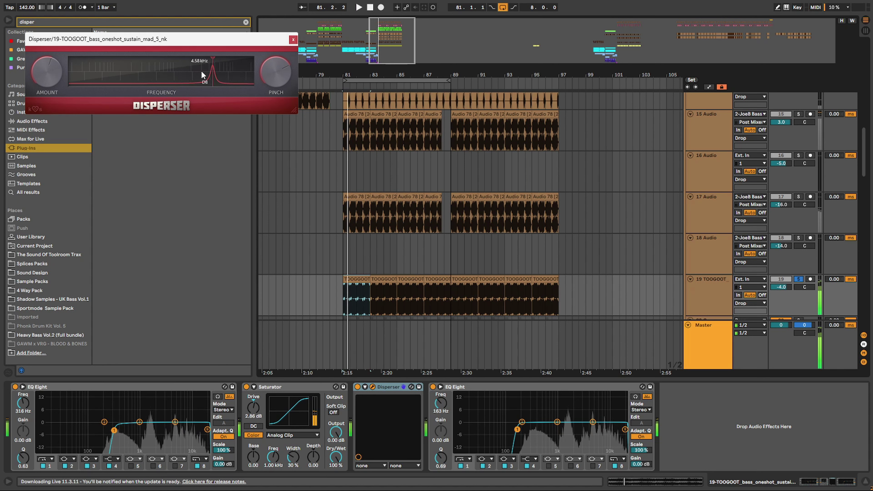
key("space")
key("space")
Raise Disperser's Amount and Pinch while replaying the first rumble clip, and close the plug-in window
left_click_drag(47, 72, 48, 52)
key("space")
key("space")
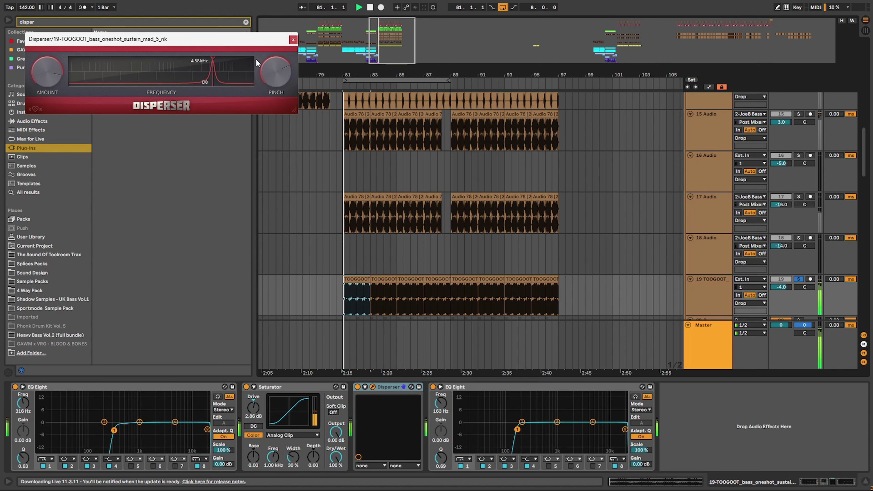
left_click_drag(276, 73, 276, 68)
key("space")
key("space")
key("space")
key("space")
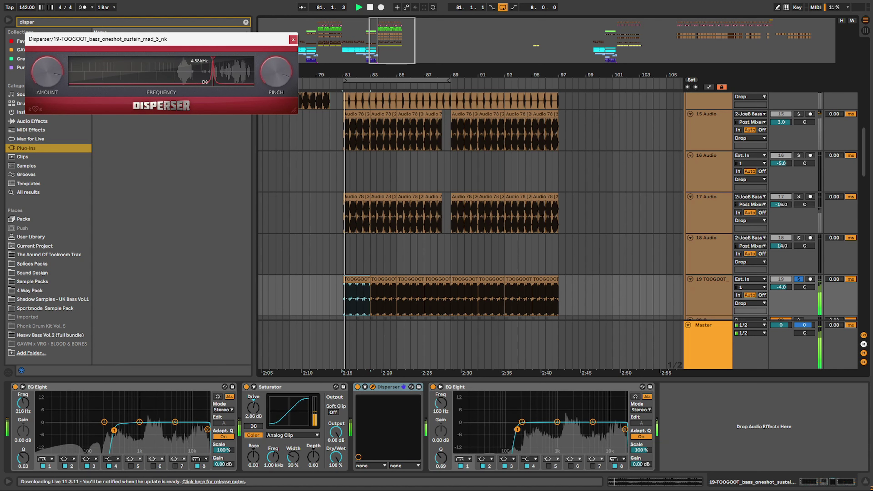
key("space")
key("space")
left_click(294, 40)
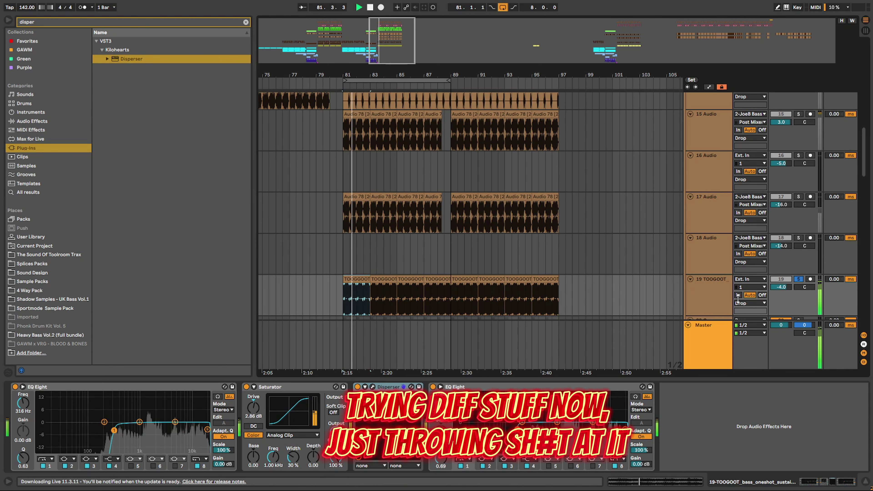
Find the kHs Frequency Shifter plug-in, add it at the end of track 19's device chain and set its shift to 654 Hz
left_click(709, 291)
key("super+f")
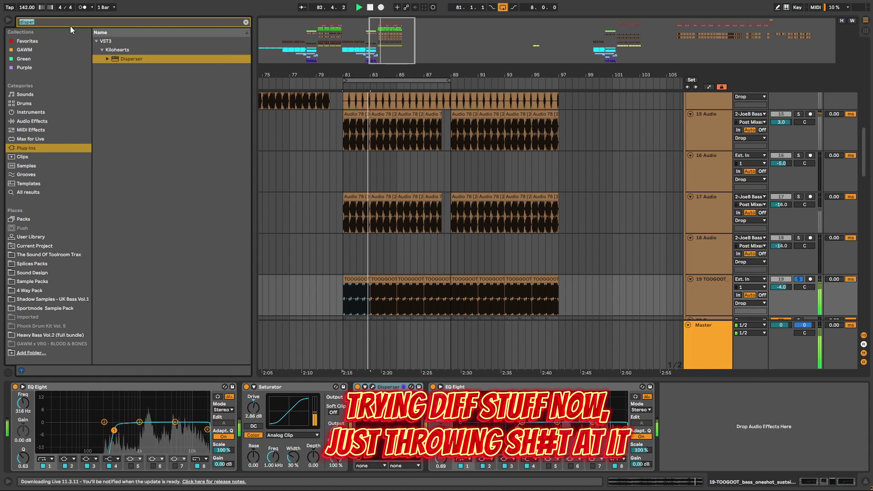
type("freq")
double_click(160, 60)
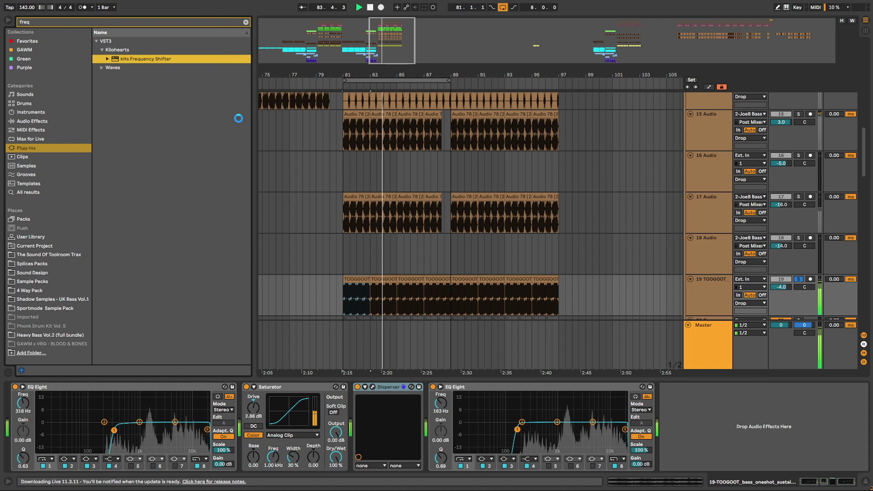
left_click_drag(116, 109, 116, 72)
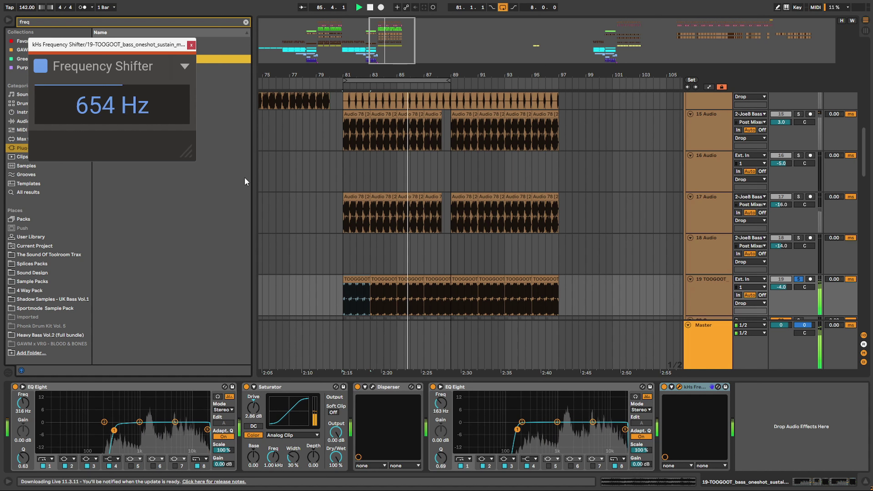
Unsolo track 19 and play the second drop in the full mix from bar 80.3
left_click(803, 279)
left_click(336, 297)
key("space")
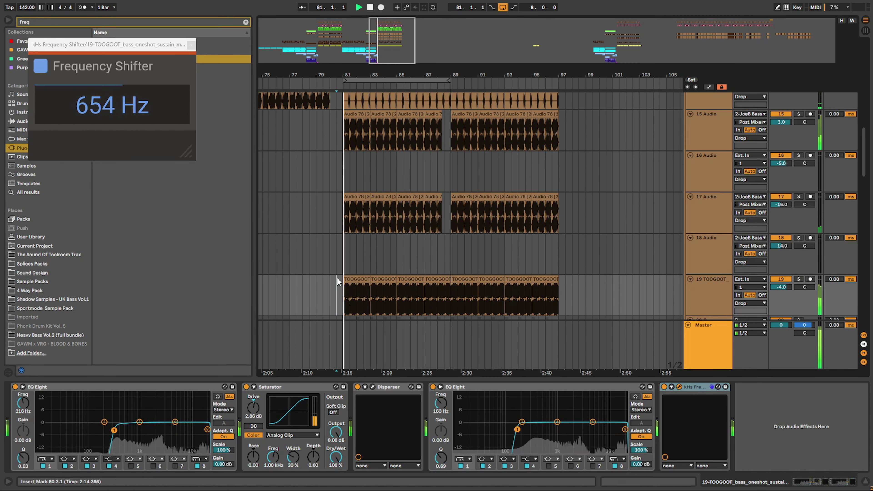
Try the Frequency Shifter at 237 Hz, and remove it from track 19
left_click_drag(127, 111, 127, 132)
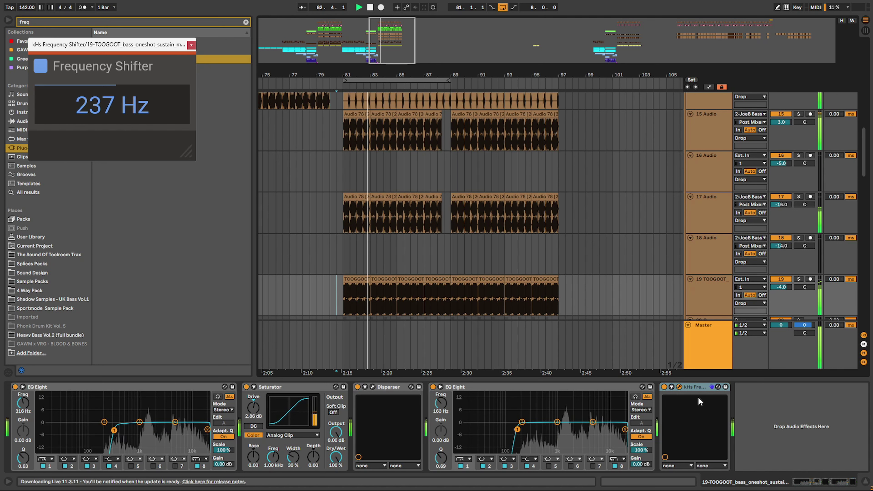
left_click(689, 386)
key("Delete")
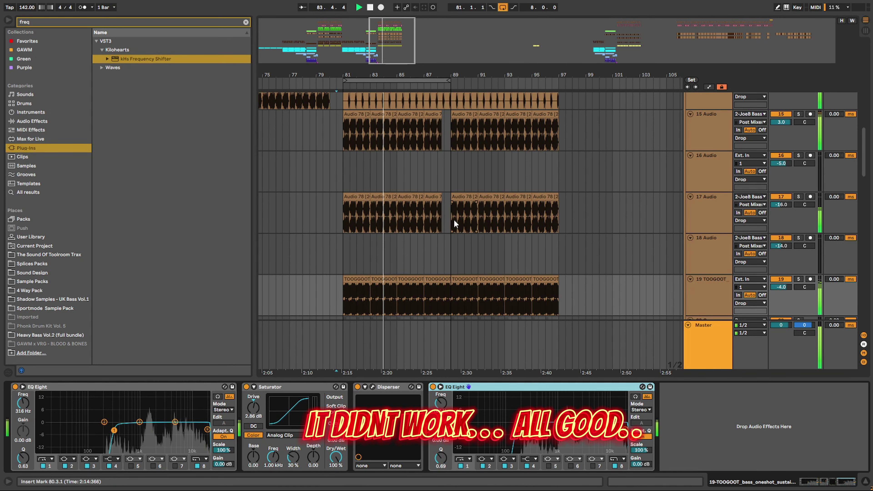
Clear the sub on track 25 and the rumble bass on track 19 from bar 88.3 to about bar 89 for a fill
scroll(446, 231, "down", 5)
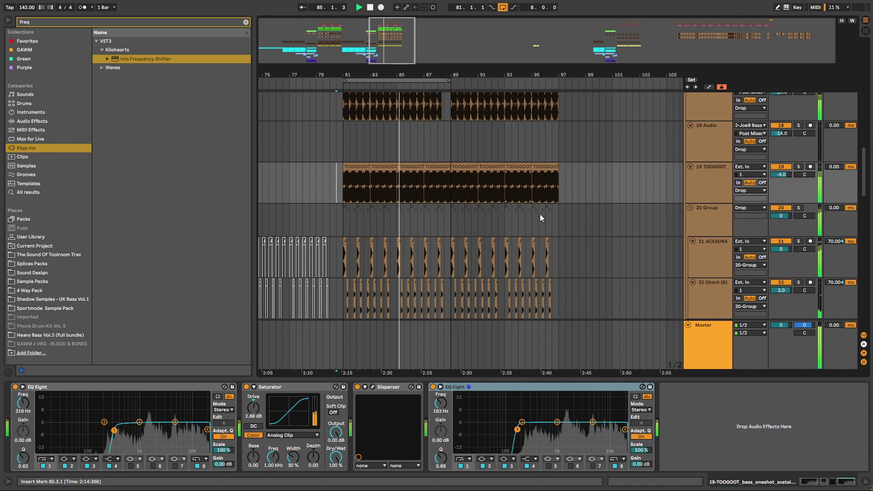
scroll(541, 217, "up", 3)
scroll(438, 165, "up", 3)
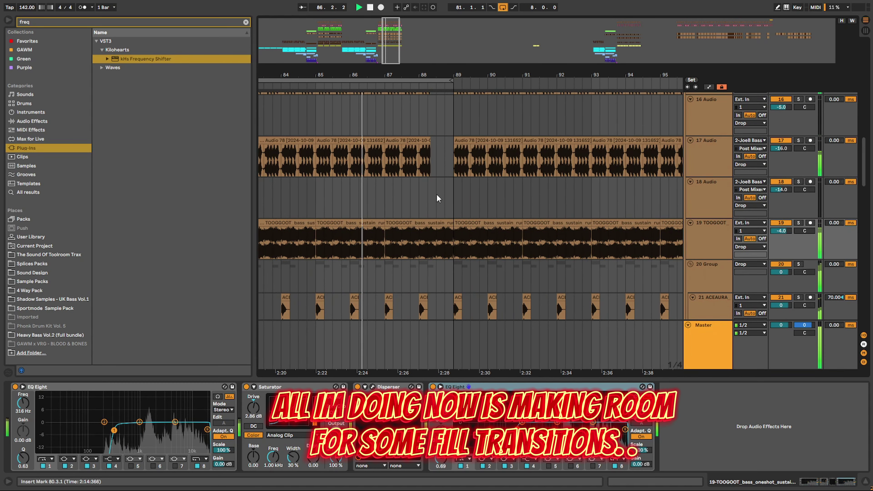
scroll(437, 195, "down", 5)
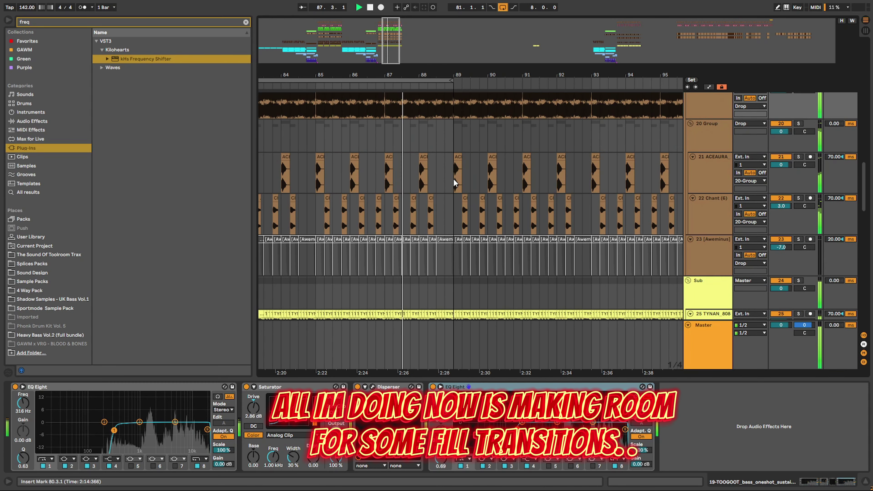
scroll(453, 220, "down", 3)
left_click_drag(456, 255, 438, 254)
key("Delete")
scroll(563, 217, "up", 3)
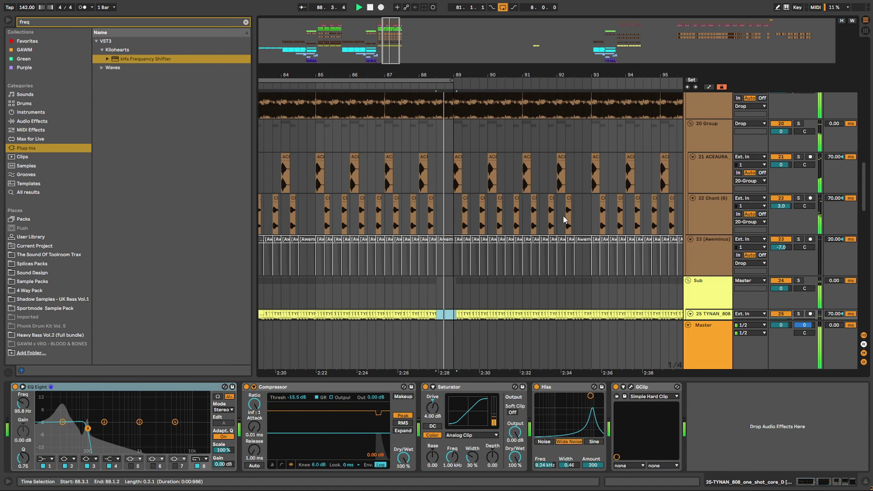
scroll(563, 217, "up", 3)
left_click_drag(453, 221, 437, 220)
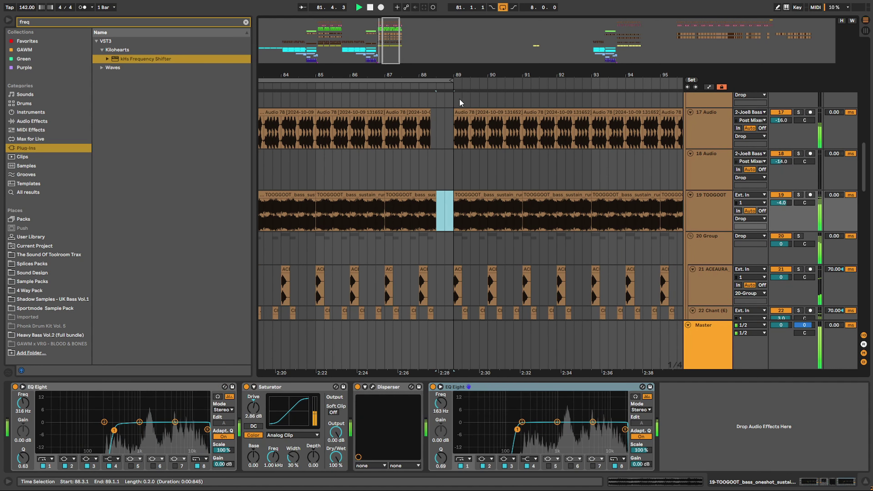
Turn off the arrangement loop and play across the new gap from bar 88.2
key("space")
left_click(503, 7)
left_click(429, 104)
key("space")
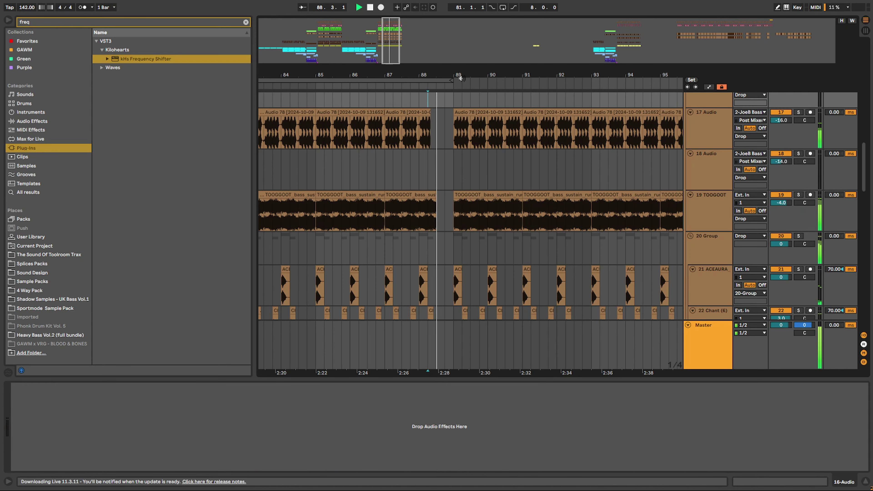
left_click_drag(461, 75, 377, 76)
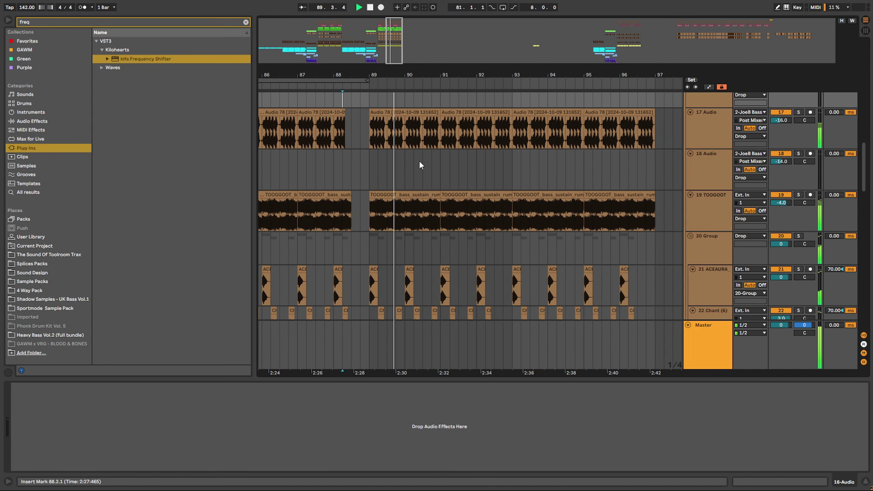
Inspect the device chains of tracks 19 and 17 during playback, and hide the device view
scroll(446, 175, "down", 3)
scroll(536, 204, "up", 1)
left_click(706, 165)
left_click(745, 436)
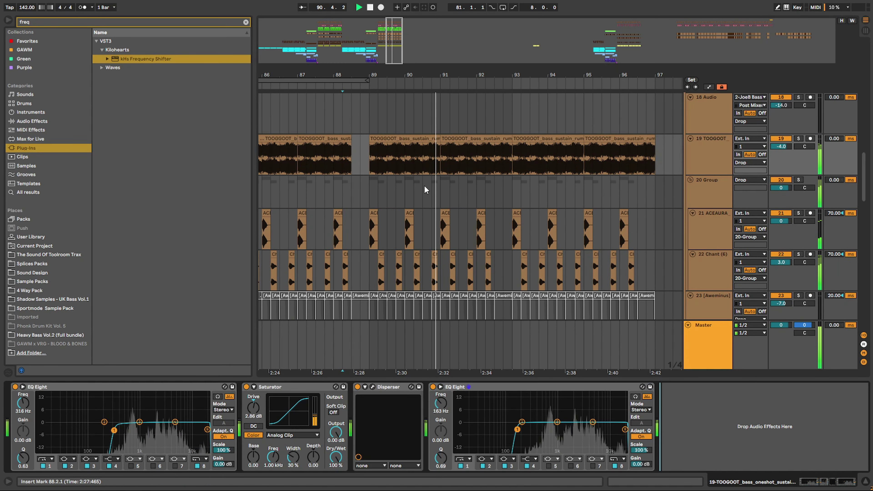
scroll(621, 208, "up", 4)
left_click(694, 187)
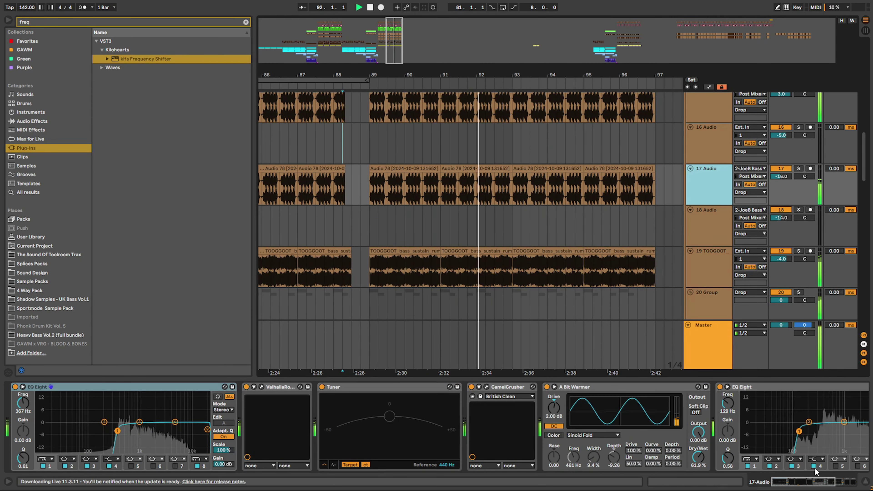
left_click(843, 481)
left_click(865, 482)
Clear the sub on track 25 and the rumble bass on track 19 from bar 96.3 to 97
scroll(632, 230, "up", 3)
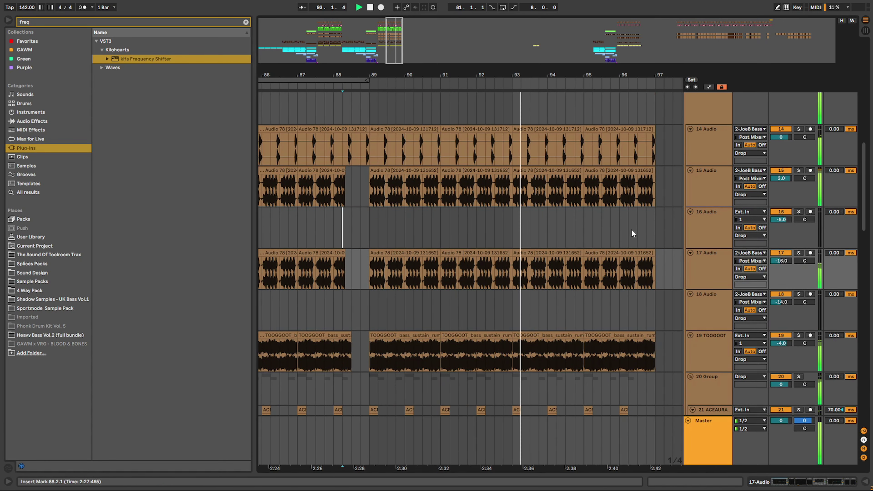
scroll(633, 233, "up", 10)
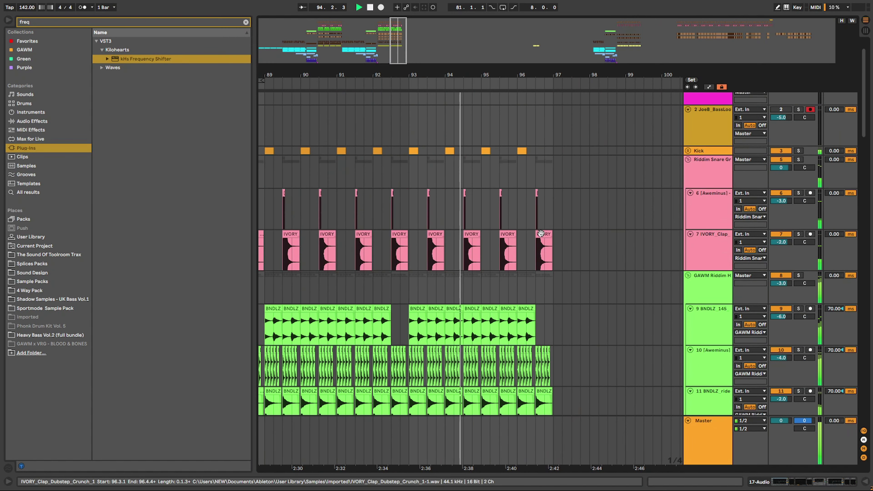
scroll(574, 221, "down", 12)
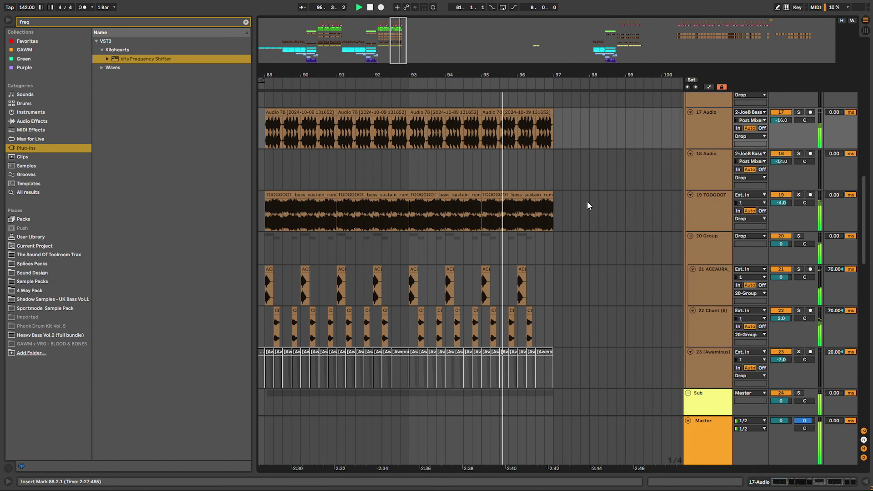
scroll(577, 205, "down", 15)
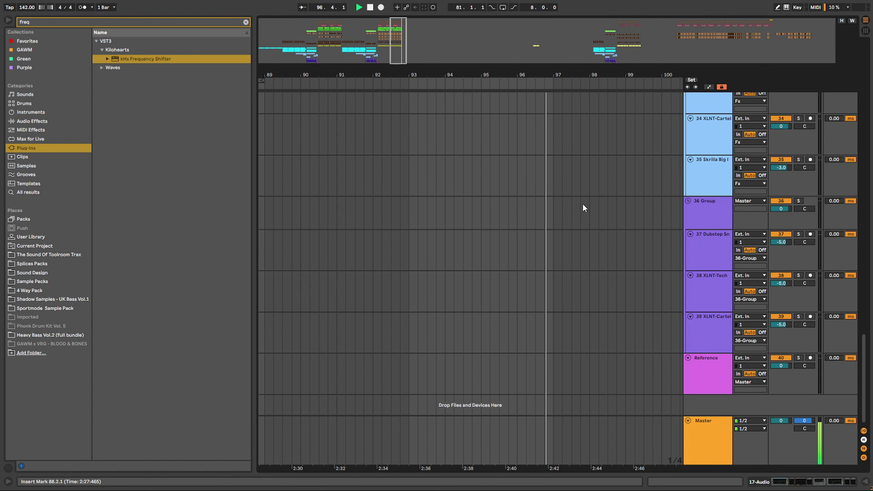
scroll(583, 204, "up", 12)
key("space")
left_click_drag(553, 213, 535, 207)
key("Delete")
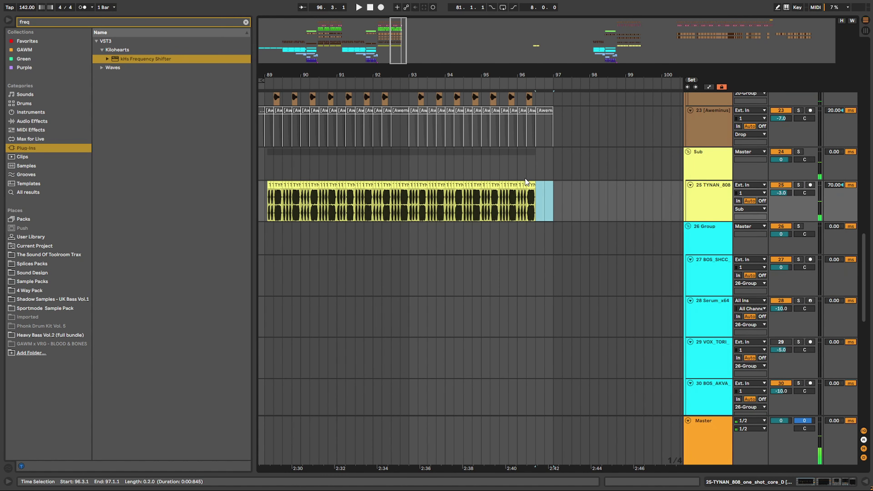
scroll(526, 178, "up", 8)
key("space")
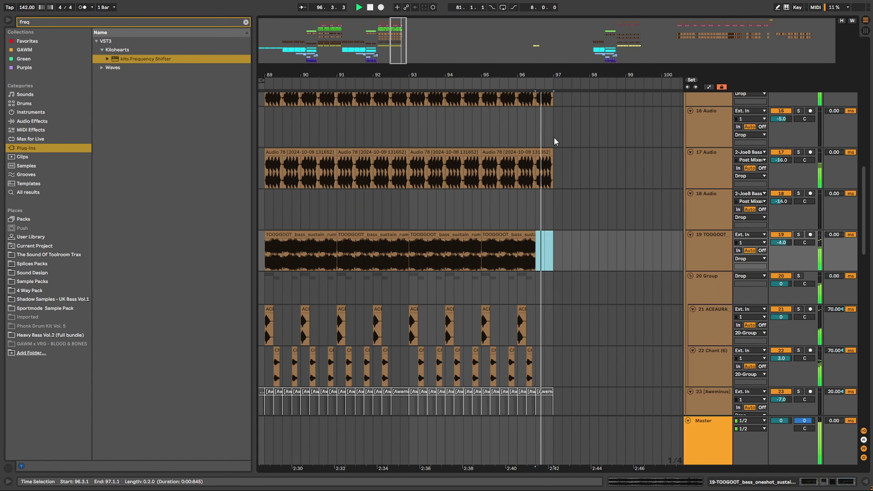
Clear the bass clips on tracks 17 and 15 from bar 96.3 to the drop's end
left_click(548, 152)
key("space")
left_click_drag(559, 170, 539, 173)
key("Delete")
scroll(540, 172, "up", 2)
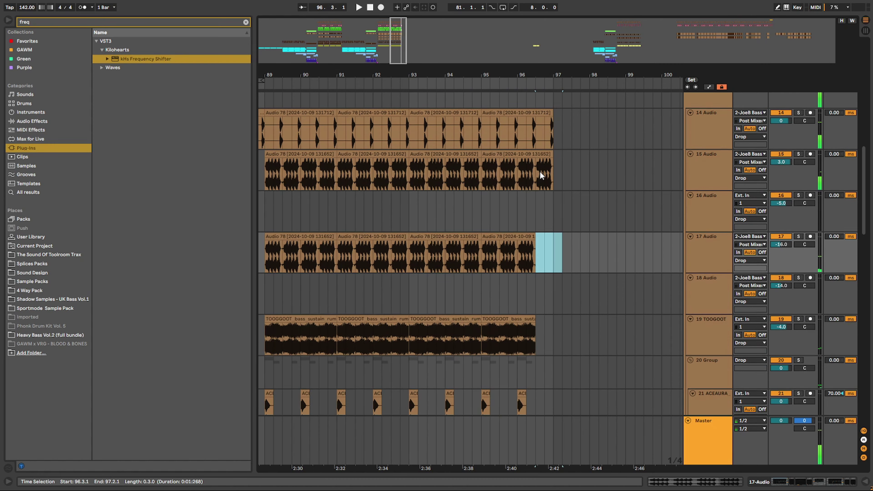
scroll(540, 174, "up", 1)
left_click_drag(561, 203, 536, 200)
key("Delete")
Play from bar 95.4, and clear the bass on track 14 and the closed hats on track 10 after bar 96.3
left_click(510, 164)
key("space")
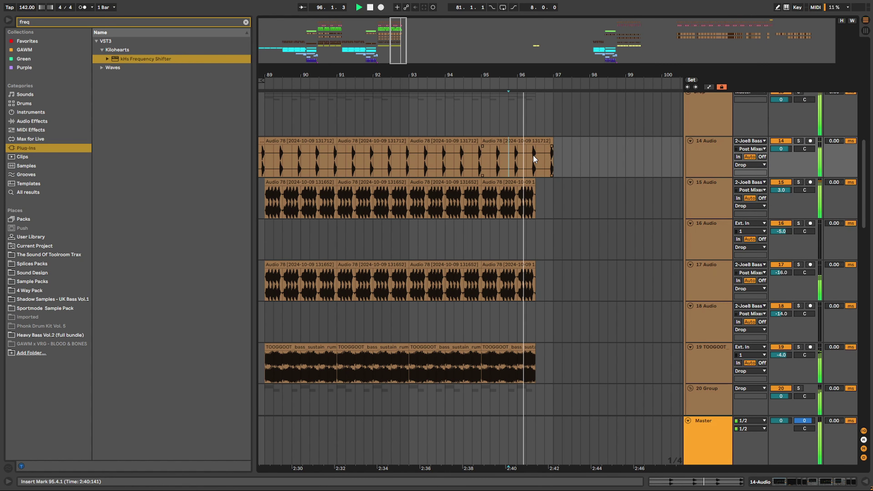
key("Delete")
mouse_move(535, 159)
left_mouse_down()
mouse_move(554, 160)
mouse_move(533, 161)
mouse_move(535, 168)
left_mouse_up()
scroll(566, 162, "up", 3)
key("space")
scroll(565, 161, "up", 2)
key("Delete")
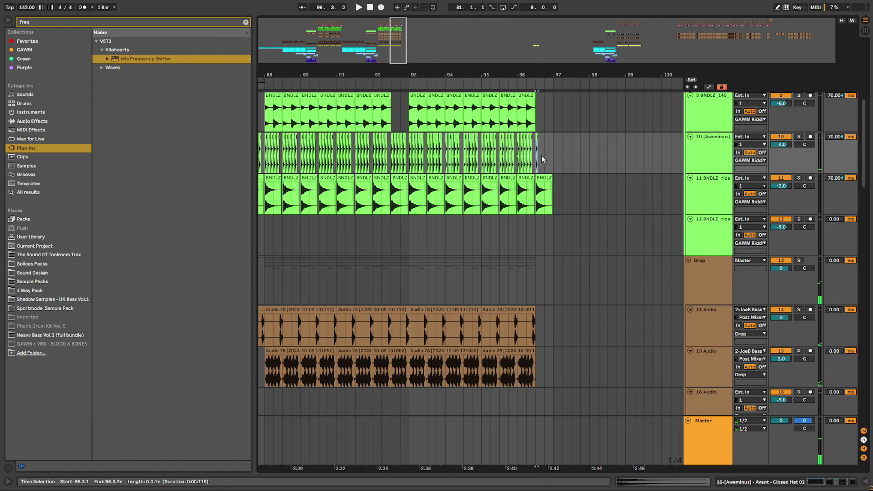
Play the end of the second drop from bar 95.3 and check all tracks for leftover clips
left_click(504, 179)
key("space")
left_click_drag(528, 76, 481, 41)
key("space")
scroll(496, 263, "down", 8)
scroll(522, 264, "down", 15)
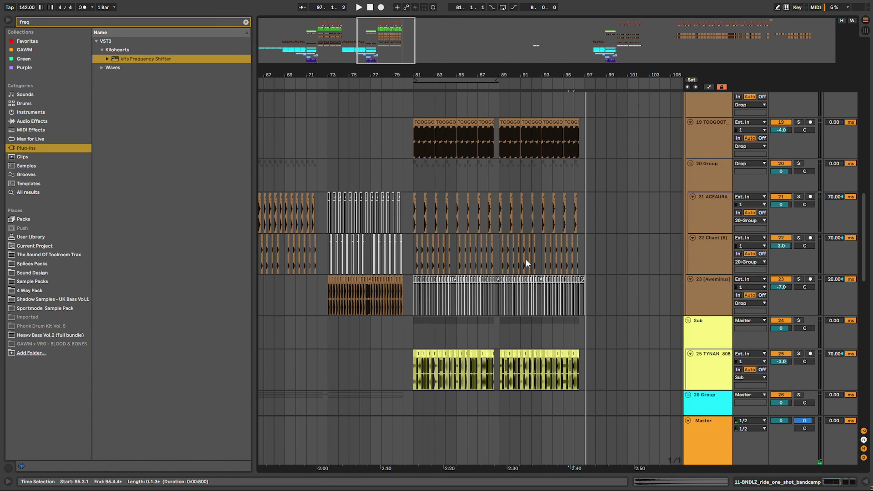
scroll(530, 269, "up", 20)
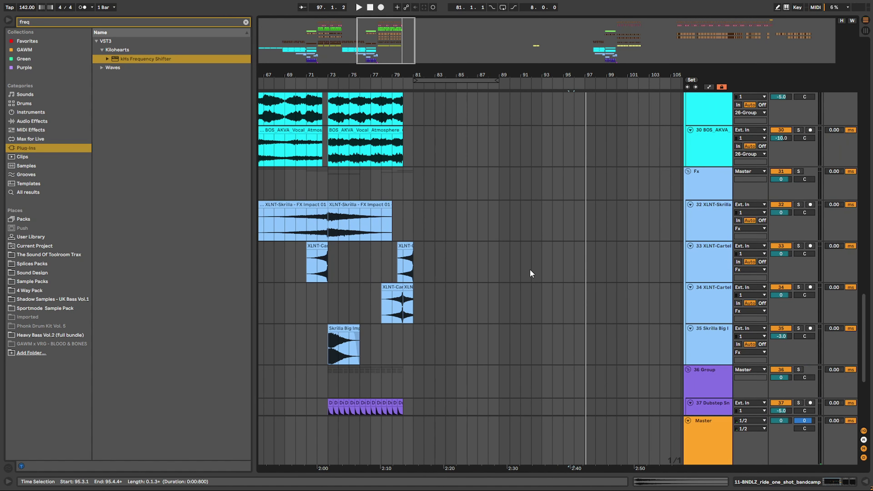
Clear the closed hats on track 10 and the ride on track 11 from bar 88.3 to 89
scroll(568, 278, "up", 4)
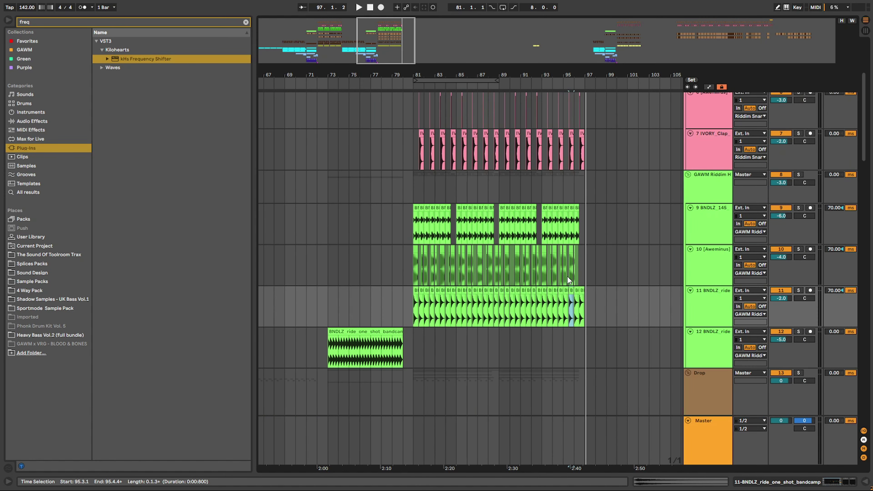
left_click_drag(499, 72, 504, 254)
scroll(500, 207, "down", 3)
scroll(482, 124, "up", 5)
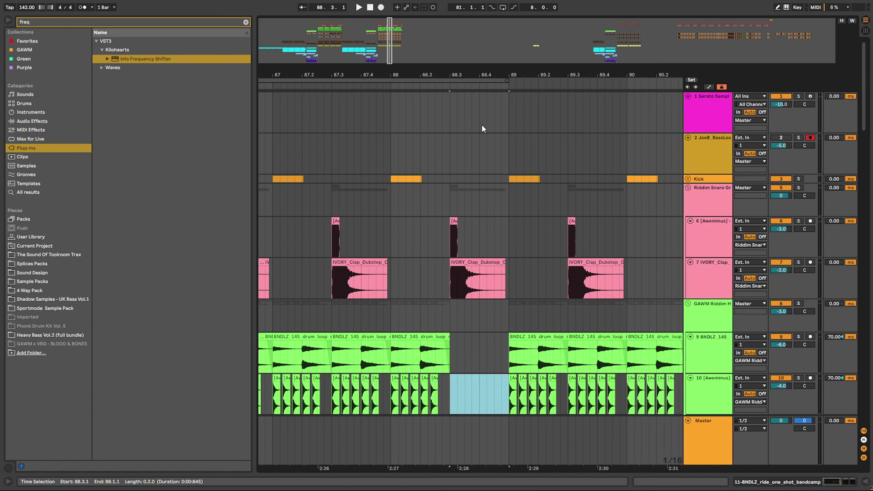
left_click_drag(470, 72, 545, 3)
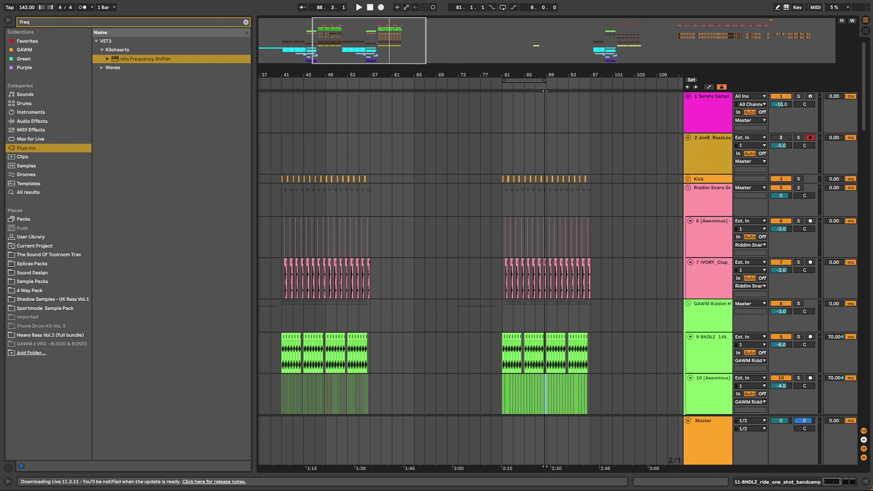
Play the arrangement from bar 73 and review all tracks from the build-up into the second drop
left_click_drag(532, 378, 532, 238)
scroll(532, 237, "down", 3)
left_click(462, 181)
key("space")
scroll(544, 210, "down", 8)
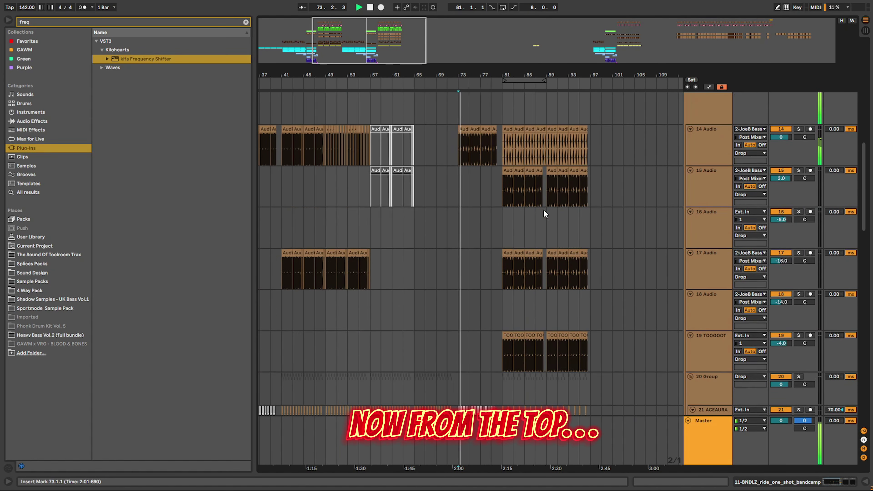
scroll(527, 210, "down", 10)
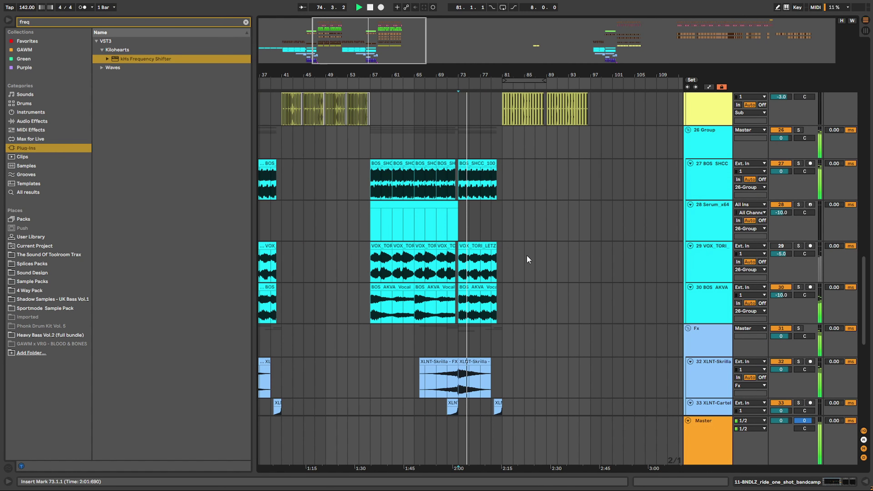
scroll(530, 270, "up", 2)
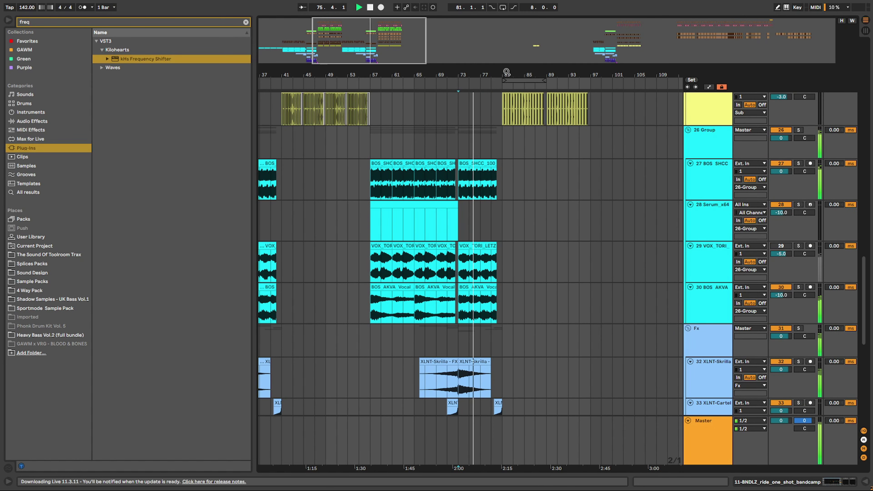
left_click_drag(512, 74, 431, 96)
scroll(440, 202, "down", 4)
scroll(441, 203, "down", 4)
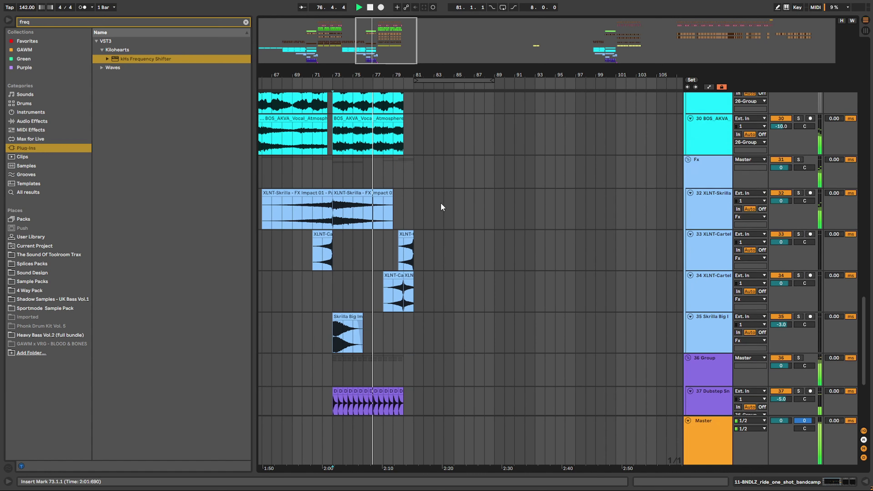
scroll(441, 203, "down", 1)
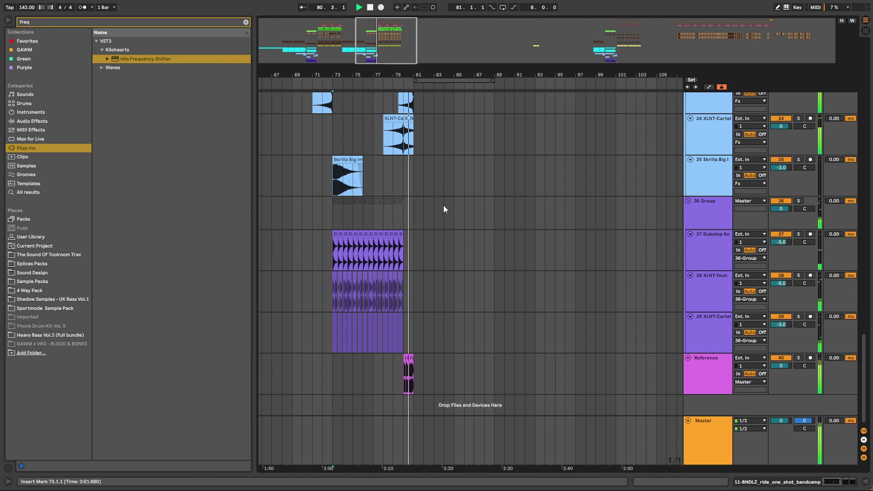
scroll(592, 231, "up", 15)
scroll(555, 238, "up", 7)
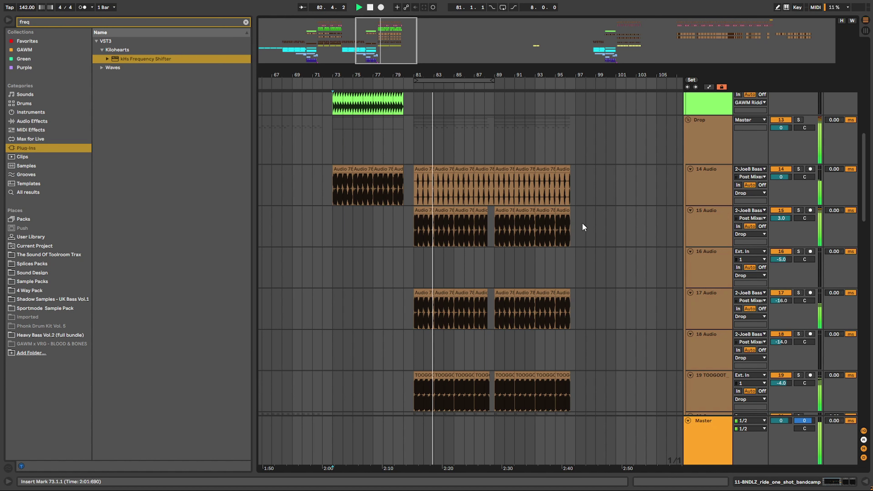
scroll(583, 223, "down", 3)
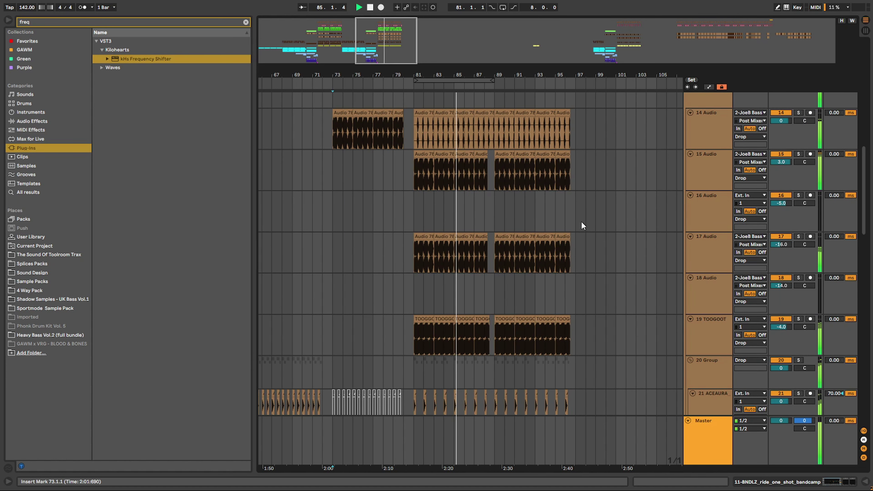
Clear the bass on track 14 from bar 88.3 to 89 during playback
scroll(590, 227, "up", 6)
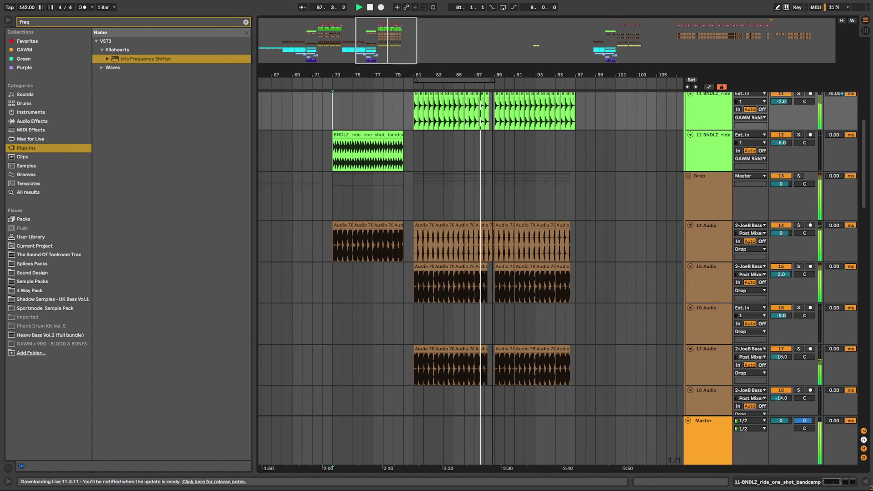
scroll(493, 254, "up", 5)
left_click_drag(498, 225, 479, 225)
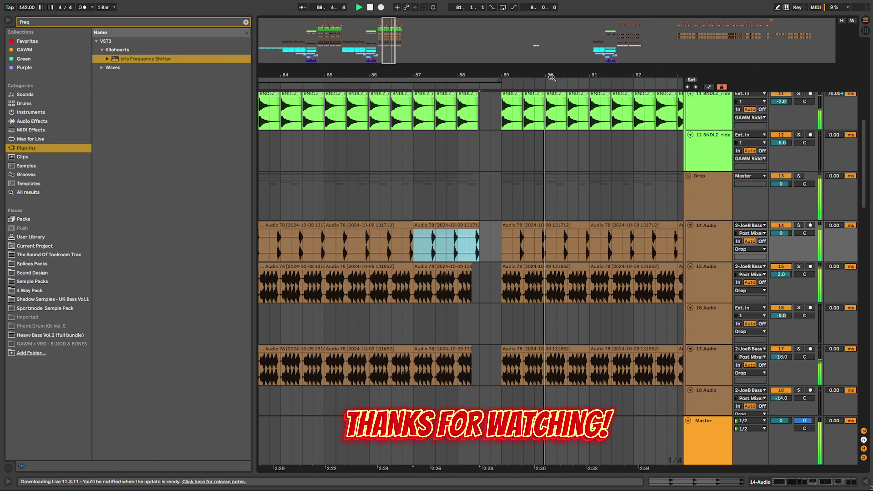
left_click_drag(552, 73, 394, 52)
left_click(511, 109)
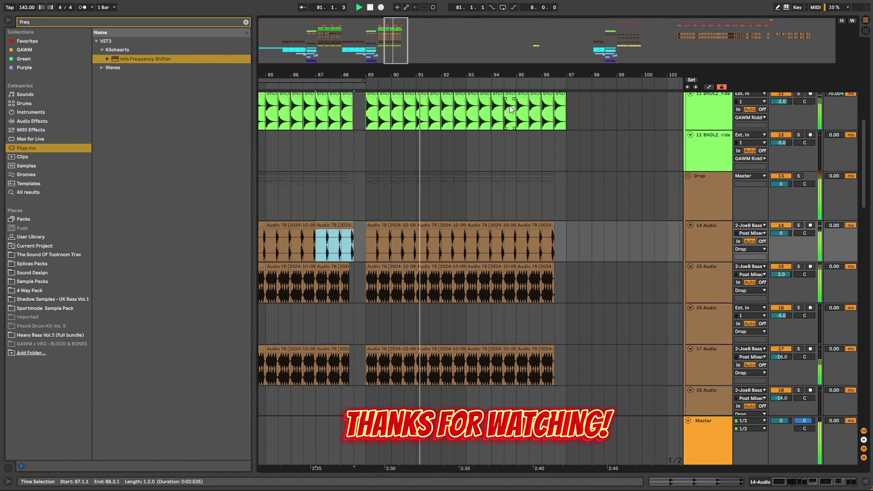